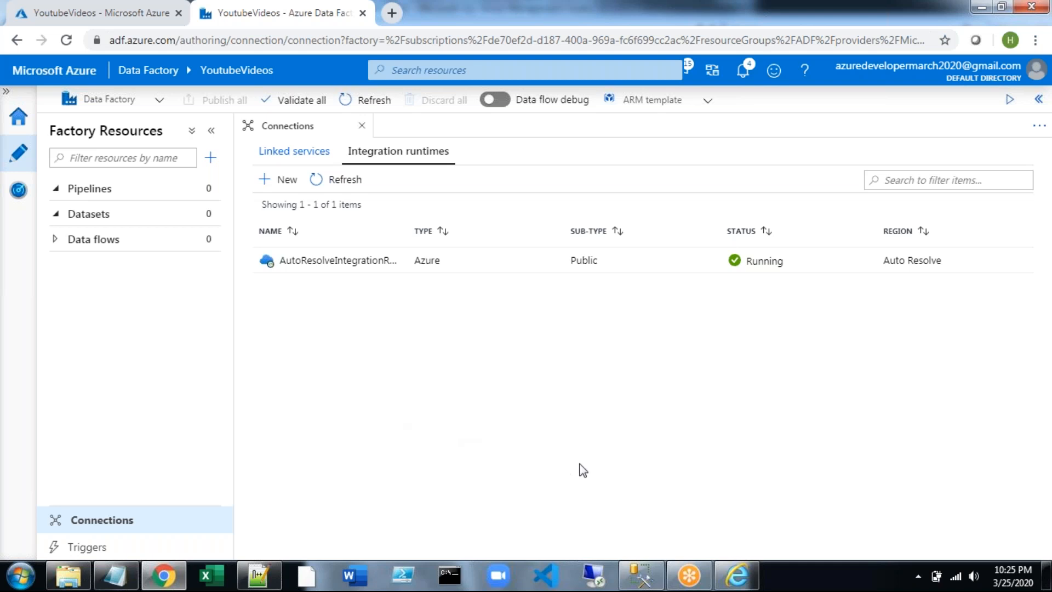
Switch from the browser to SQL Server Management Studio showing the Table1–Table3 queries.
{"action": "left_click", "coordinate": [635, 576]}
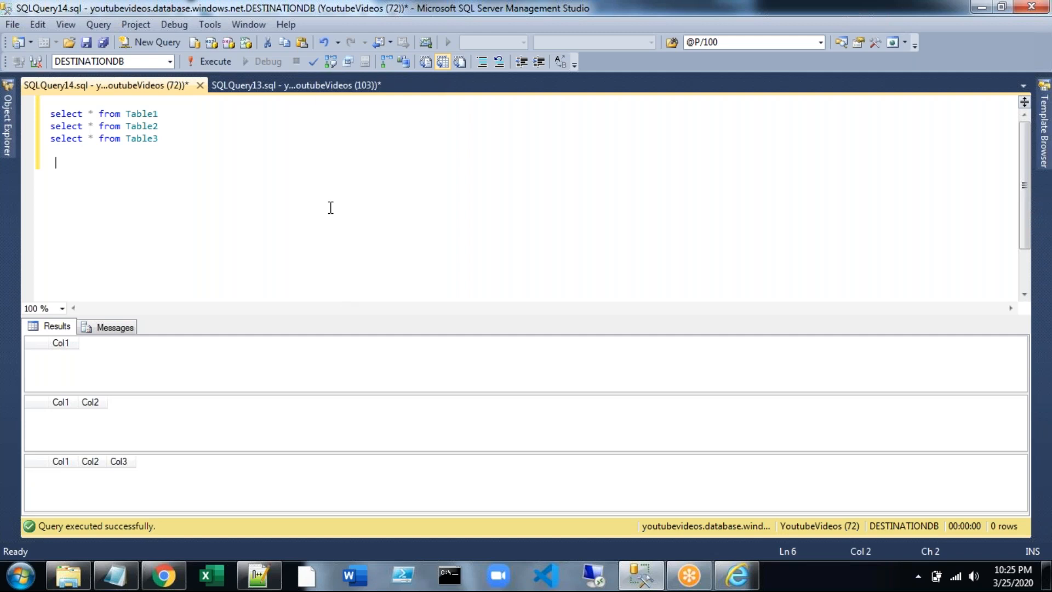
Compare the populated SOUREDB query results with the empty DESTINATIONDB results for Table1 and Table3.
{"action": "left_click", "coordinate": [312, 87]}
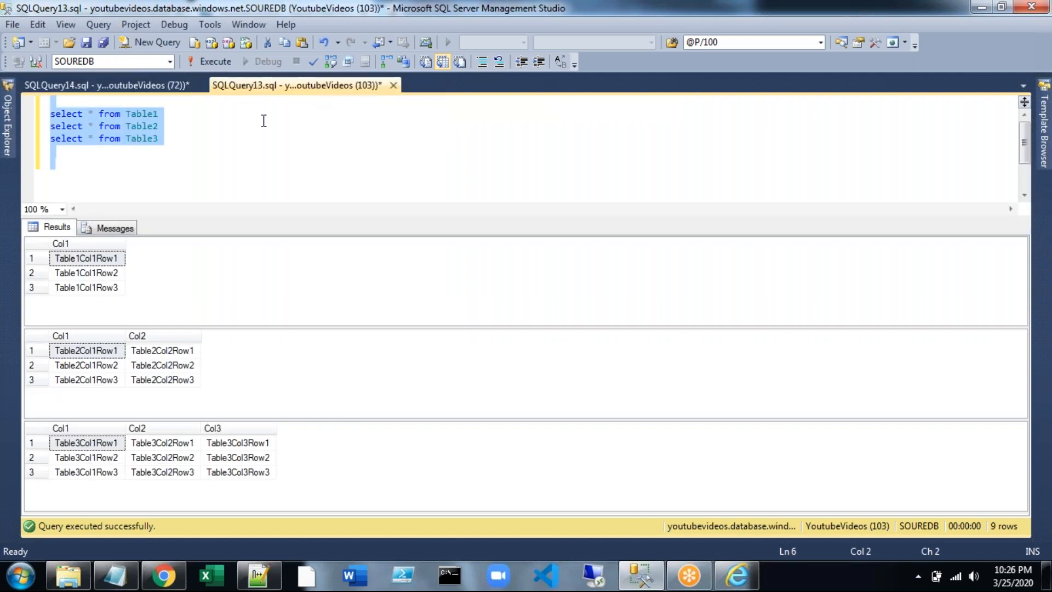
{"action": "left_click", "coordinate": [264, 121]}
{"action": "left_click", "coordinate": [163, 88]}
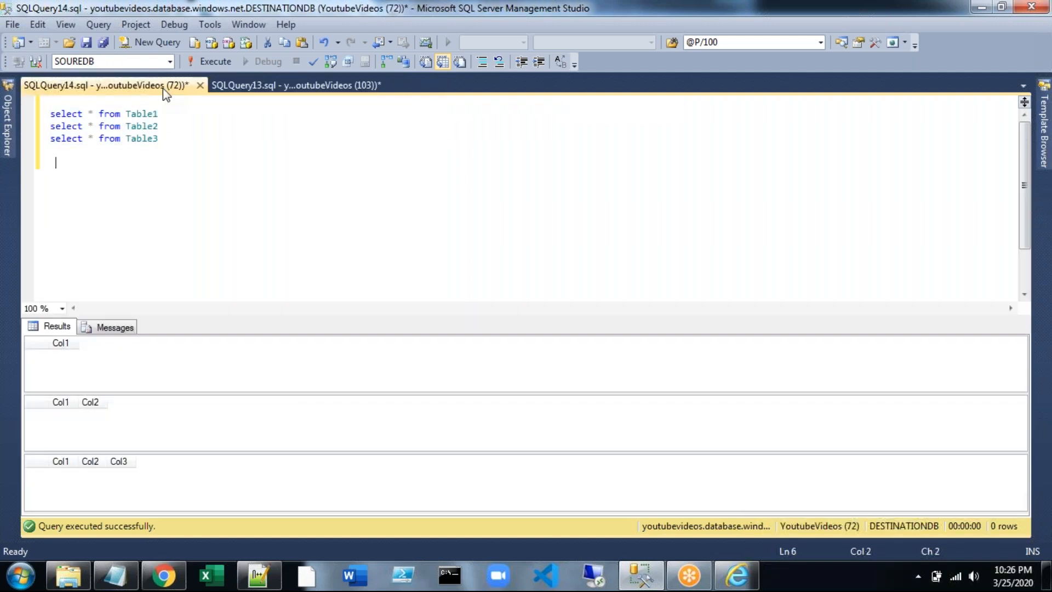
{"action": "left_click", "coordinate": [252, 87]}
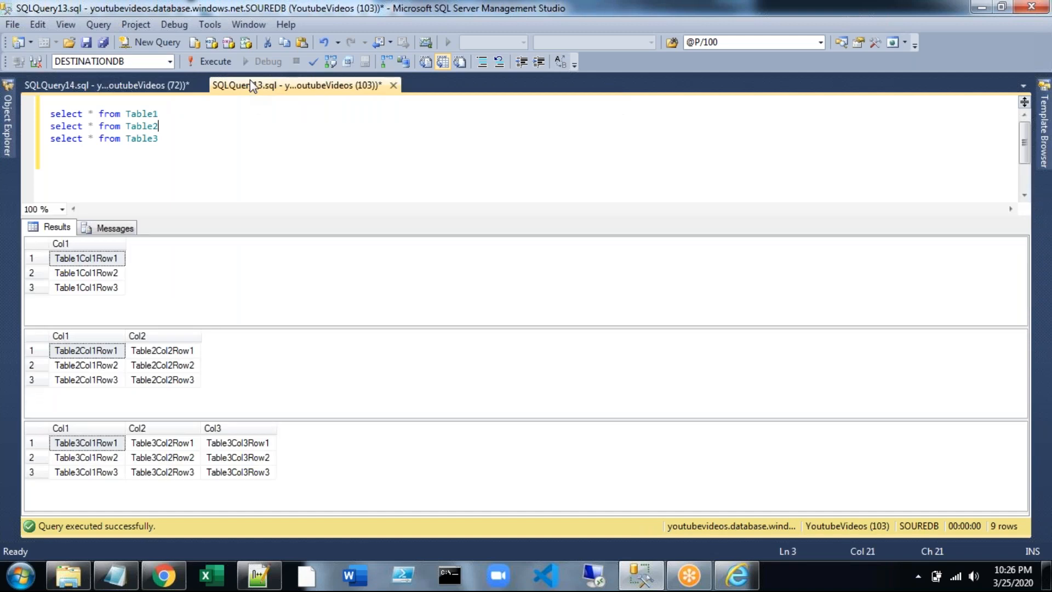
{"action": "left_click", "coordinate": [148, 112]}
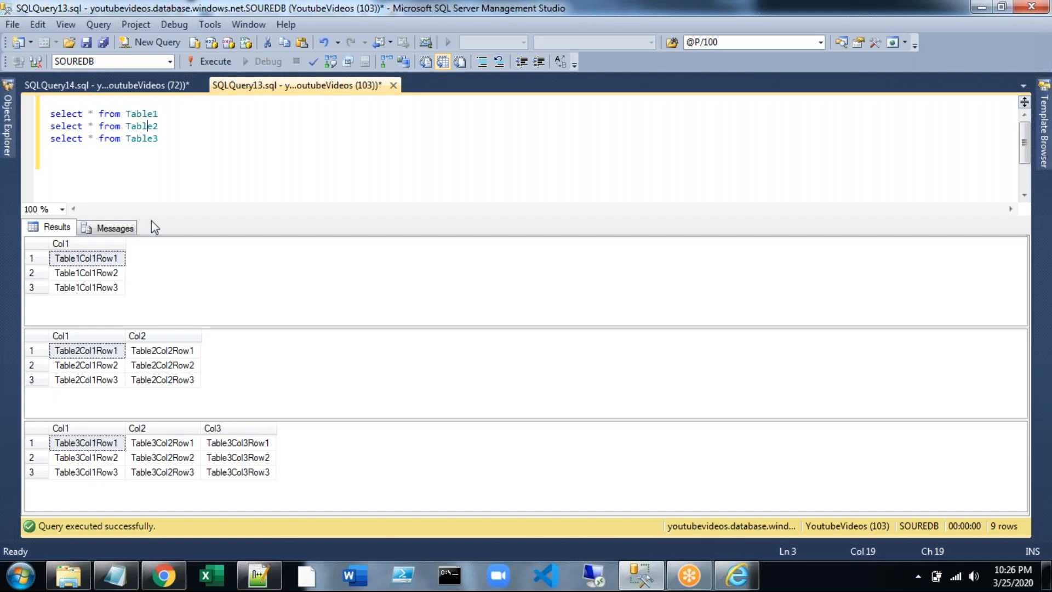
{"action": "left_click", "coordinate": [143, 138]}
Recheck the empty destination tables against the source, then return to the Data Factory browser window.
{"action": "left_click", "coordinate": [149, 88]}
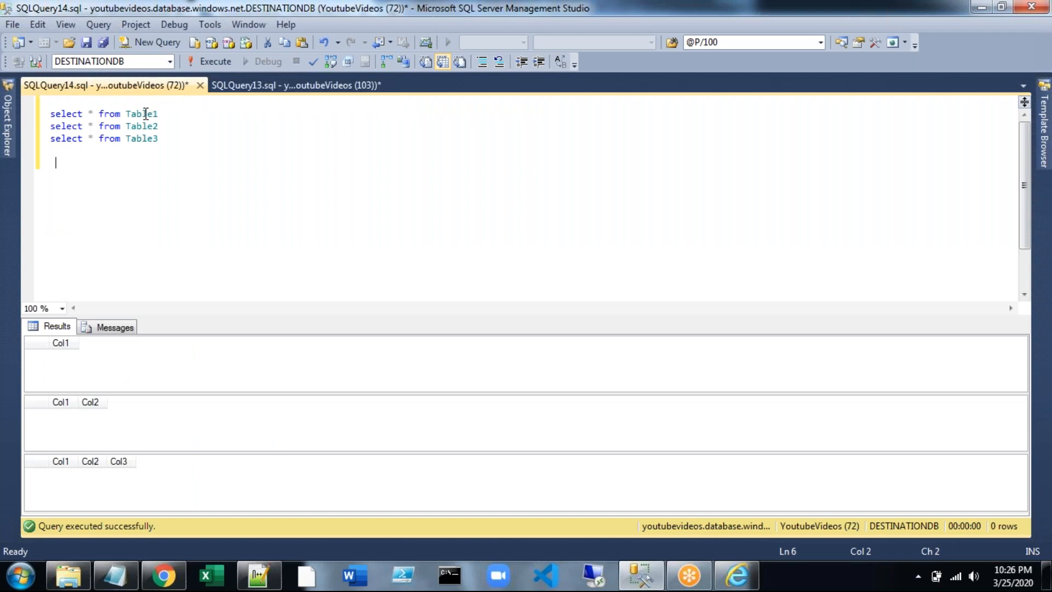
{"action": "left_click", "coordinate": [231, 87]}
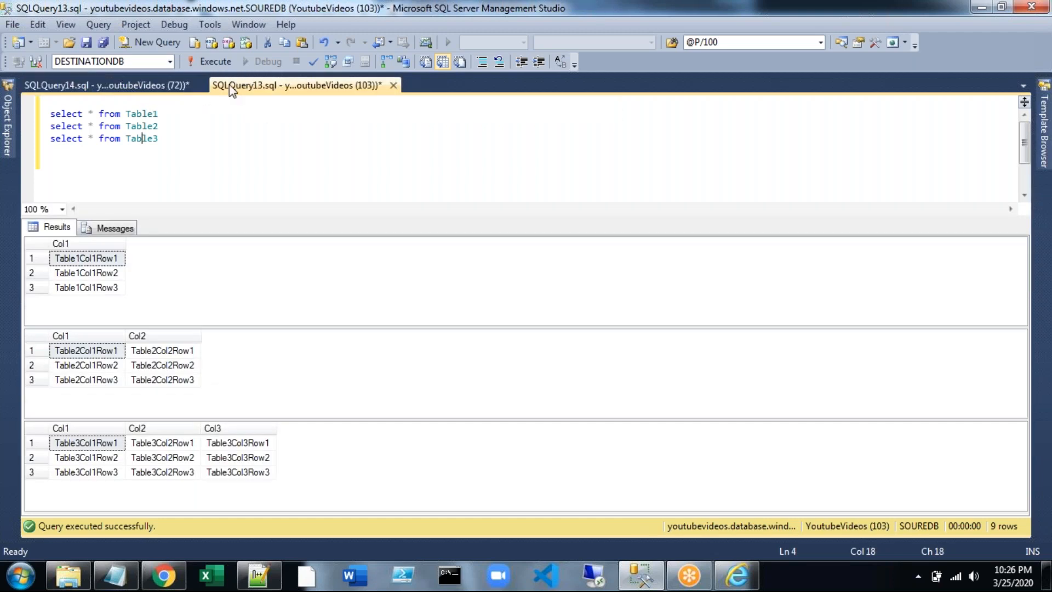
{"action": "left_click", "coordinate": [164, 89]}
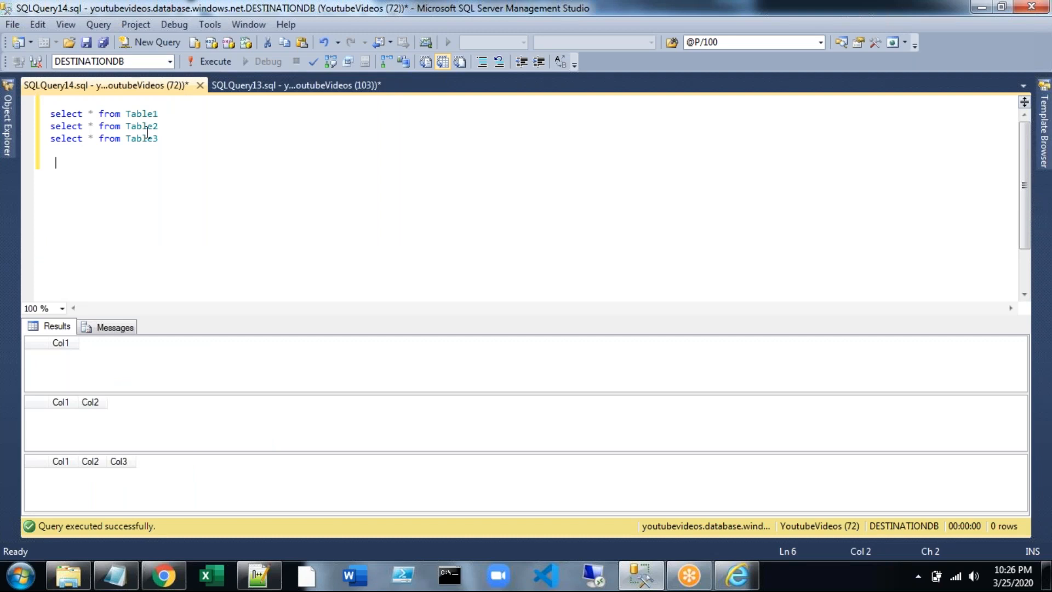
{"action": "mouse_move", "coordinate": [166, 578]}
{"action": "left_click", "coordinate": [180, 502]}
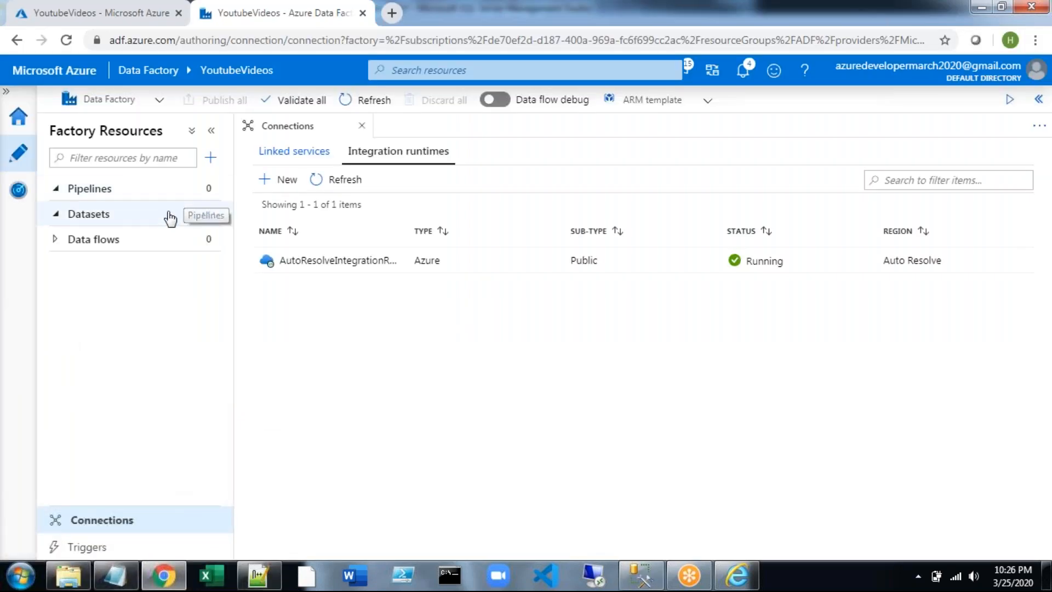
Create a new pipeline from the Pipelines group under Factory Resources.
{"action": "left_click", "coordinate": [304, 156]}
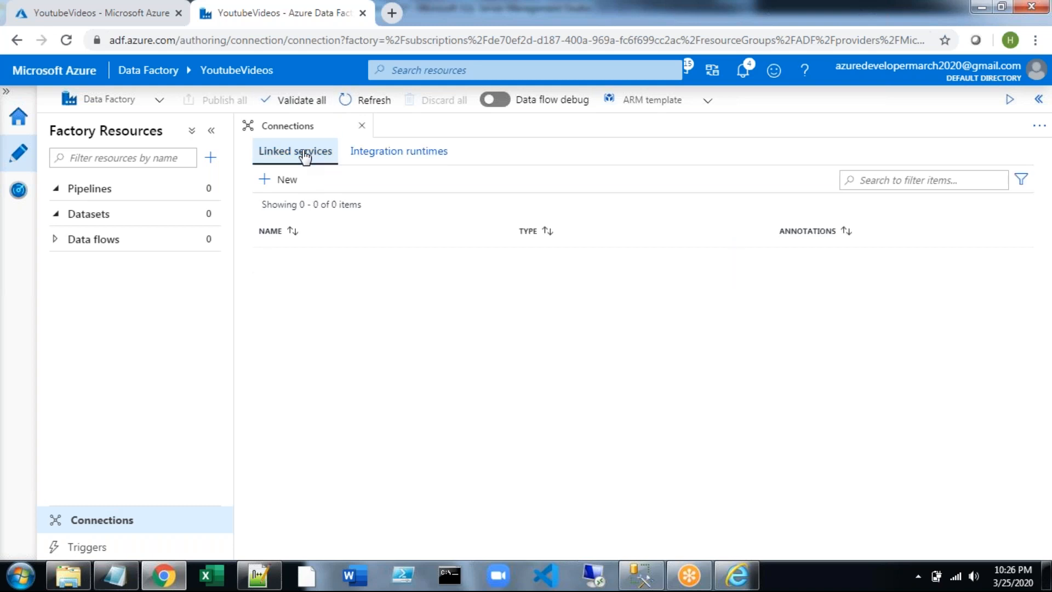
{"action": "left_click", "coordinate": [143, 195]}
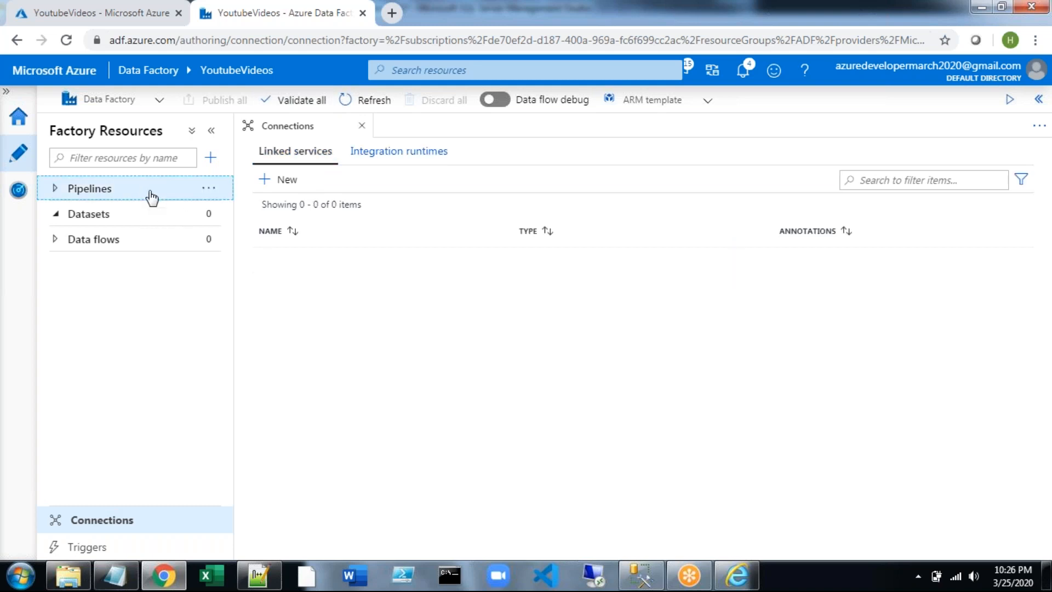
{"action": "left_click", "coordinate": [56, 189]}
{"action": "left_click", "coordinate": [209, 190]}
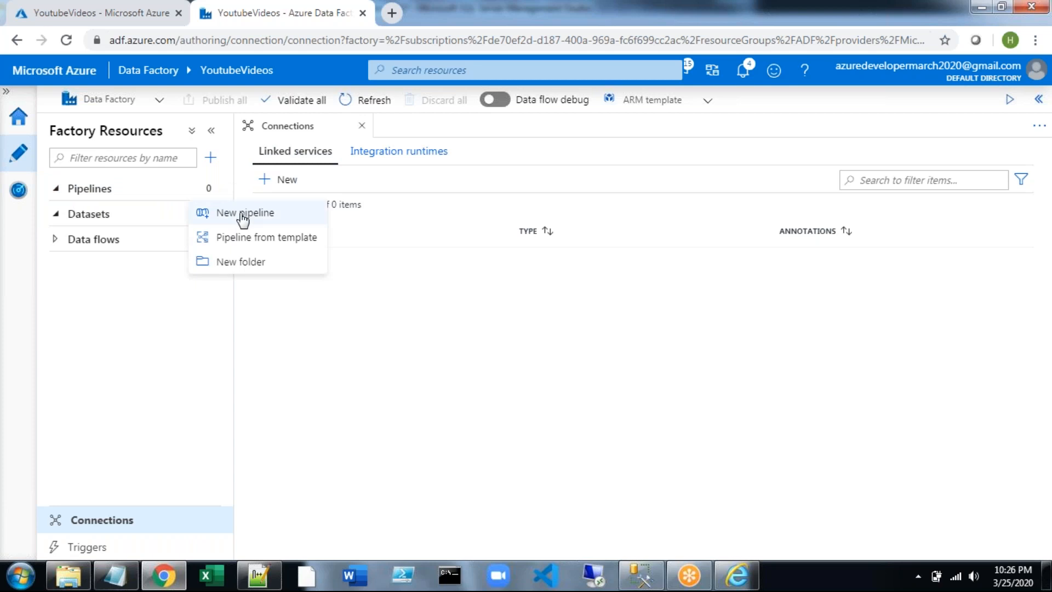
{"action": "left_click", "coordinate": [243, 218]}
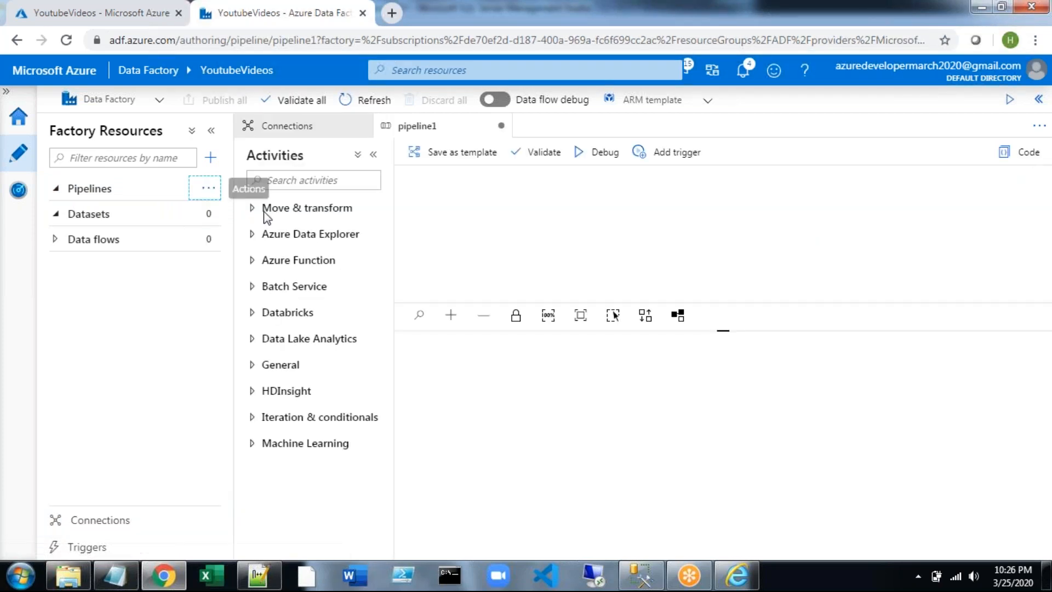
Rename pipeline1 to PLYoutubeVideos and add a new pipeline parameter.
{"action": "left_click", "coordinate": [566, 389]}
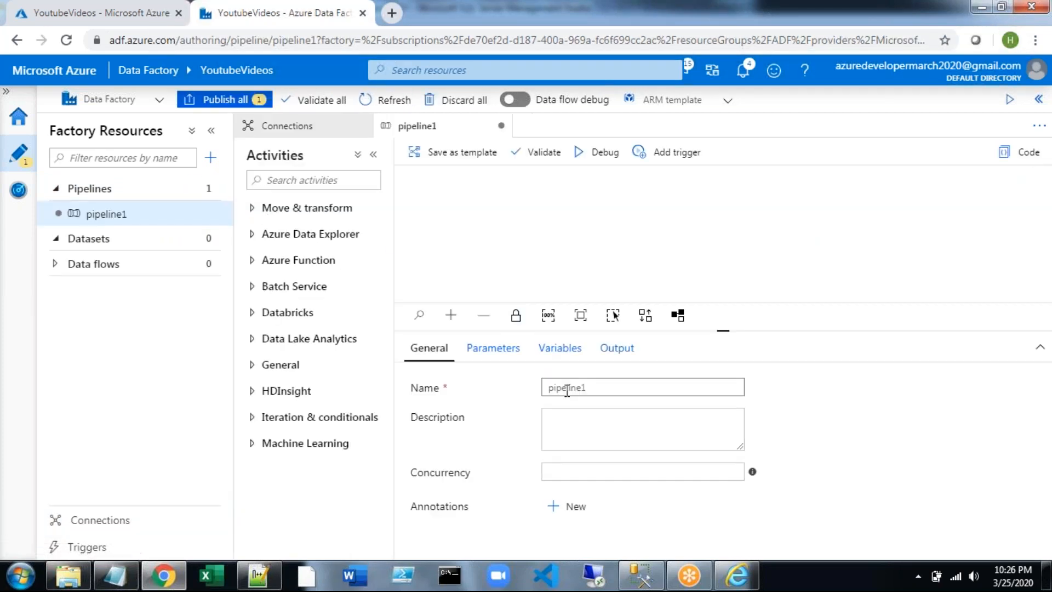
{"action": "double_click", "coordinate": [566, 390]}
{"action": "type", "text": "PL"}
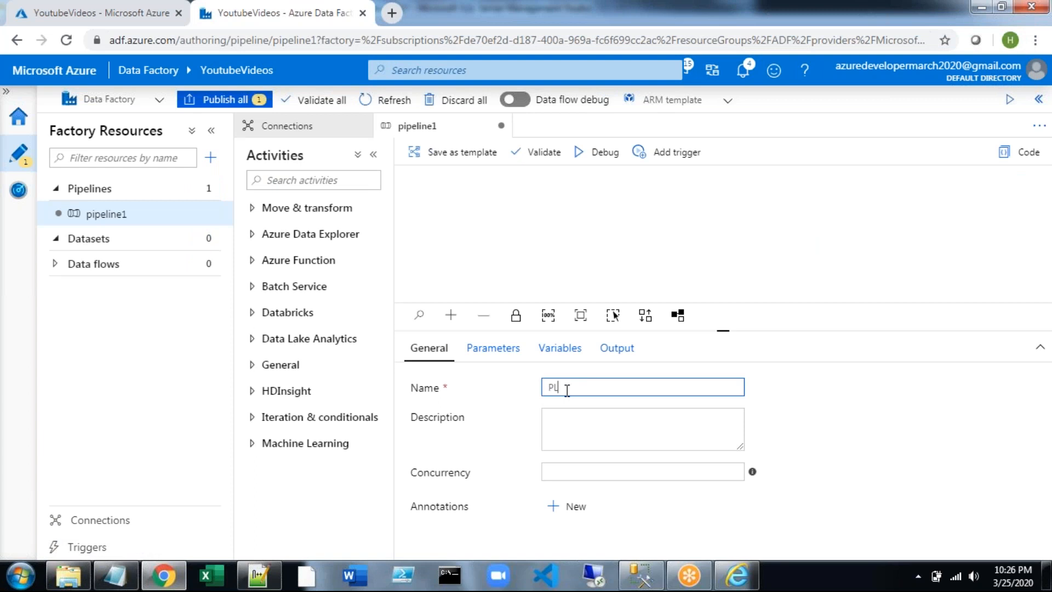
{"action": "type", "text": "M"}
{"action": "key", "text": "BackSpace"}
{"action": "type", "text": "YoutubeVideos"}
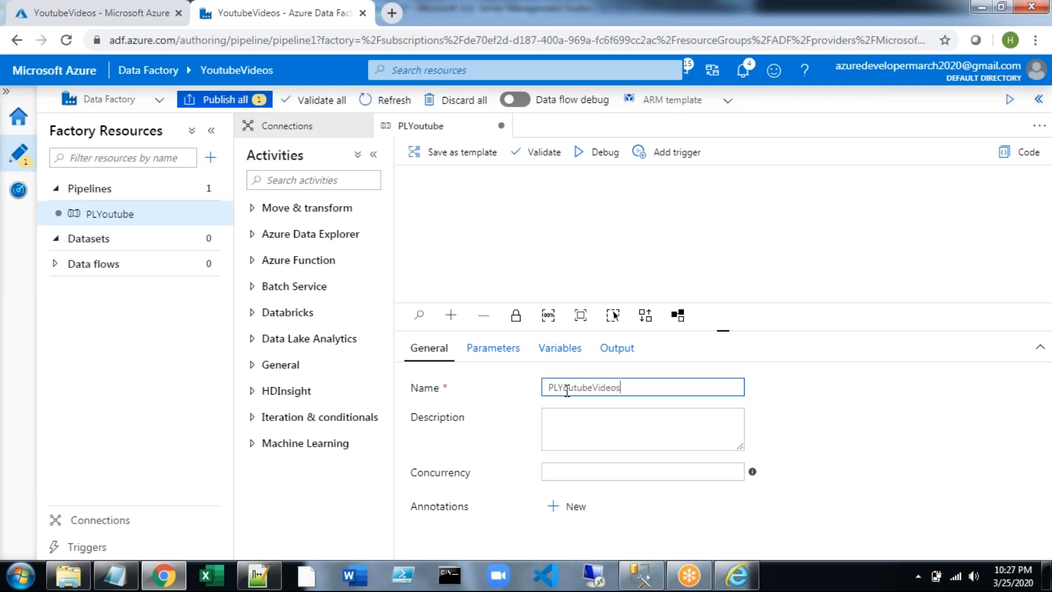
{"action": "left_click", "coordinate": [496, 349]}
{"action": "left_click", "coordinate": [451, 391]}
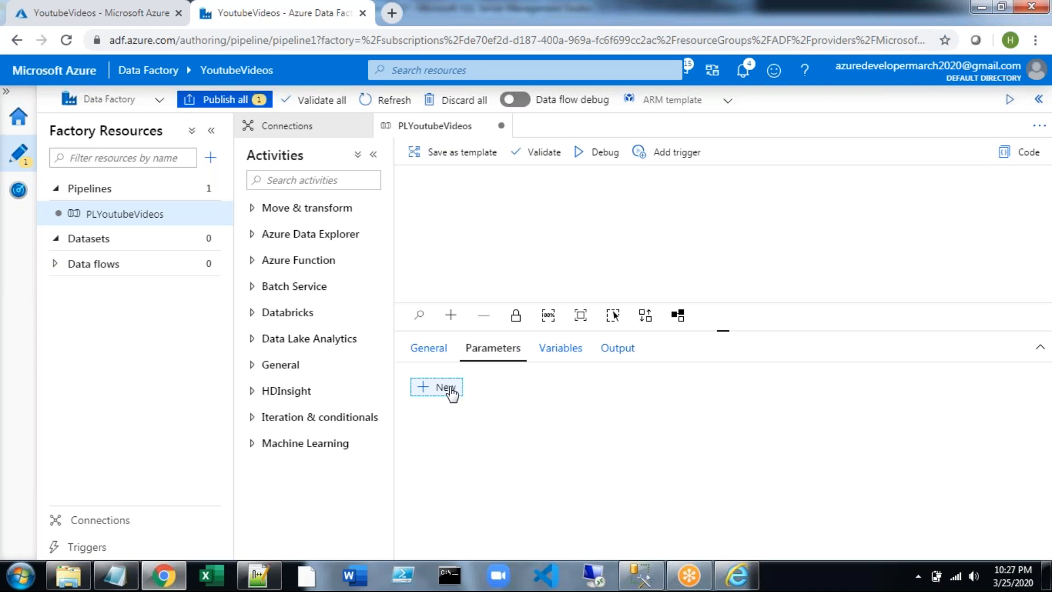
Make the new parameter an Array named Tables.
{"action": "left_click", "coordinate": [468, 449]}
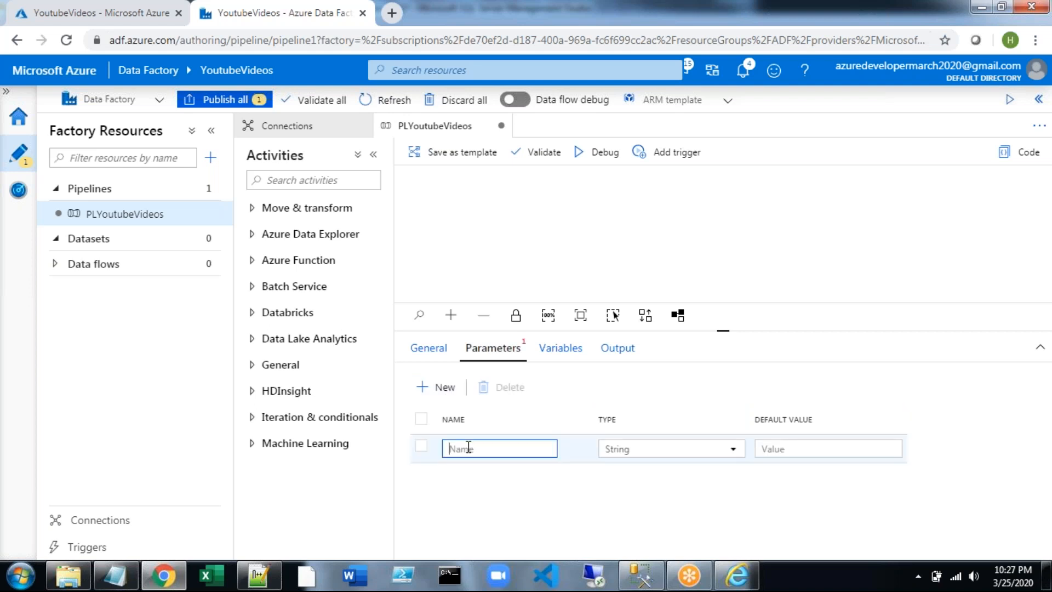
{"action": "left_click", "coordinate": [610, 451]}
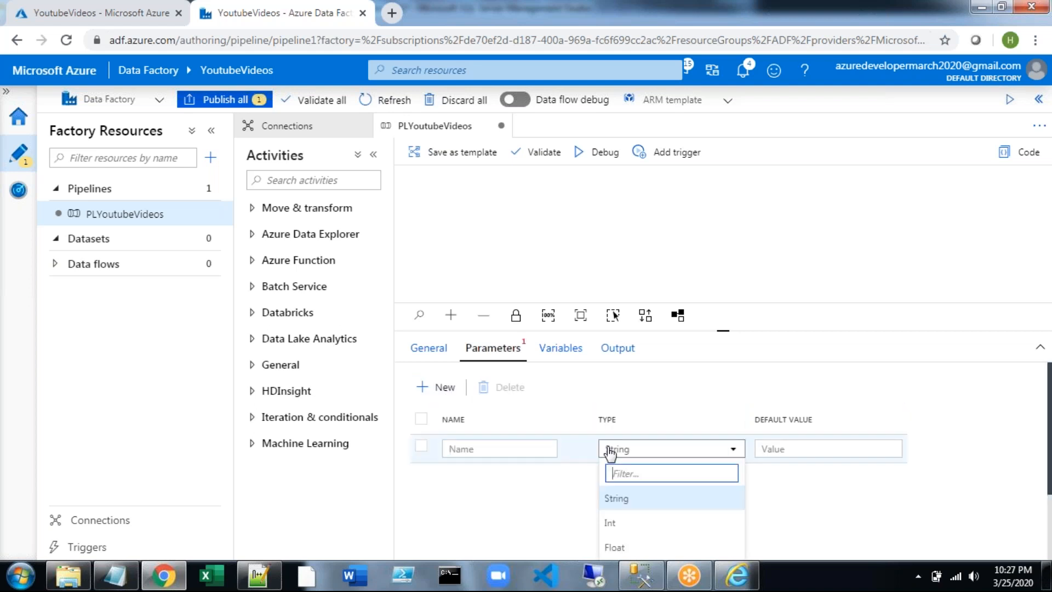
{"action": "type", "text": "arr"}
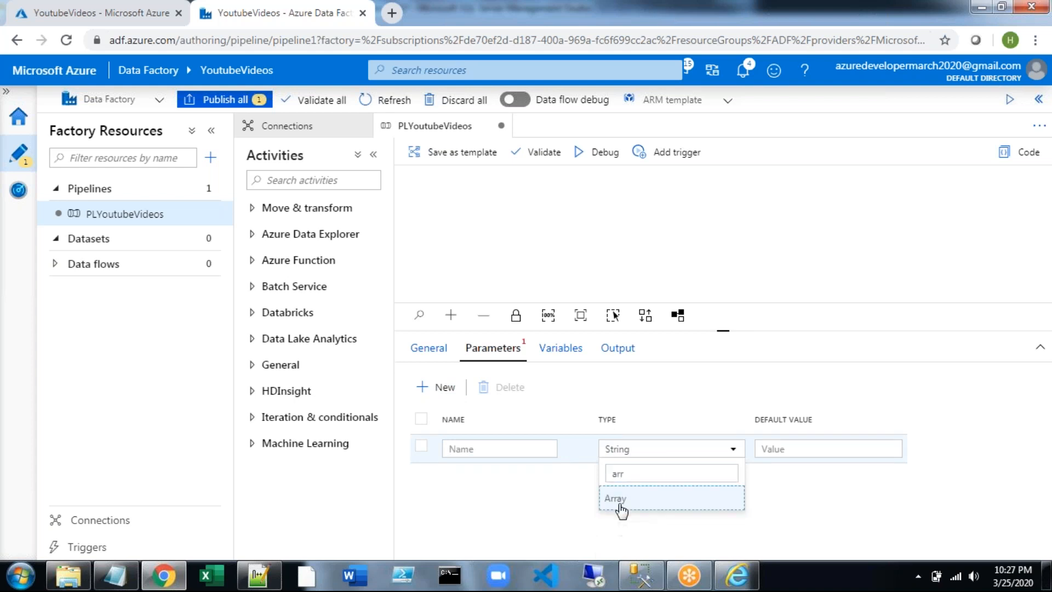
{"action": "left_click", "coordinate": [620, 502]}
{"action": "left_click", "coordinate": [541, 448]}
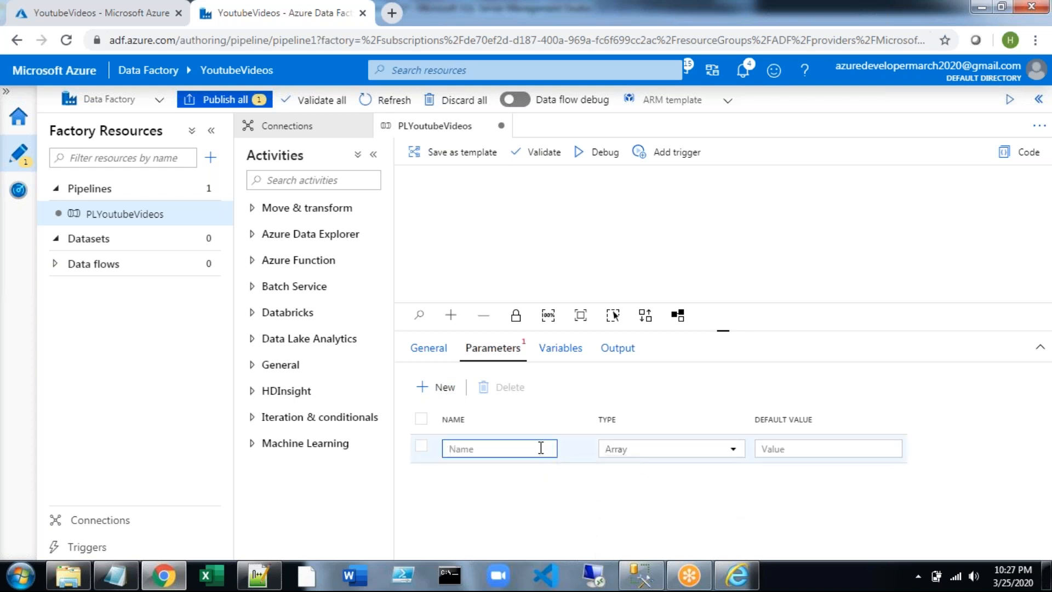
{"action": "type", "text": "Tables"}
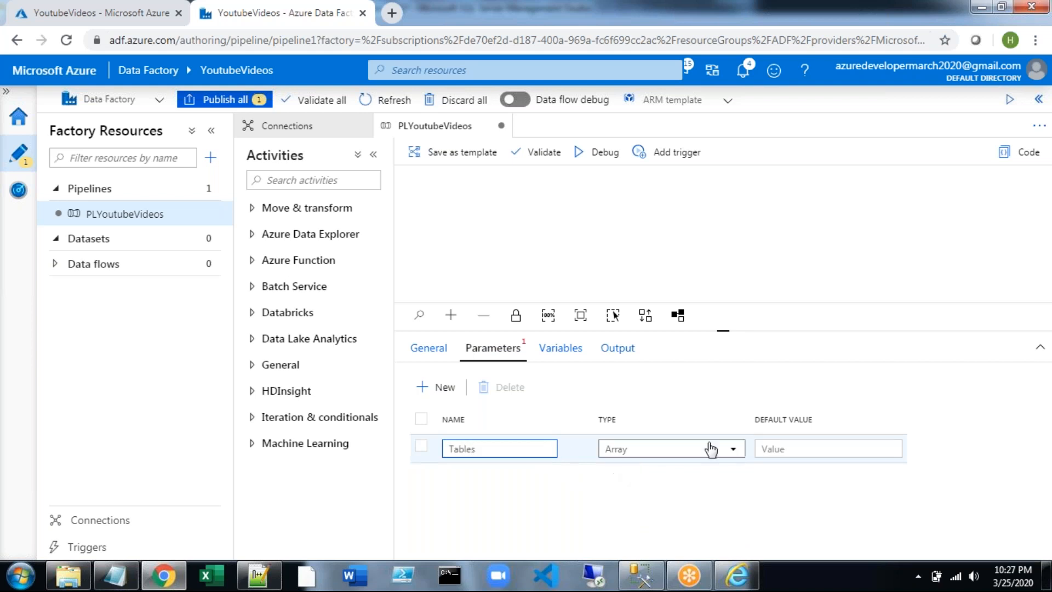
Set the Tables default value to ["Table1","Table2","Table3"].
{"action": "left_click", "coordinate": [777, 449]}
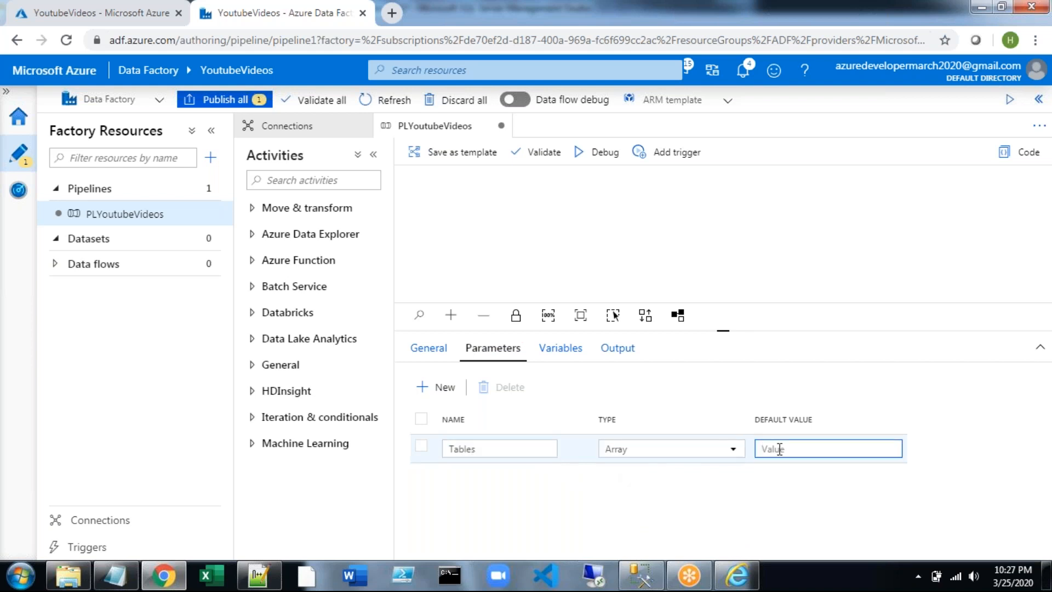
{"action": "type", "text": "["}
{"action": "type", "text": "\"\""}
{"action": "type", "text": ",\"\""}
{"action": "type", "text": ",\"\""}
{"action": "type", "text": "]"}
{"action": "type", "text": "Table3"}
{"action": "left_click", "coordinate": [781, 449]}
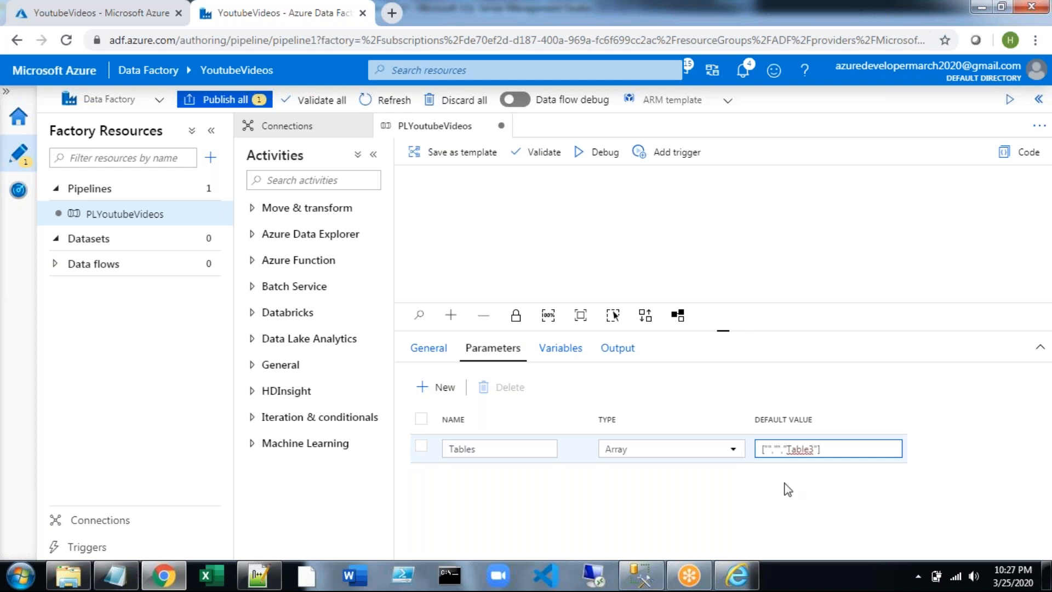
{"action": "type", "text": "Table"}
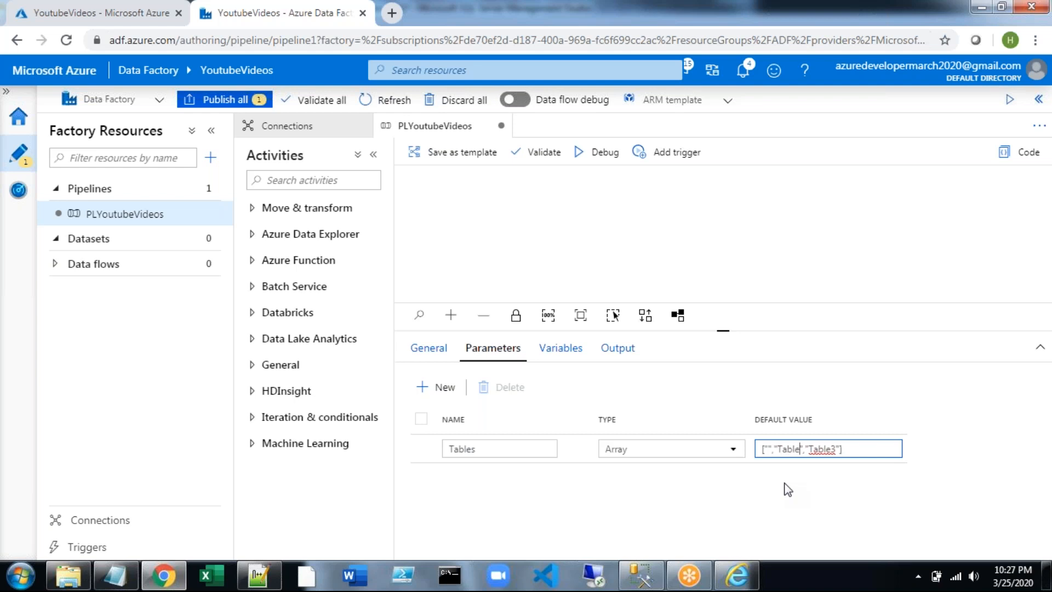
{"action": "type", "text": "2"}
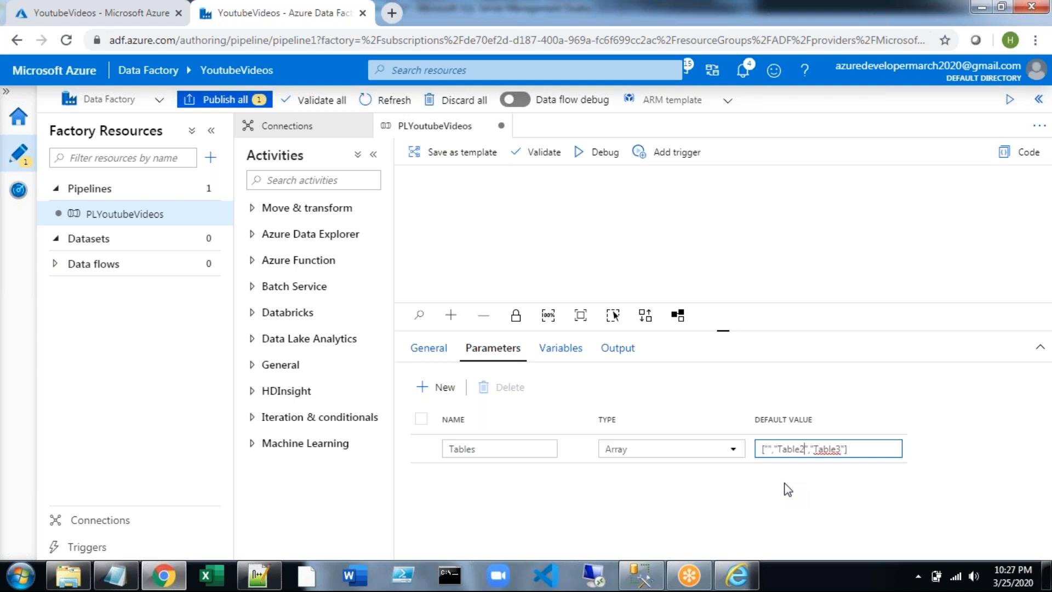
{"action": "left_click", "coordinate": [771, 448]}
{"action": "type", "text": "Table"}
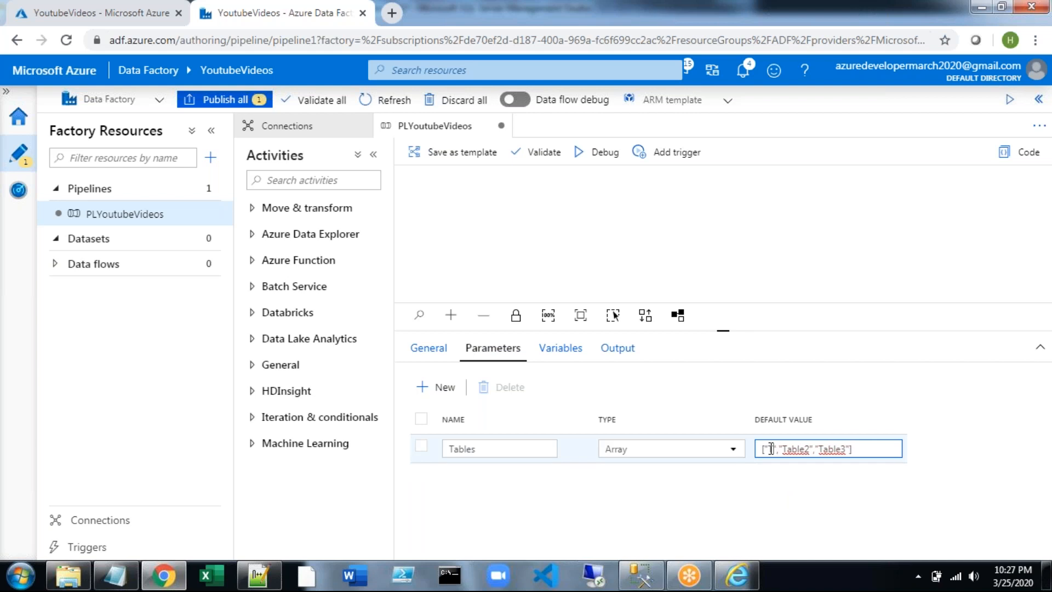
{"action": "type", "text": "1"}
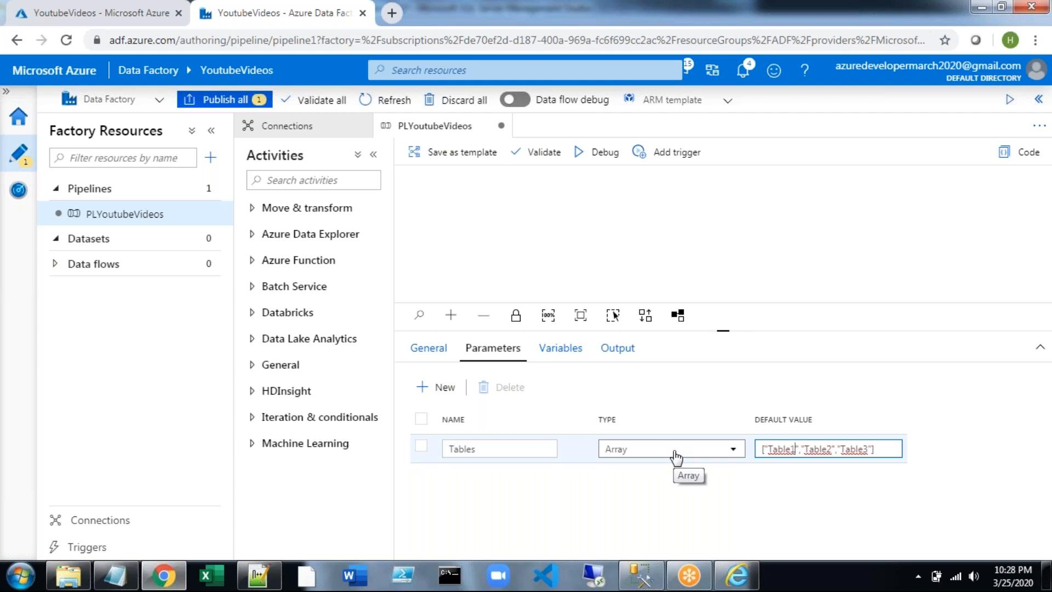
{"action": "left_click", "coordinate": [564, 234]}
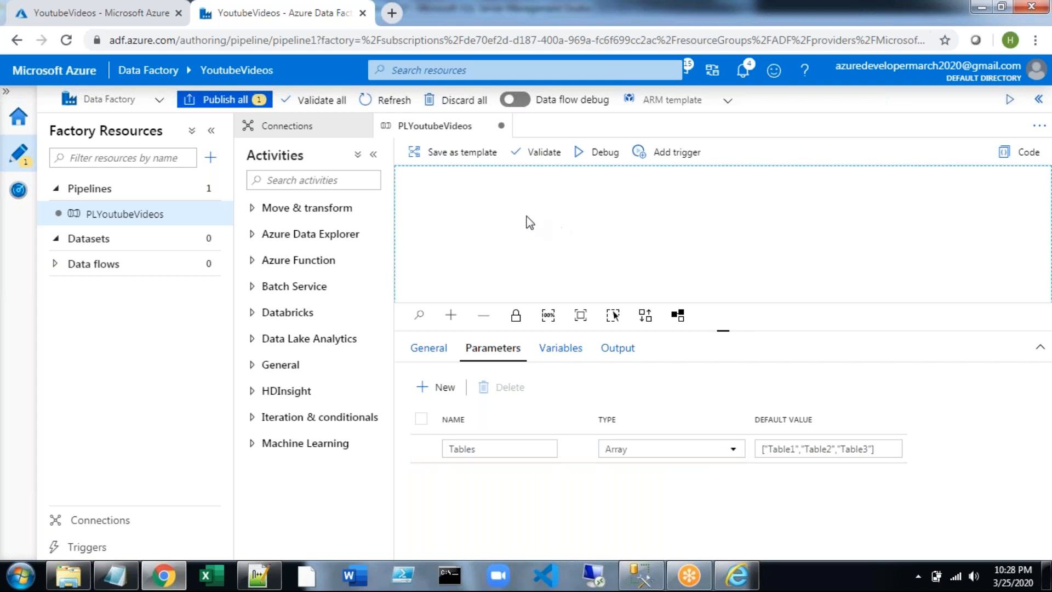
Add a ForEach activity to PLYoutubeVideos and rename it FEIterateTables.
{"action": "left_click", "coordinate": [150, 219]}
{"action": "left_click", "coordinate": [256, 419]}
{"action": "left_click_drag", "start_coordinate": [271, 477], "coordinate": [475, 198]}
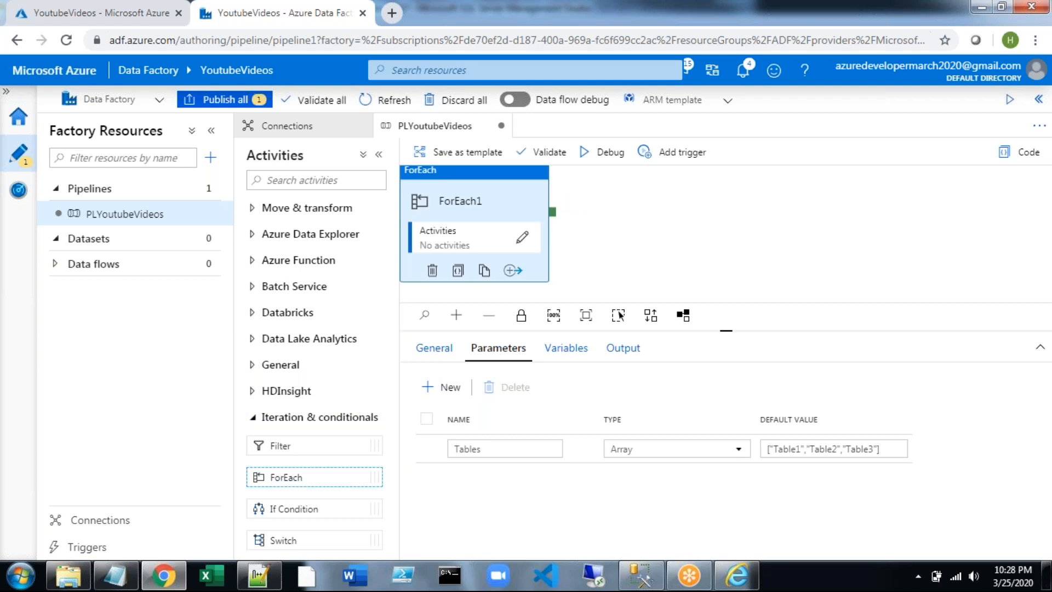
{"action": "left_click", "coordinate": [564, 386]}
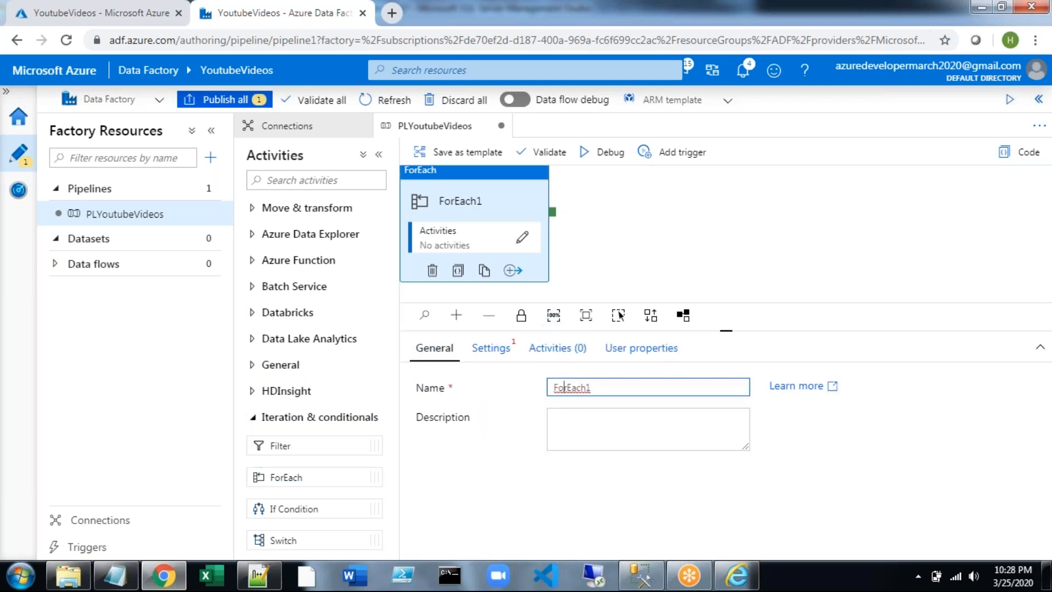
{"action": "double_click", "coordinate": [566, 378]}
{"action": "type", "text": "FEIterate"}
{"action": "type", "text": "Tables"}
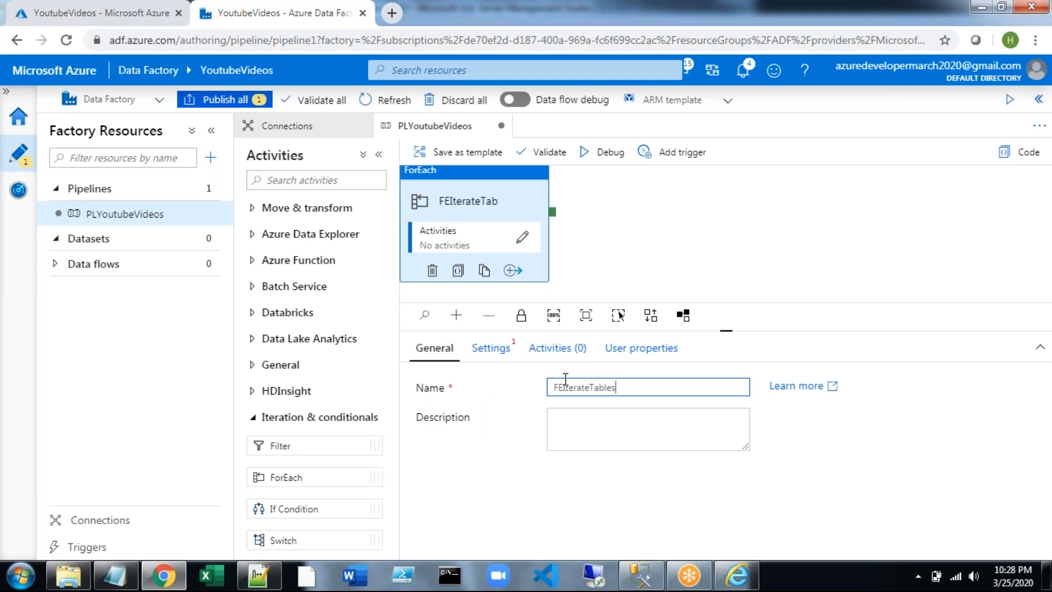
{"action": "left_click", "coordinate": [498, 350]}
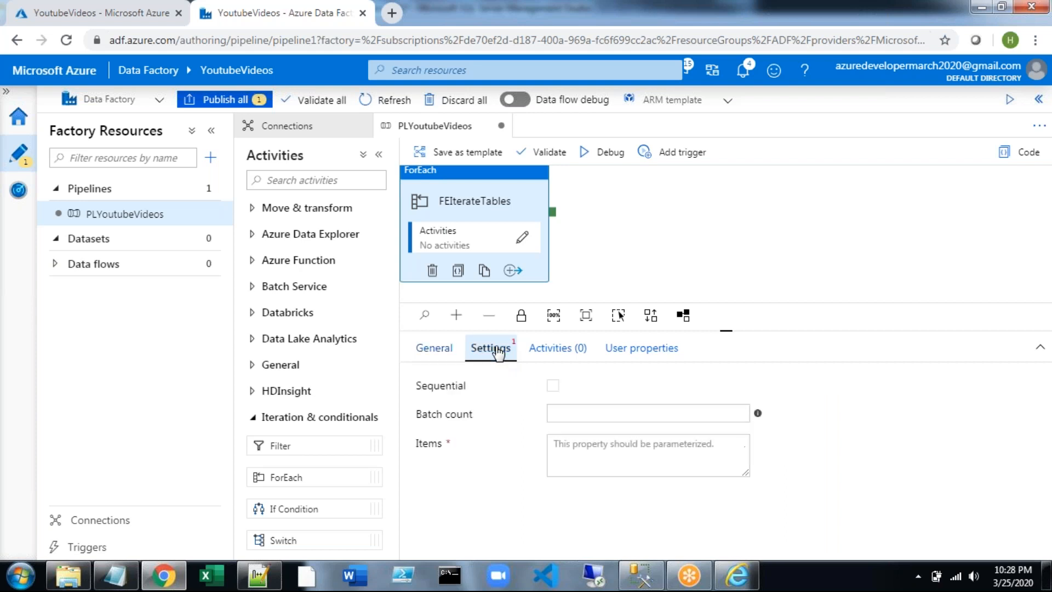
{"action": "left_click", "coordinate": [569, 447]}
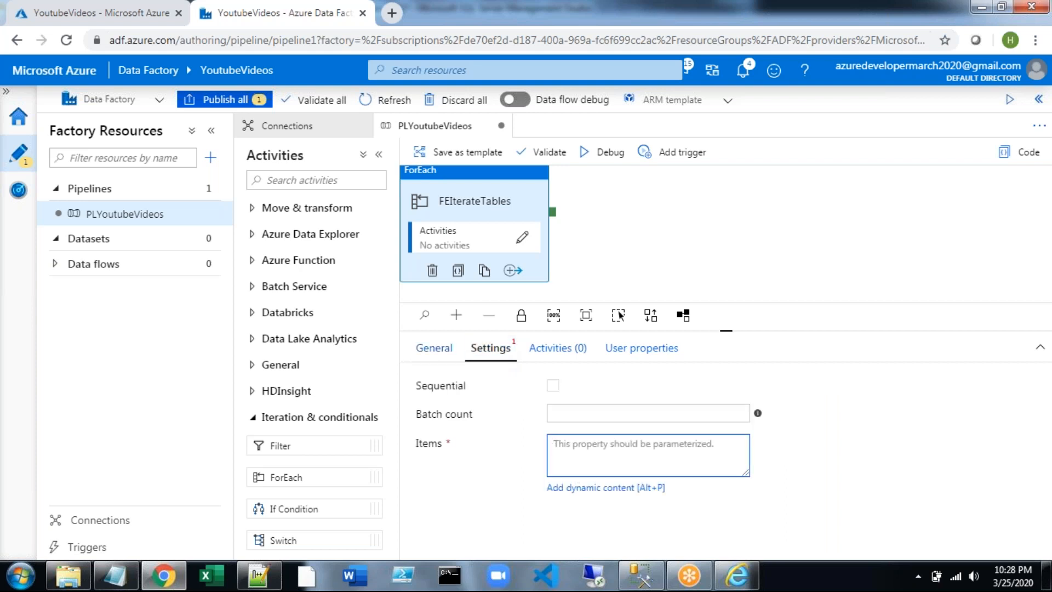
{"action": "left_click", "coordinate": [578, 490]}
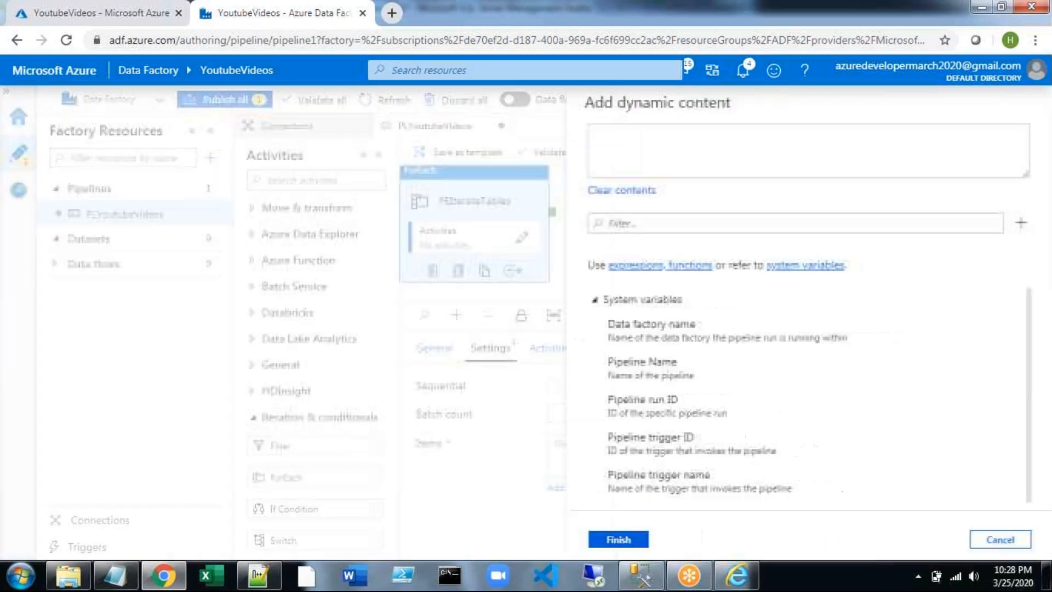
{"action": "left_click", "coordinate": [598, 305]}
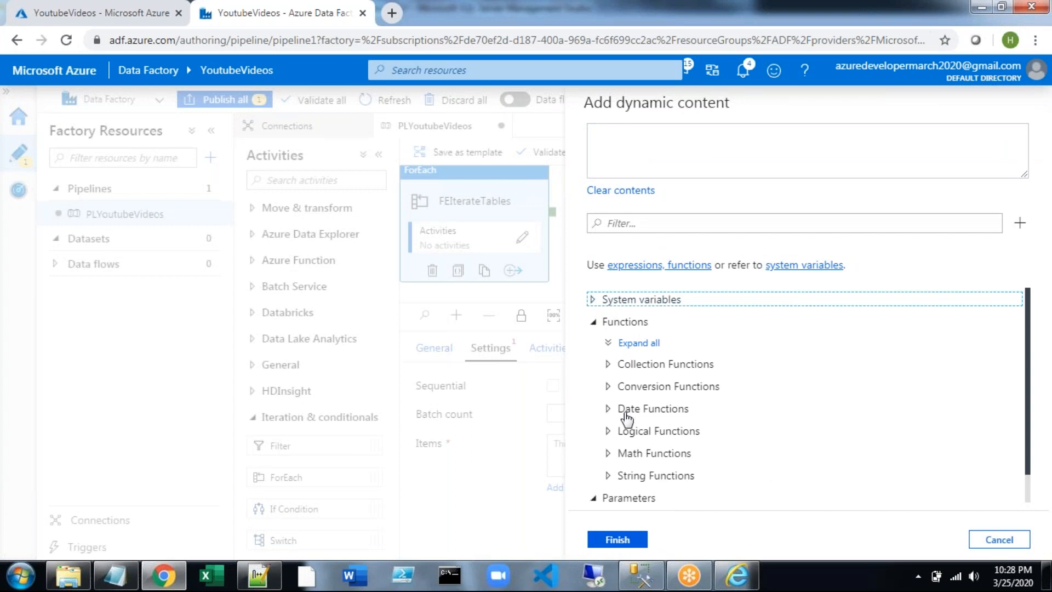
{"action": "left_click", "coordinate": [593, 322]}
{"action": "left_click", "coordinate": [622, 371]}
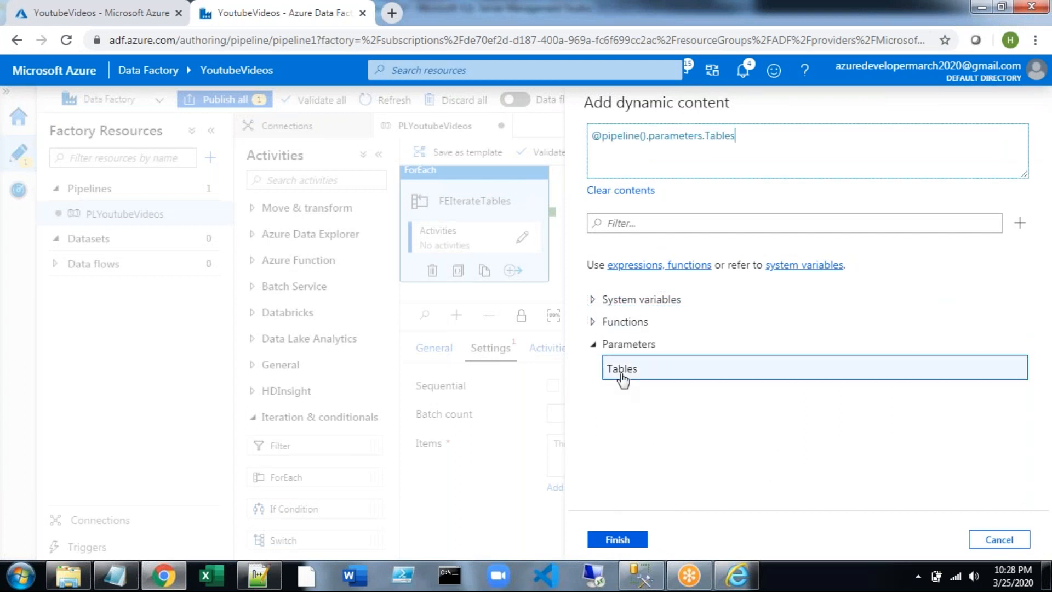
{"action": "left_click", "coordinate": [618, 540]}
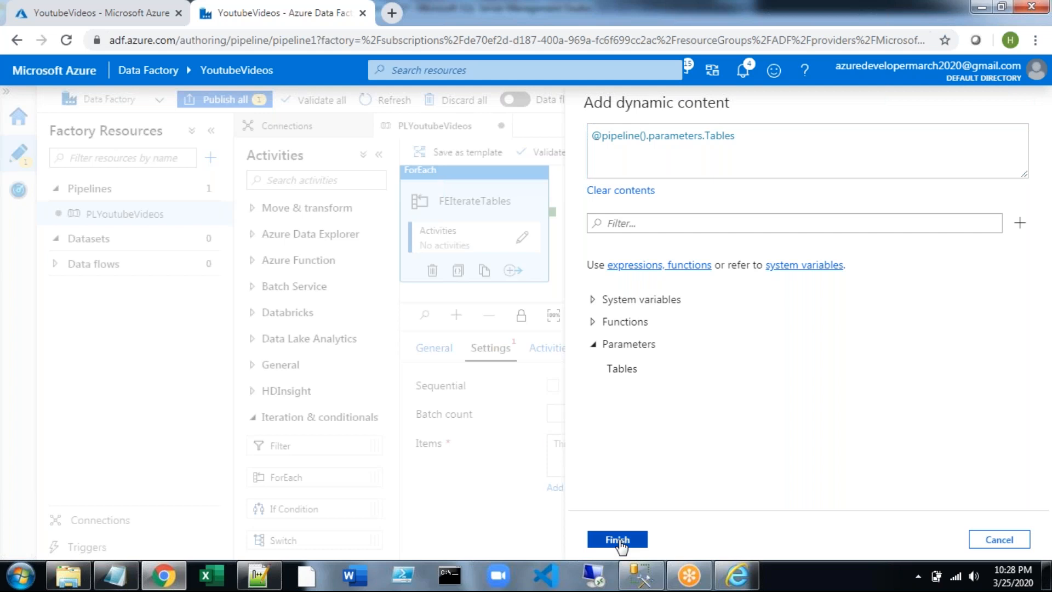
{"action": "left_click", "coordinate": [522, 236]}
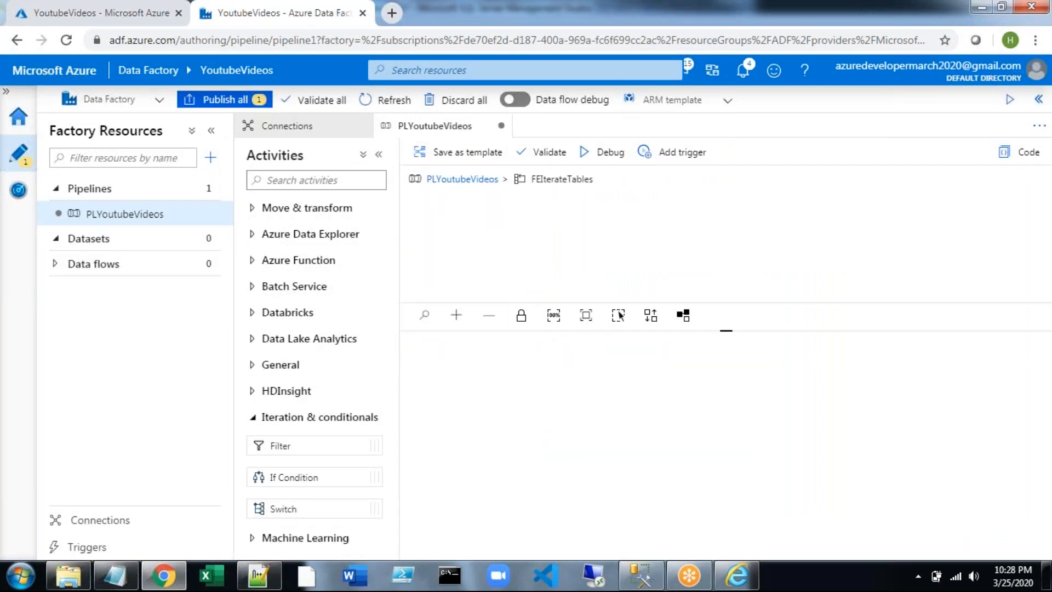
Place a Copy data activity inside the loop and rename it Copy table data.
{"action": "left_click", "coordinate": [262, 209]}
{"action": "left_click_drag", "start_coordinate": [272, 237], "coordinate": [465, 235]}
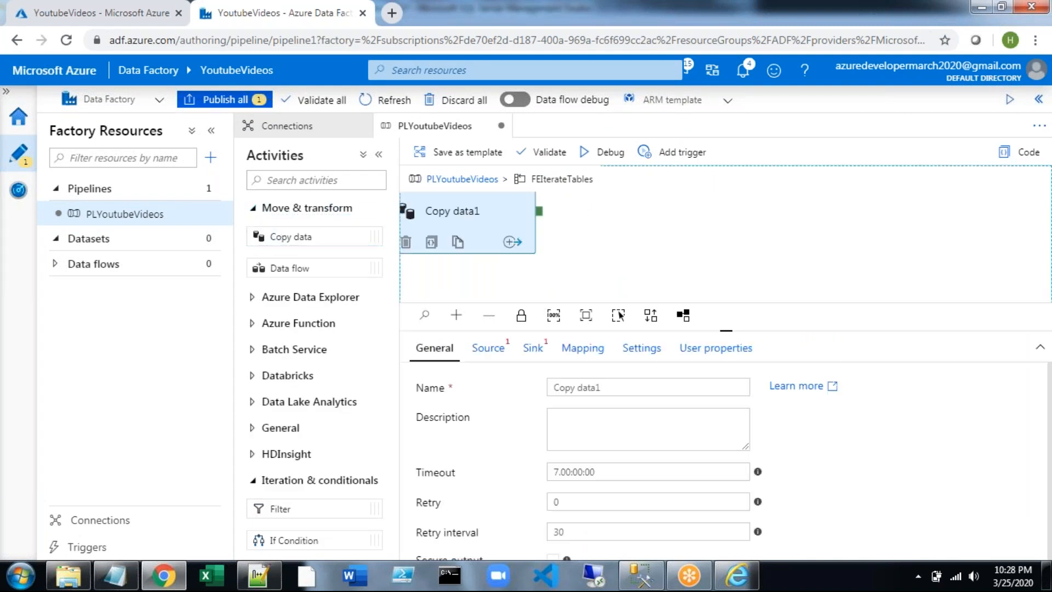
{"action": "left_click", "coordinate": [593, 389]}
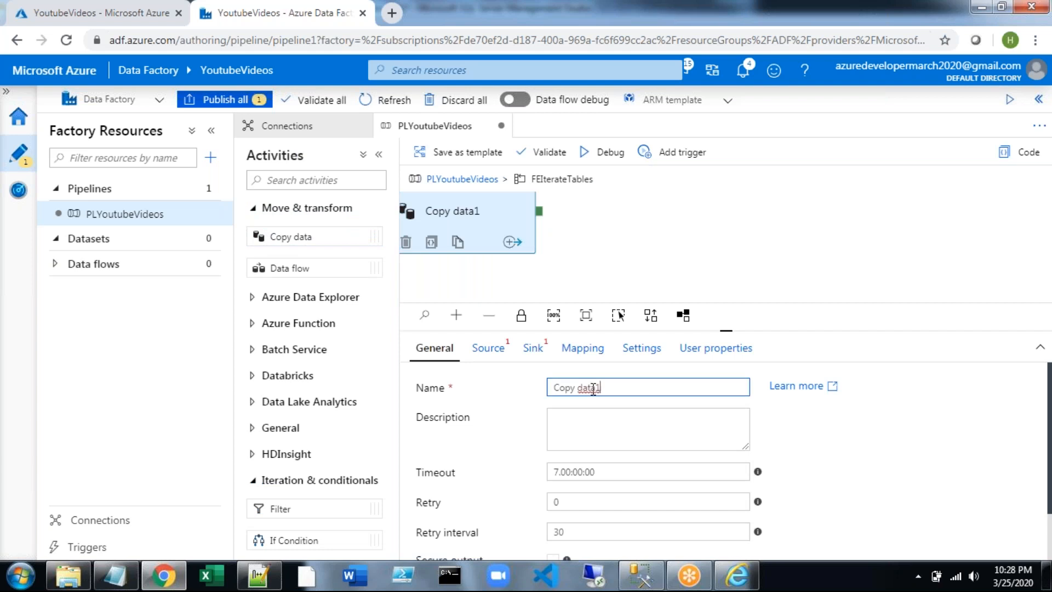
{"action": "key", "text": "Delete"}
{"action": "key", "text": "ctrl+Left"}
{"action": "type", "text": "table"}
{"action": "left_click", "coordinate": [486, 355]}
Start a new Azure SQL Database source dataset for the copy activity.
{"action": "left_click", "coordinate": [564, 392]}
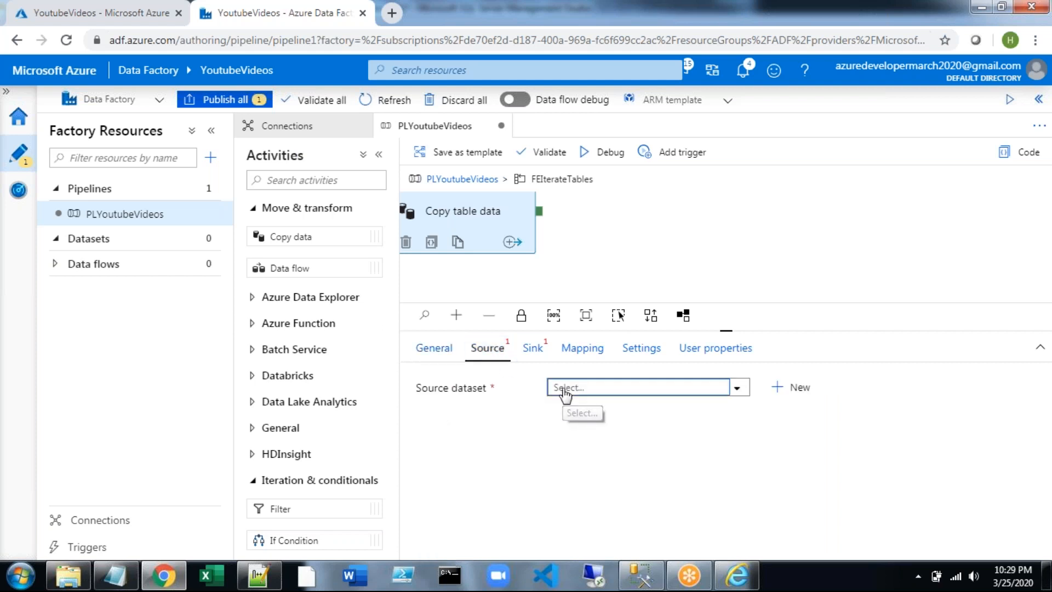
{"action": "left_click", "coordinate": [800, 388]}
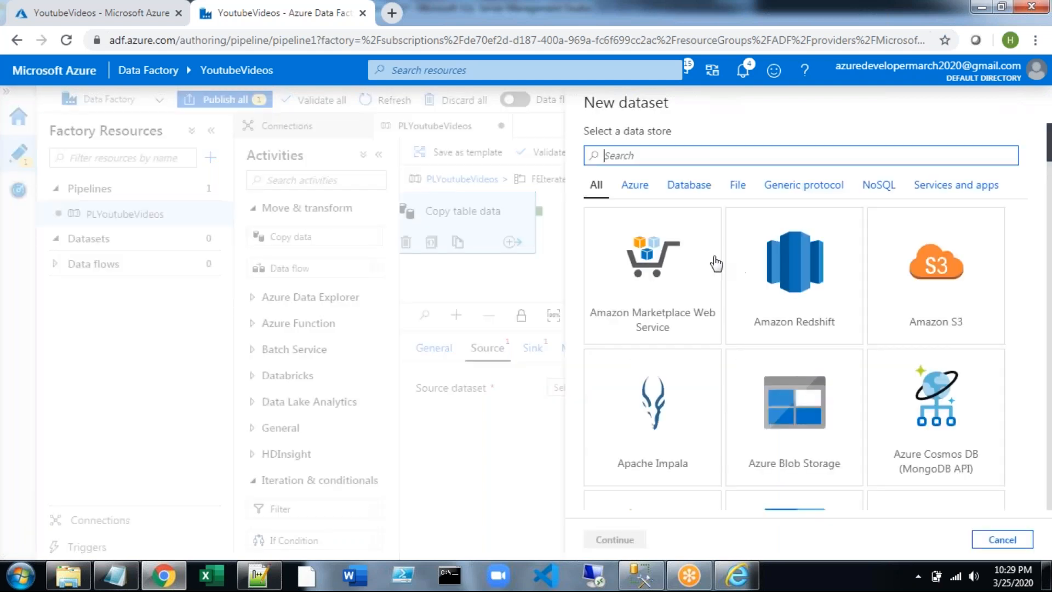
{"action": "left_click", "coordinate": [636, 185]}
{"action": "left_click", "coordinate": [654, 161]}
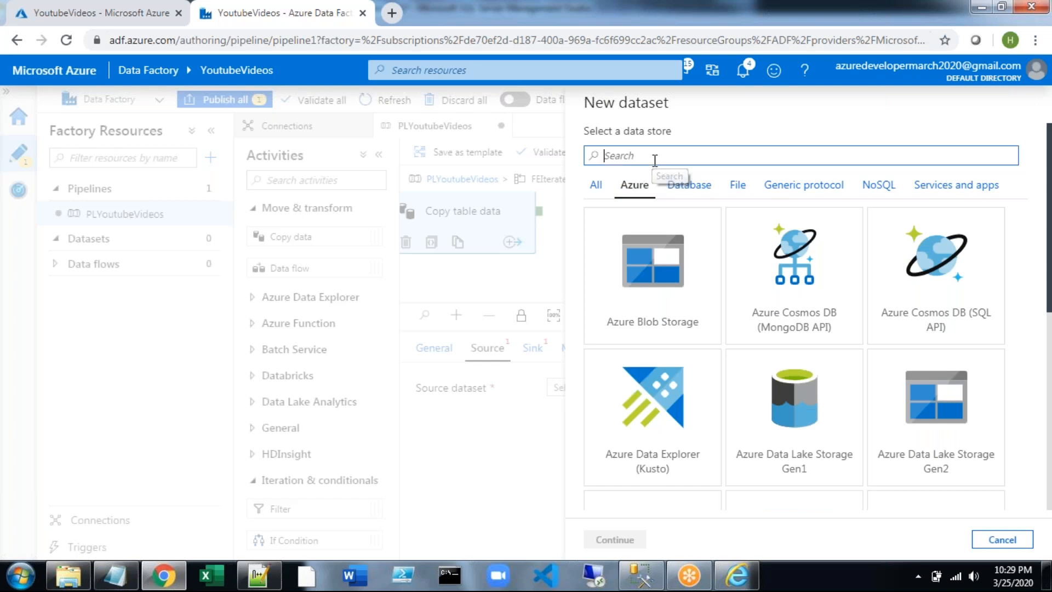
{"action": "type", "text": "azure sql"}
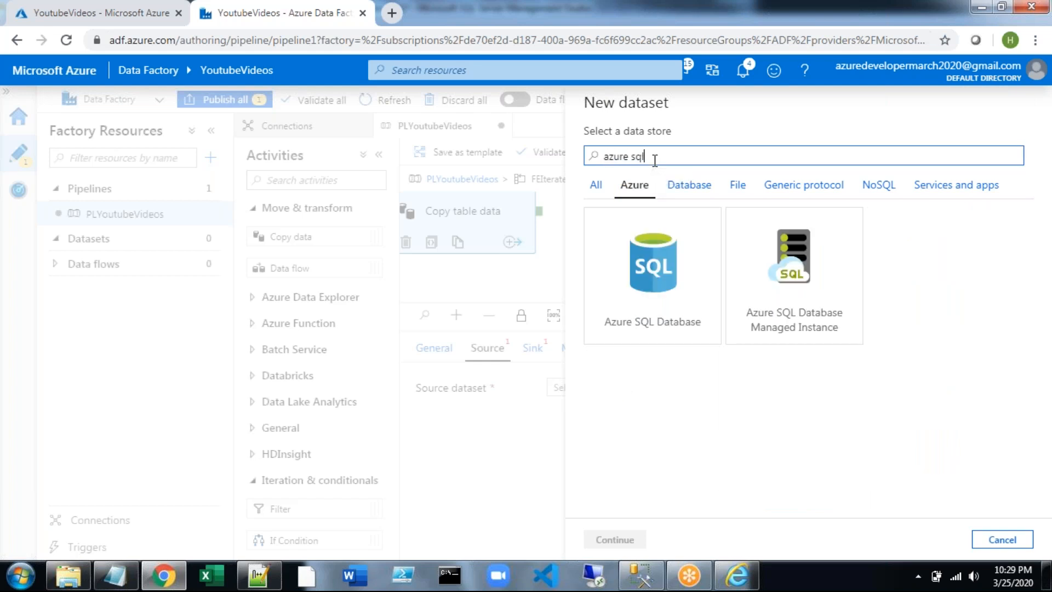
{"action": "left_click", "coordinate": [647, 252]}
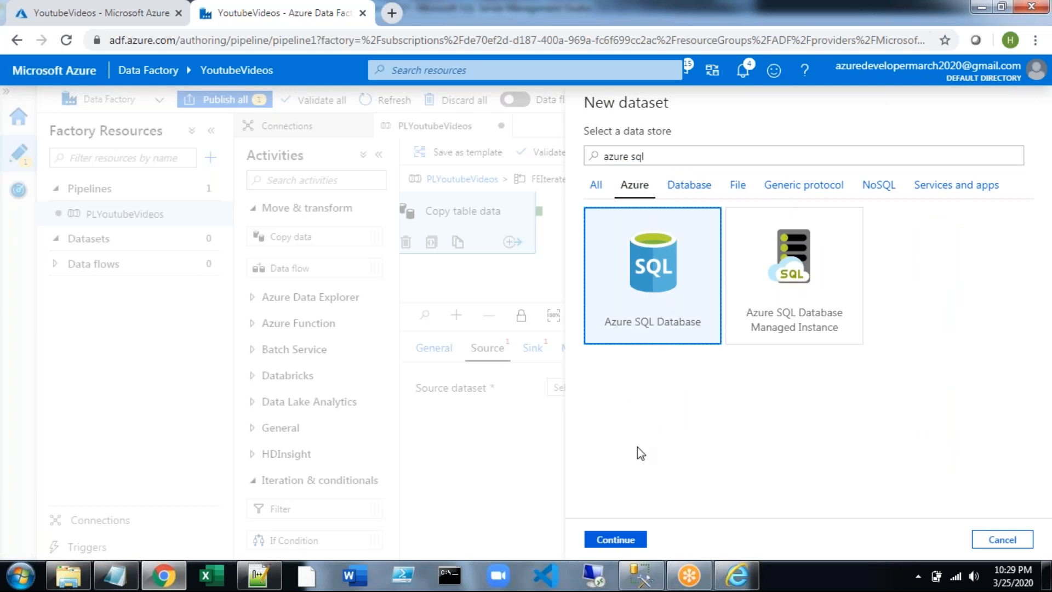
{"action": "left_click", "coordinate": [616, 539]}
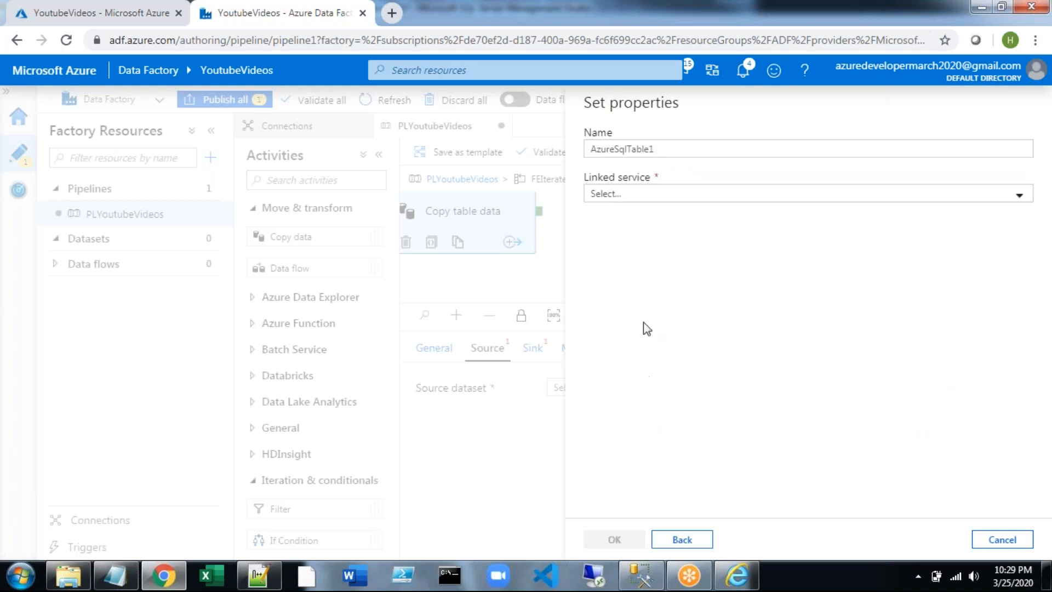
Name the source dataset DSSource and begin a new linked service for it.
{"action": "left_click", "coordinate": [614, 149]}
{"action": "double_click", "coordinate": [613, 149]}
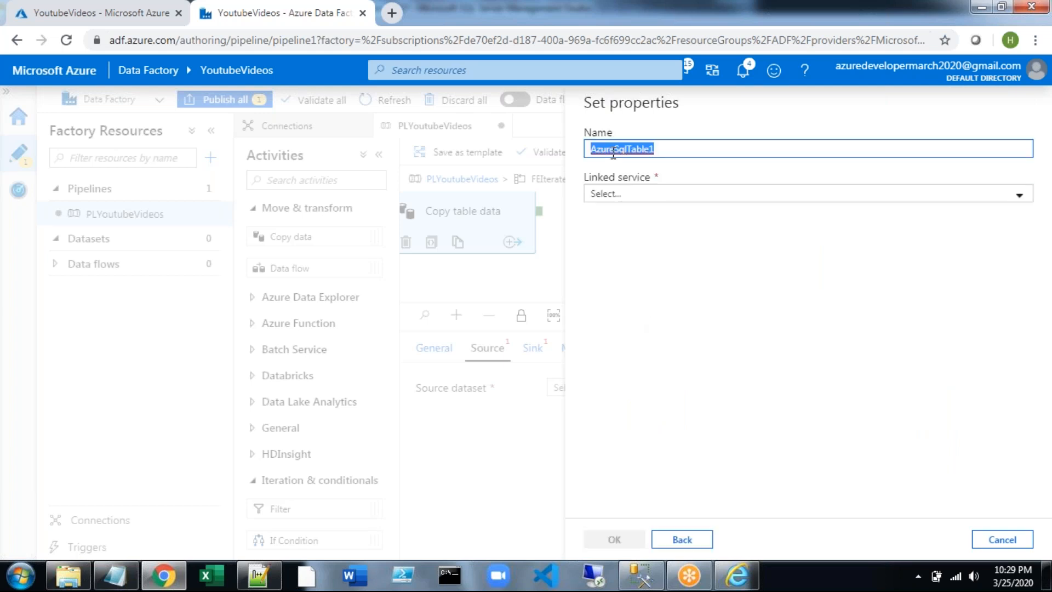
{"action": "type", "text": "LS"}
{"action": "key", "text": "BackSpace"}
{"action": "type", "text": "DSSource"}
{"action": "left_click", "coordinate": [605, 197]}
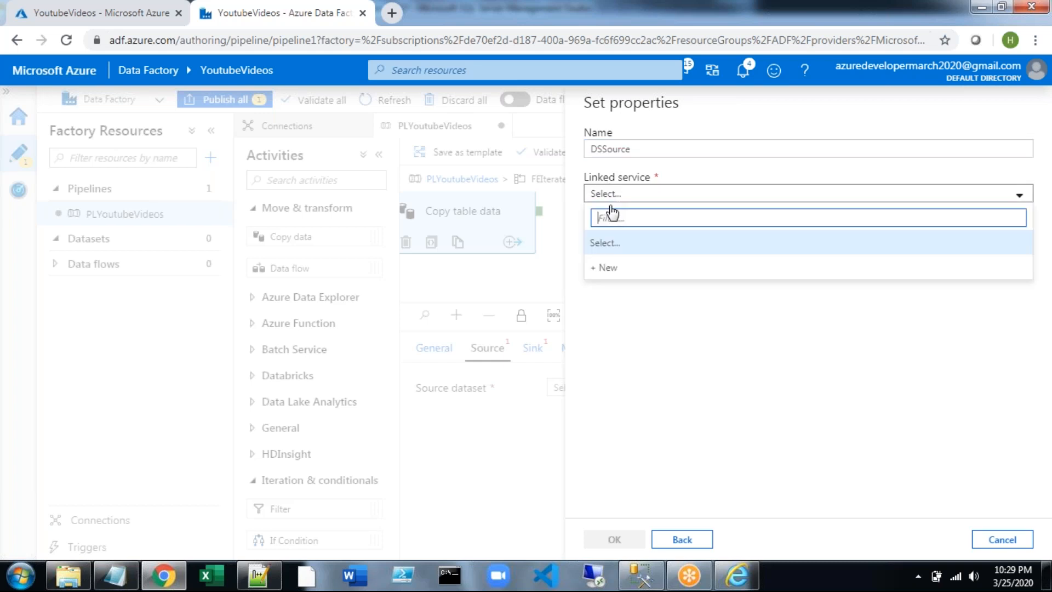
{"action": "left_click", "coordinate": [615, 272]}
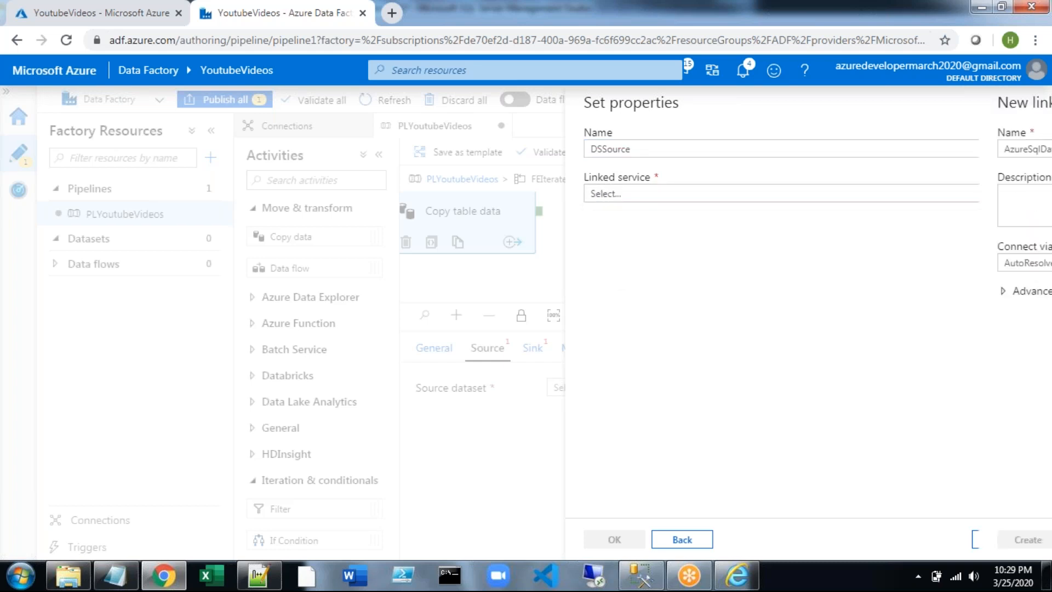
Name the linked service LSSource on Azure subscription 1 and server youtubevideos.
{"action": "double_click", "coordinate": [640, 149]}
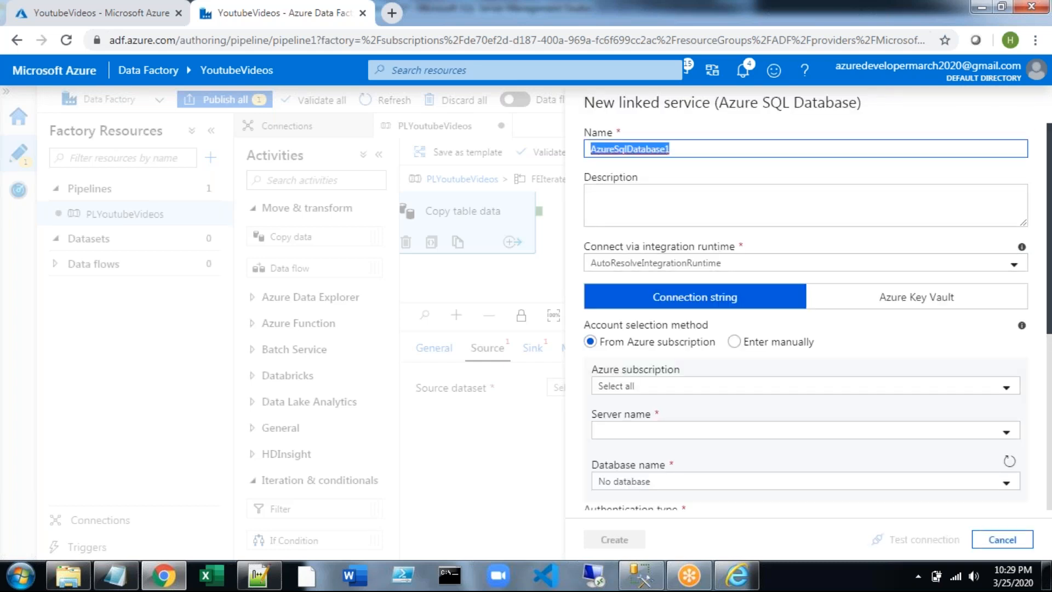
{"action": "type", "text": "LSSource"}
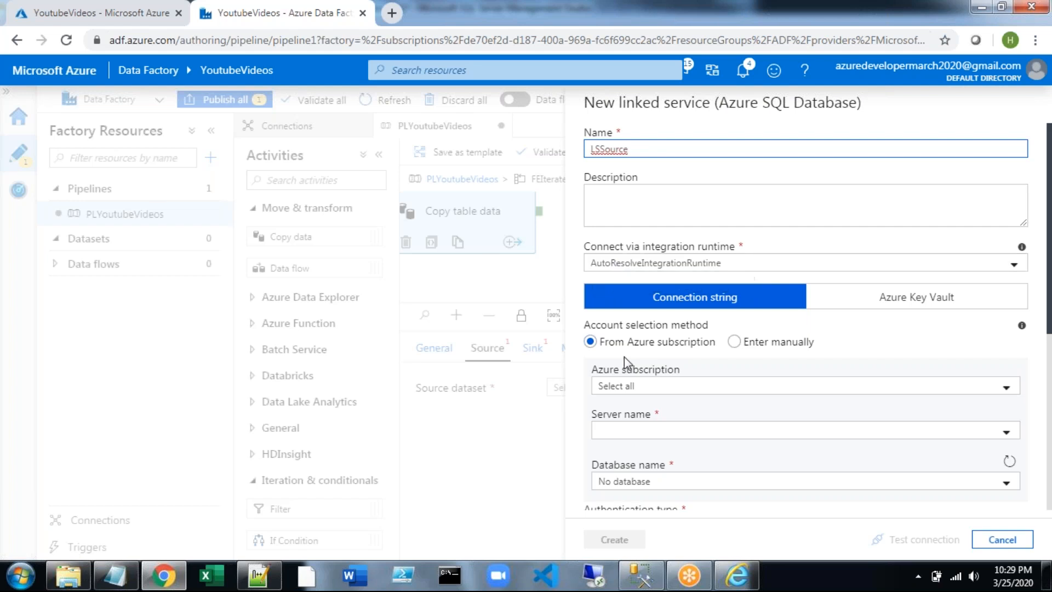
{"action": "left_click", "coordinate": [631, 390]}
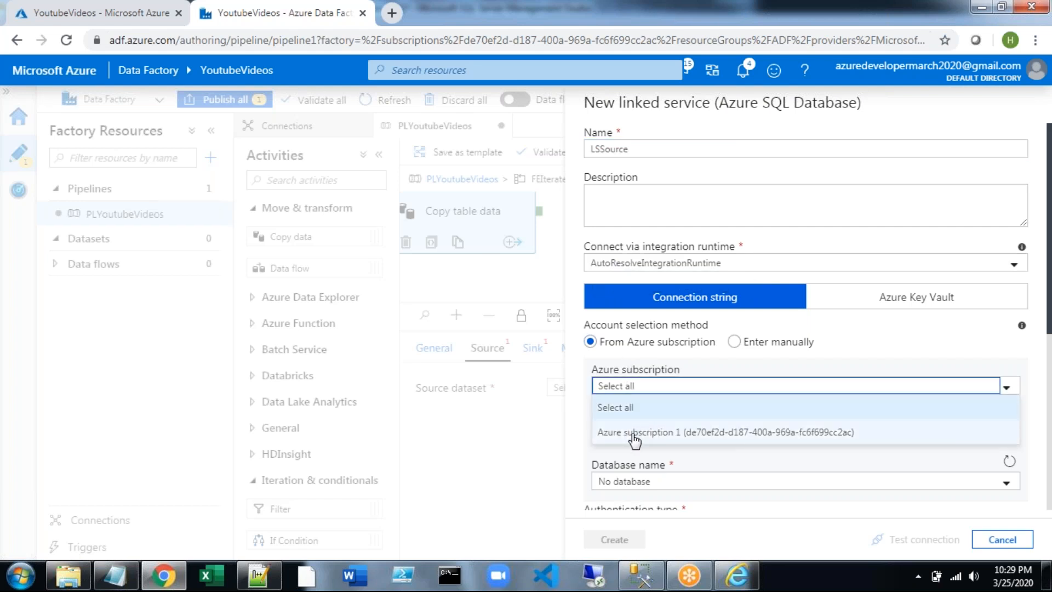
{"action": "left_click", "coordinate": [634, 438]}
{"action": "left_click", "coordinate": [631, 438]}
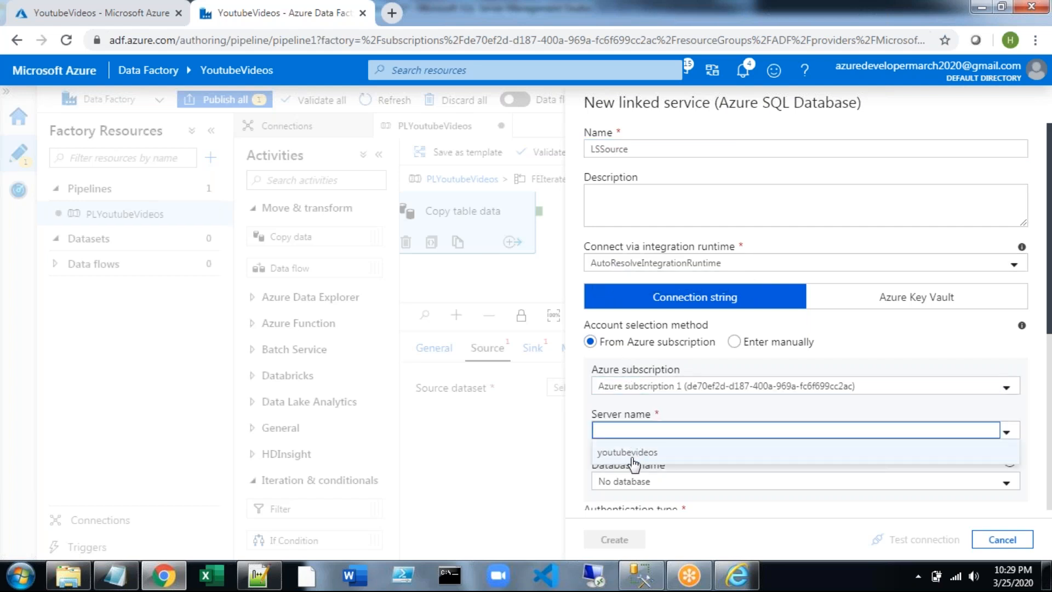
{"action": "left_click", "coordinate": [634, 455]}
Choose SoureDB as the linked service's database and move to the SQL user name.
{"action": "left_click", "coordinate": [633, 482]}
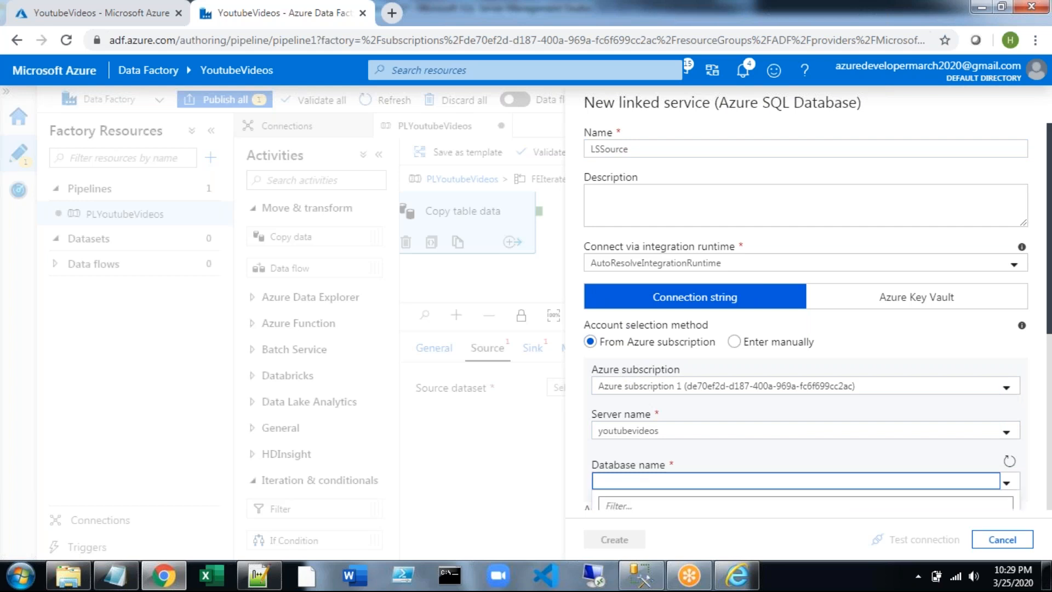
{"action": "left_click", "coordinate": [1048, 345]}
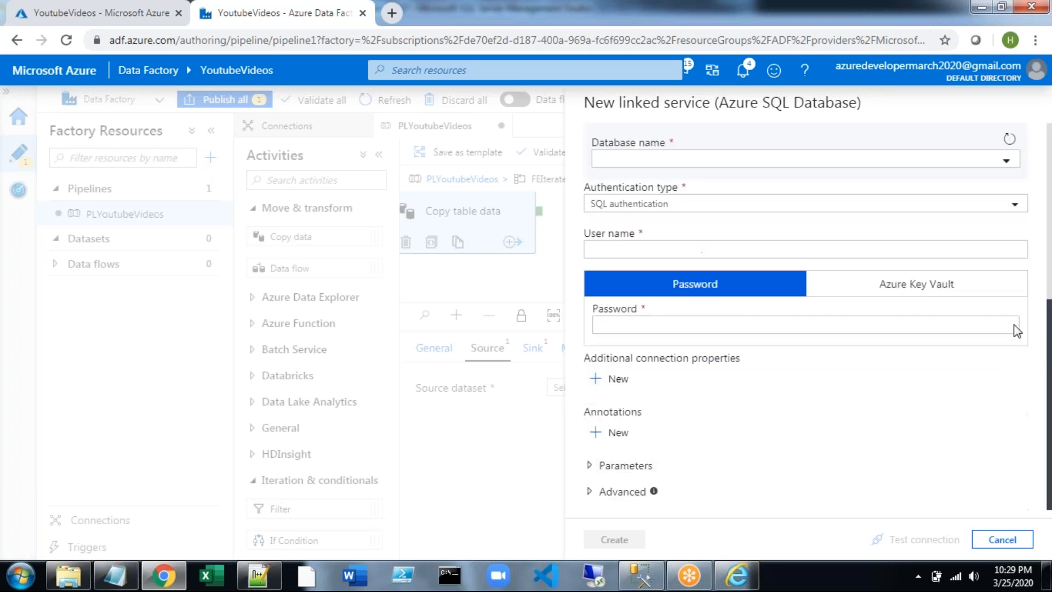
{"action": "left_click", "coordinate": [780, 158]}
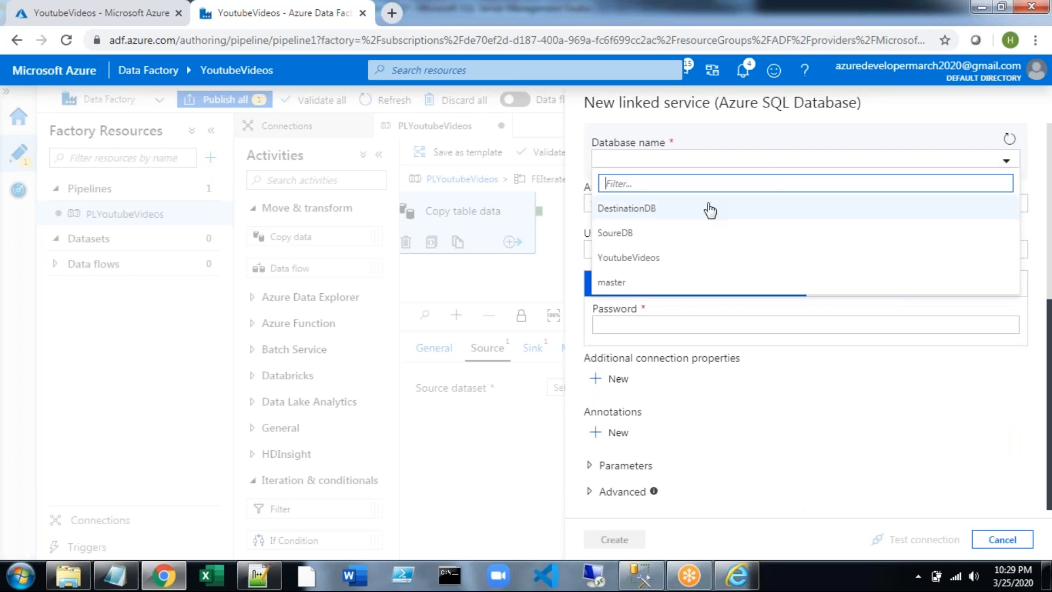
{"action": "left_click", "coordinate": [695, 232]}
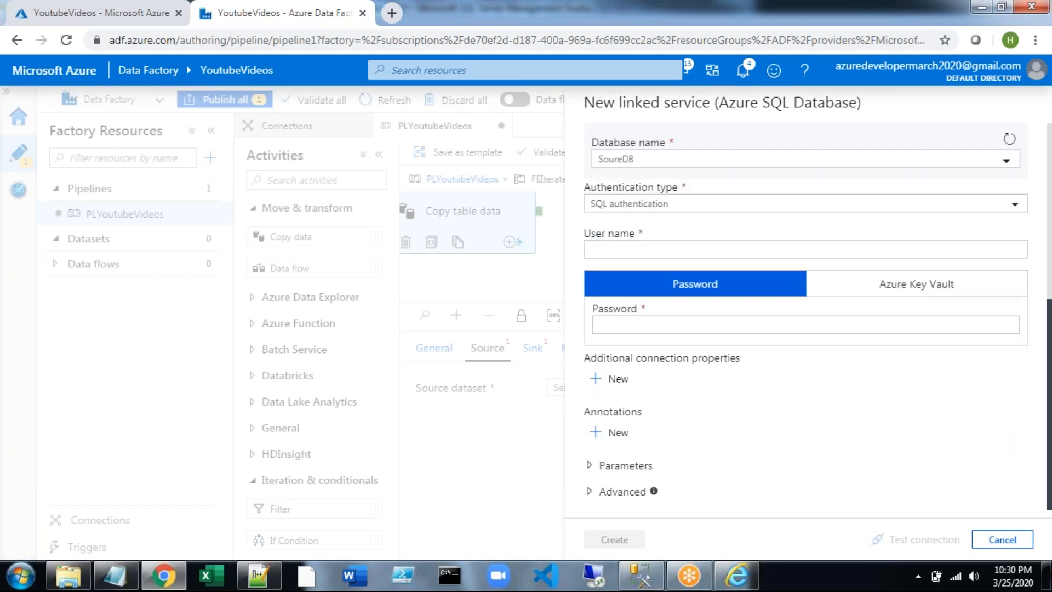
{"action": "left_click", "coordinate": [666, 248]}
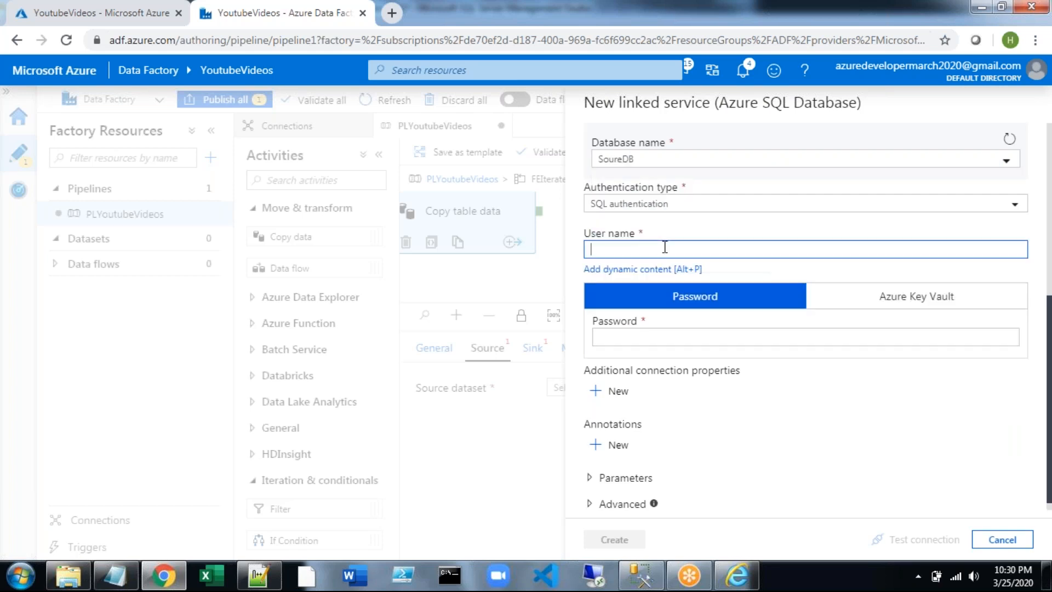
Copy the SQL user name from the Notepad++ notes into the linked service form.
{"action": "left_click", "coordinate": [255, 577]}
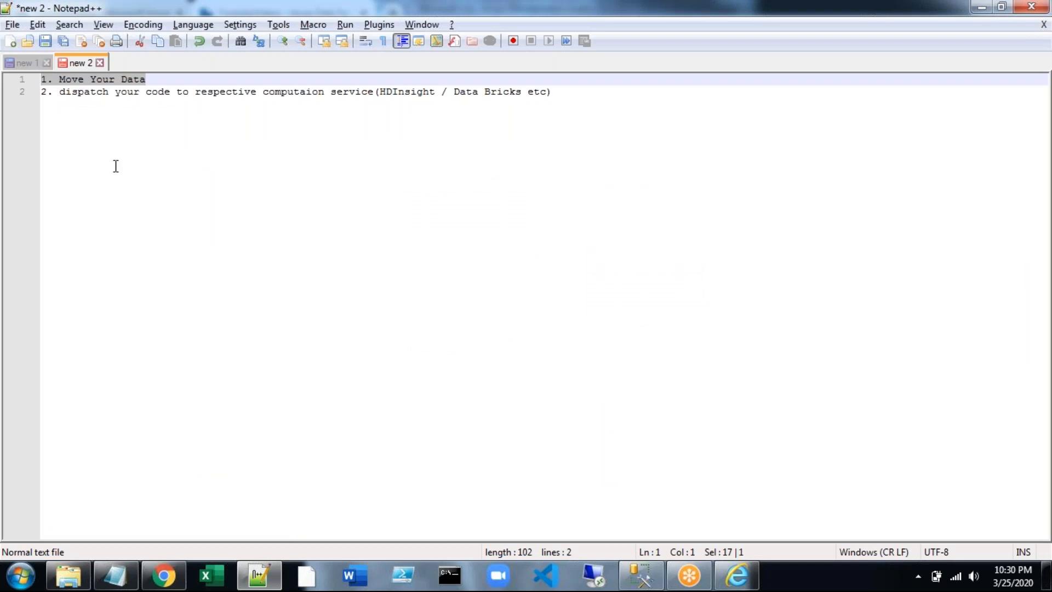
{"action": "left_click", "coordinate": [28, 64]}
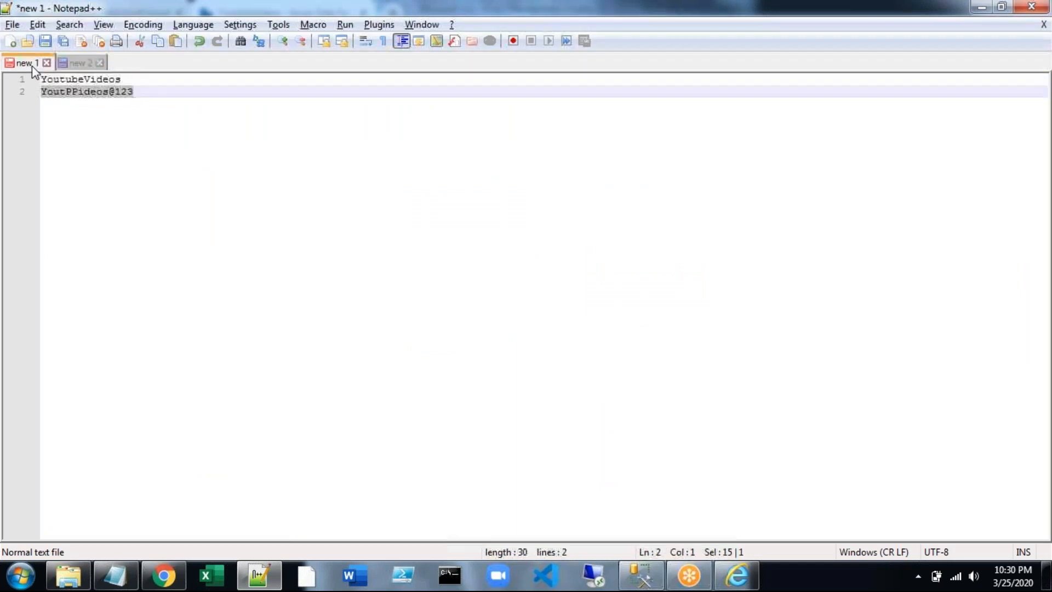
{"action": "double_click", "coordinate": [110, 80]}
{"action": "key", "text": "ctrl+c"}
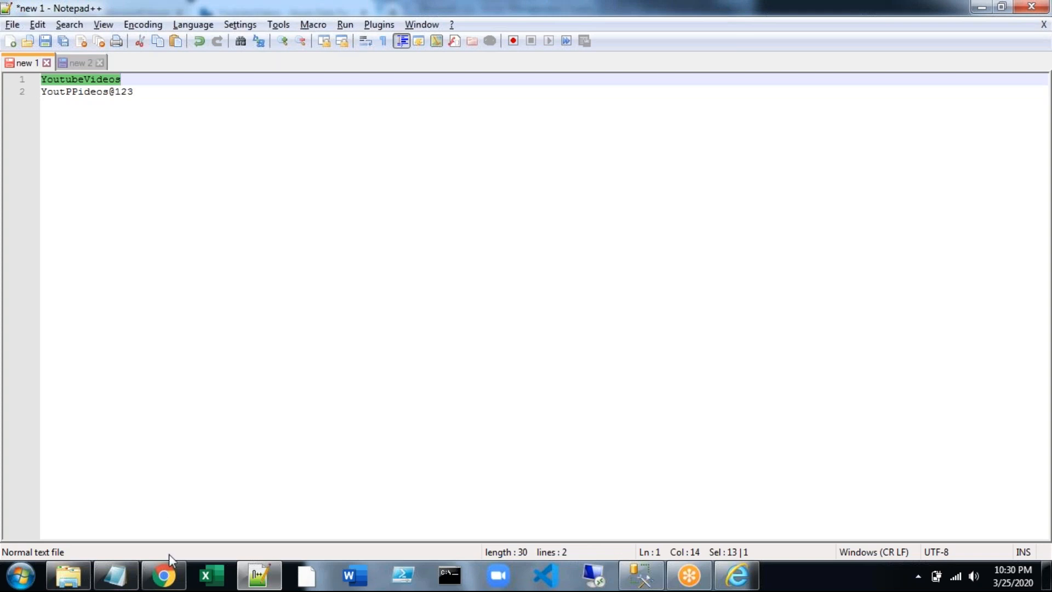
{"action": "left_click", "coordinate": [164, 577]}
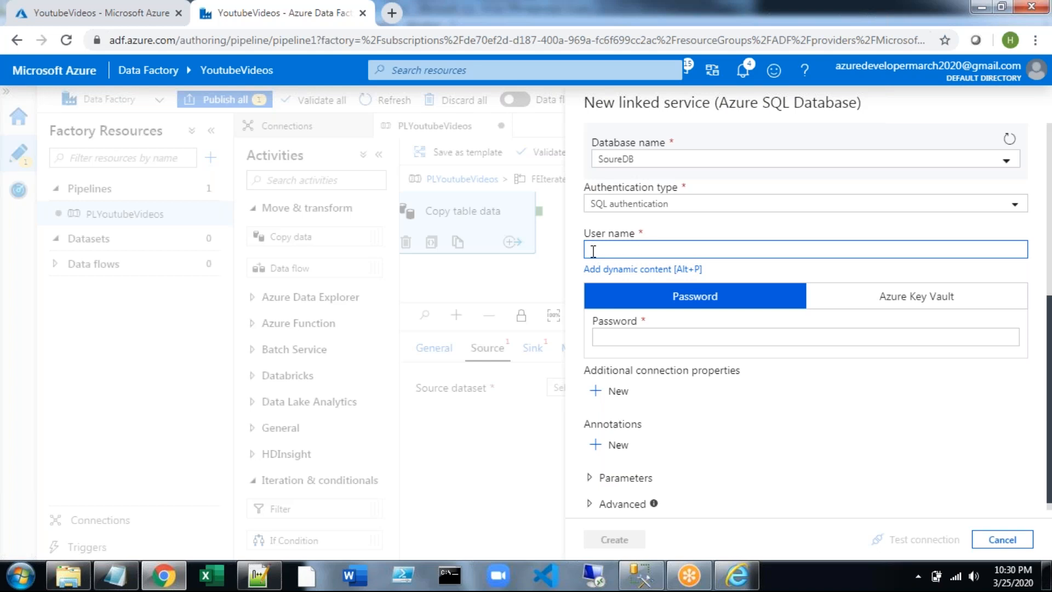
{"action": "key", "text": "ctrl+v"}
{"action": "key", "text": "Tab"}
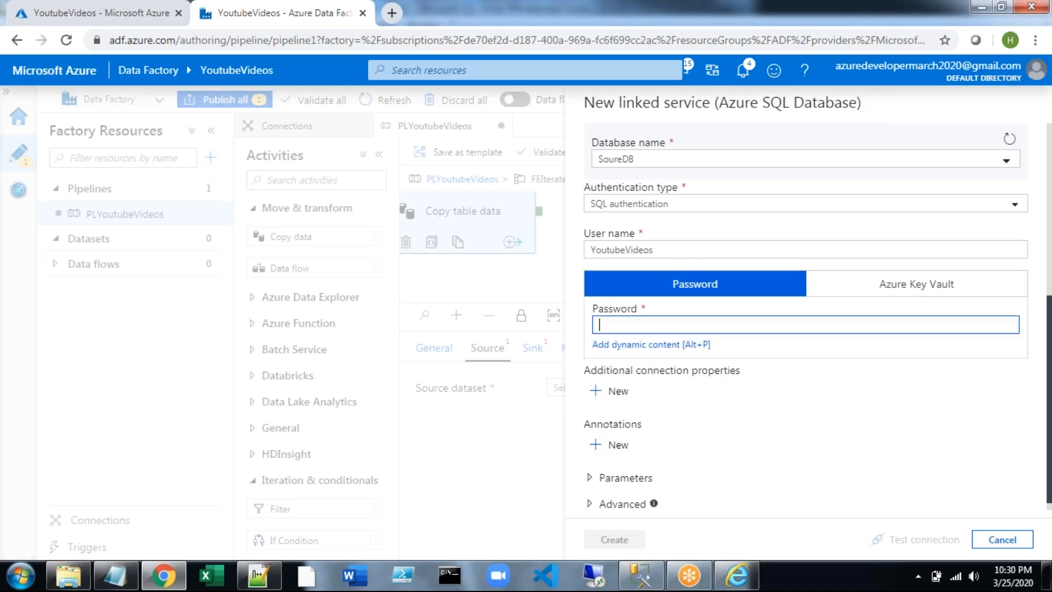
Copy the SQL password from the notes into the form's Password field.
{"action": "key", "text": "alt+Tab"}
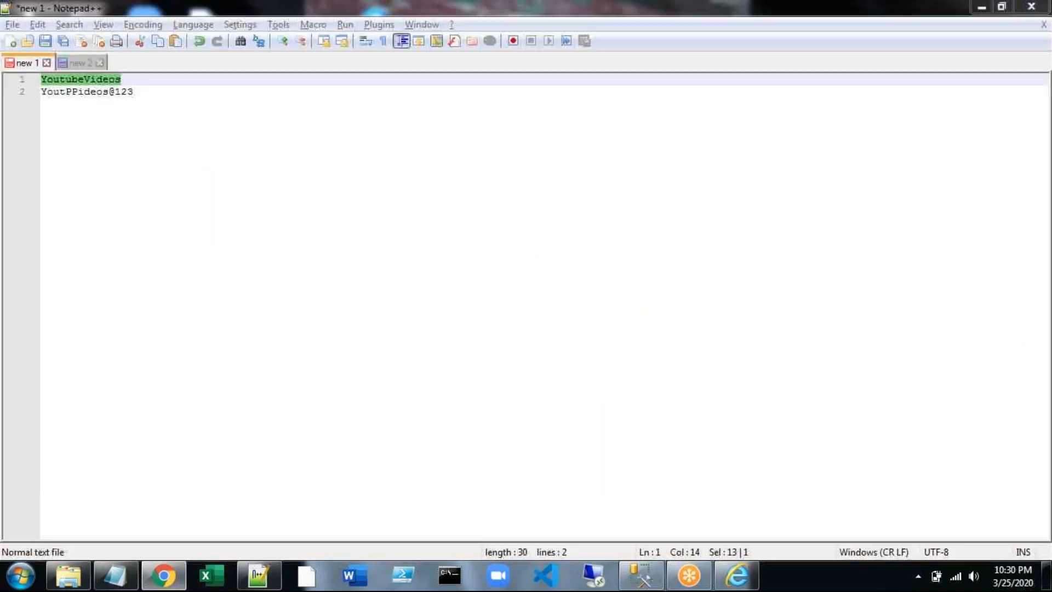
{"action": "left_click", "coordinate": [152, 91]}
{"action": "key", "text": "shift+Home"}
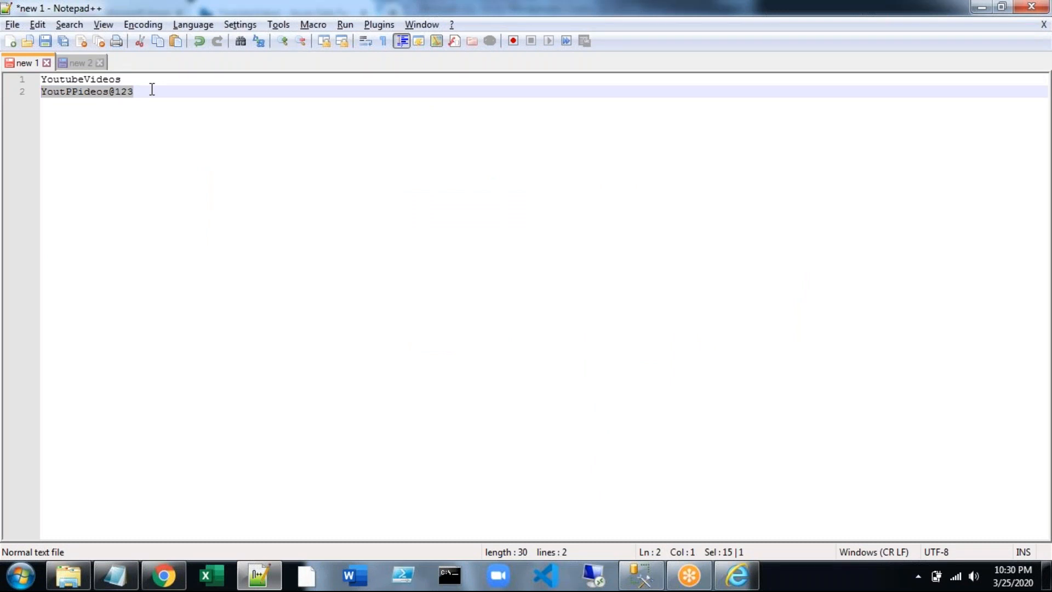
{"action": "key", "text": "alt+Tab"}
{"action": "key", "text": "ctrl+v"}
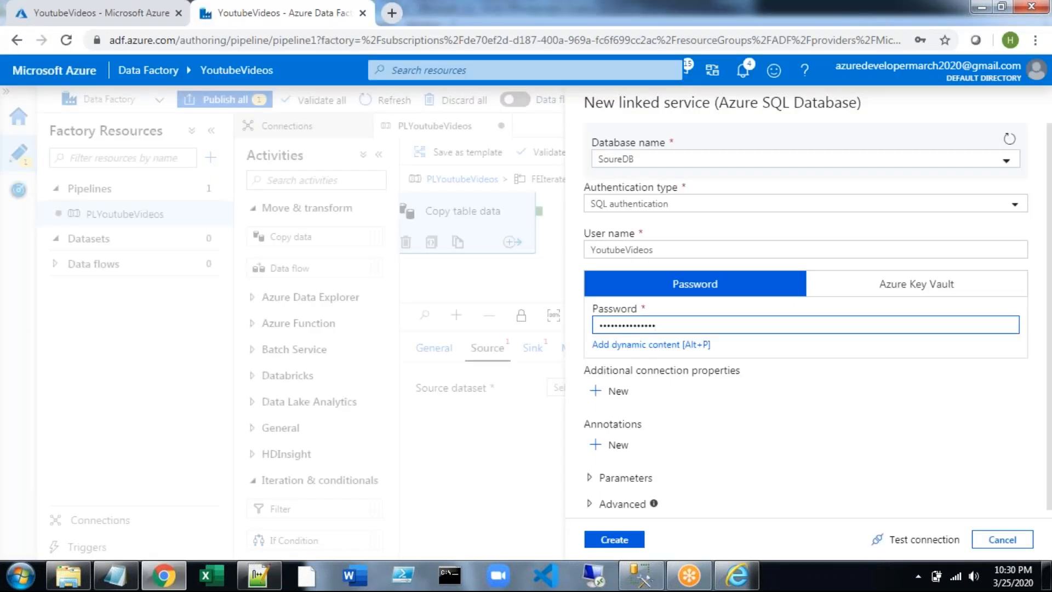
Test the SoureDB connection, create LSSource, and confirm DSSource as the source dataset.
{"action": "left_click", "coordinate": [934, 541]}
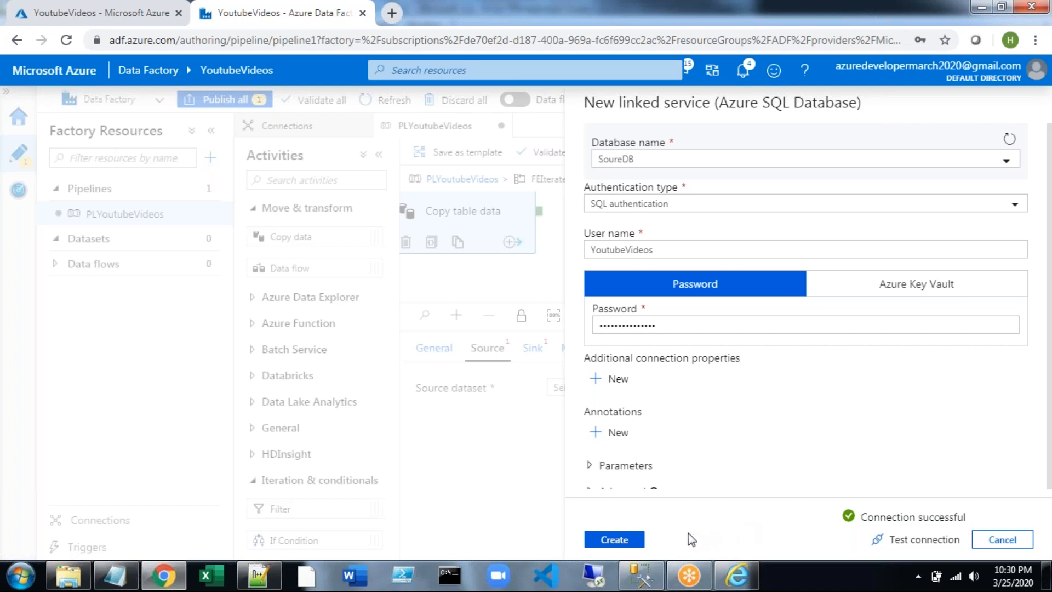
{"action": "left_click", "coordinate": [636, 540]}
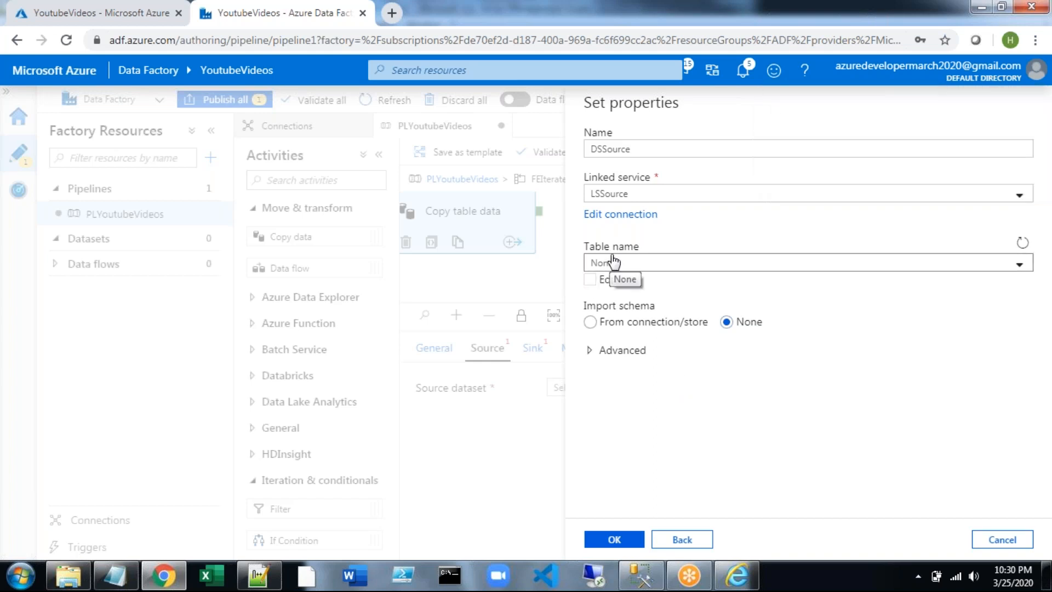
{"action": "left_click", "coordinate": [613, 544]}
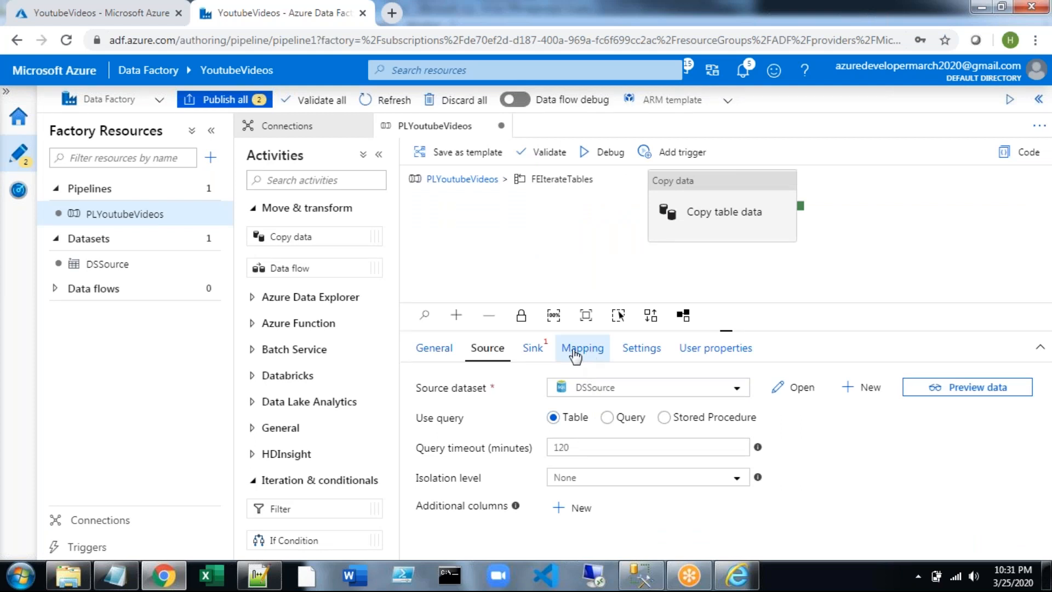
Start a new Azure SQL Database dataset on the copy activity's Sink tab.
{"action": "left_click", "coordinate": [534, 348]}
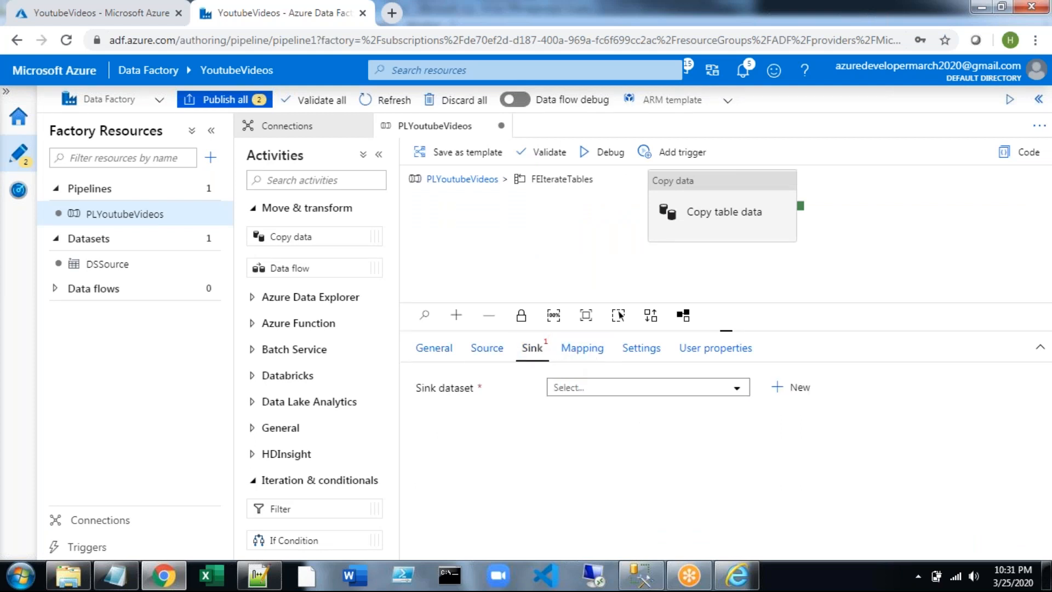
{"action": "left_click", "coordinate": [580, 387]}
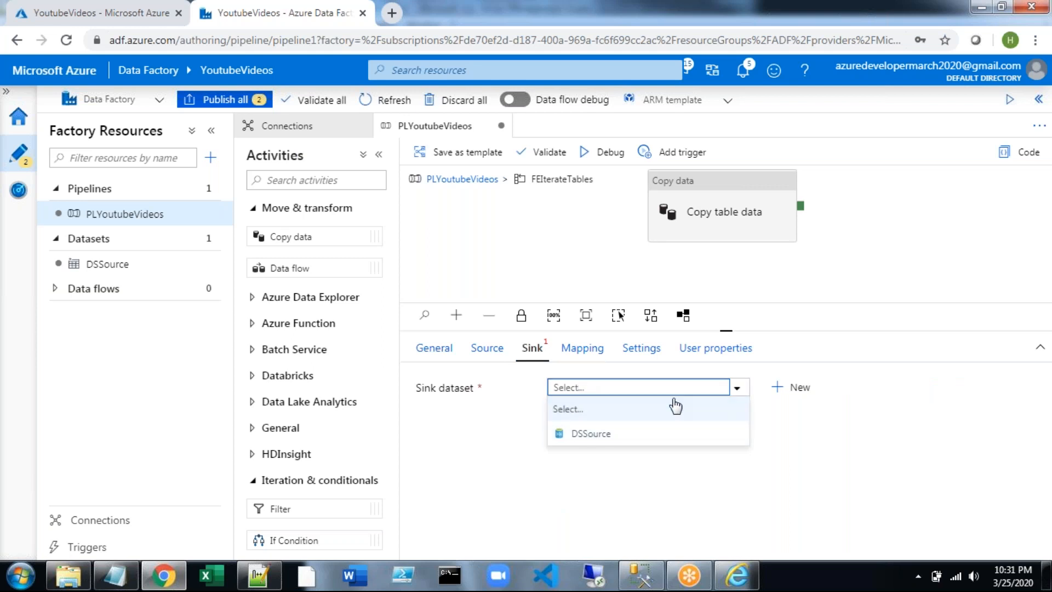
{"action": "left_click", "coordinate": [797, 388]}
{"action": "left_click", "coordinate": [798, 388]}
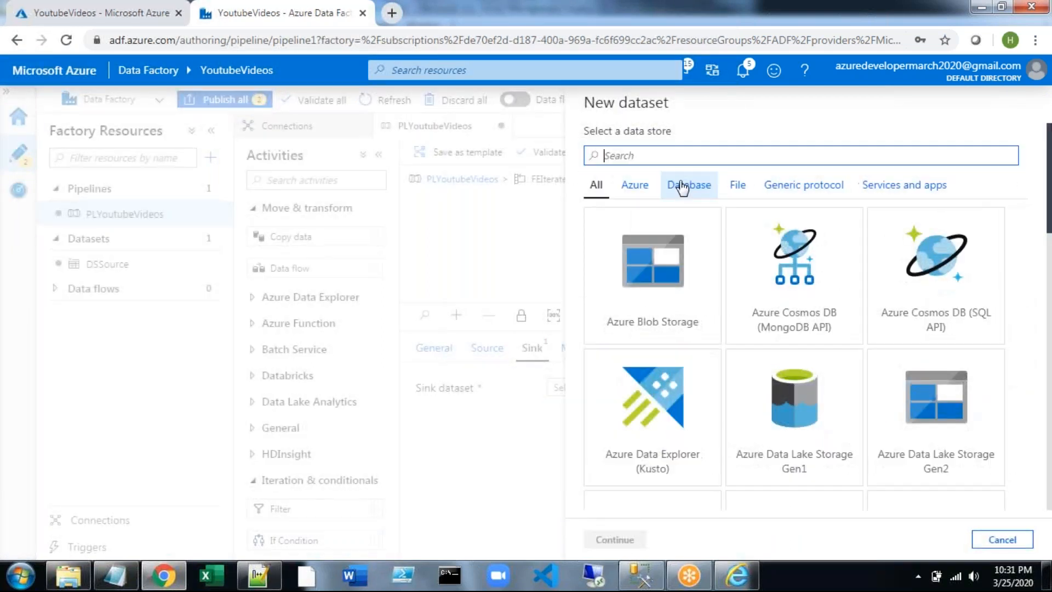
{"action": "left_click", "coordinate": [636, 186]}
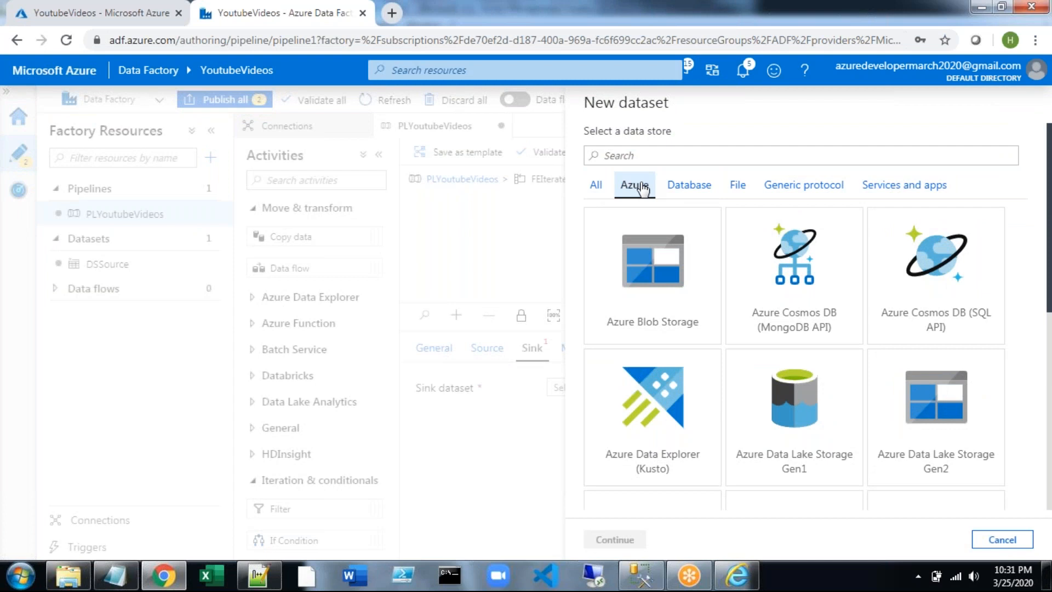
{"action": "left_click", "coordinate": [651, 153]}
{"action": "type", "text": "a"}
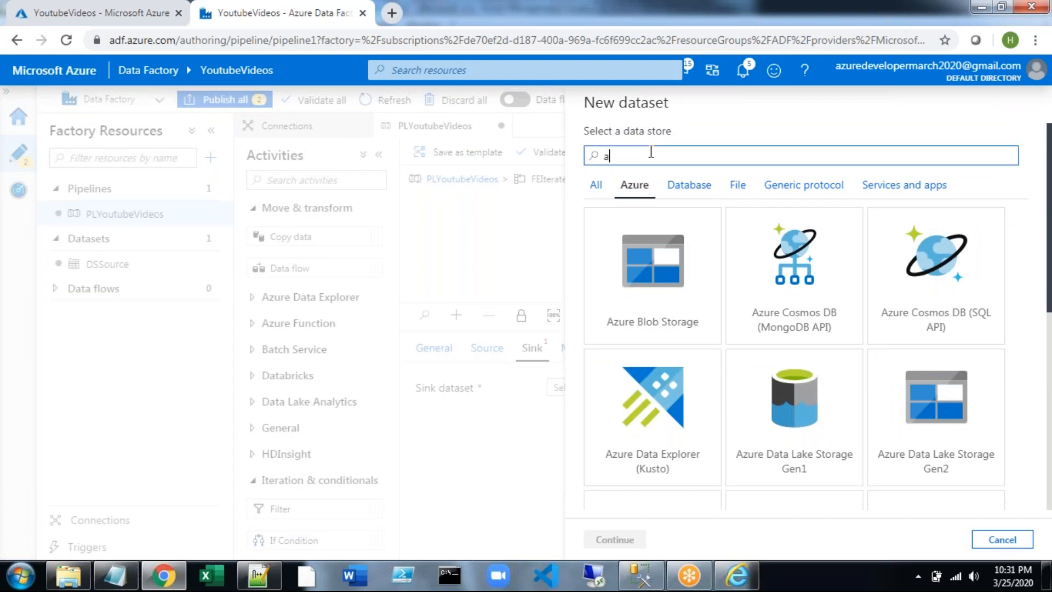
{"action": "type", "text": "zure sql"}
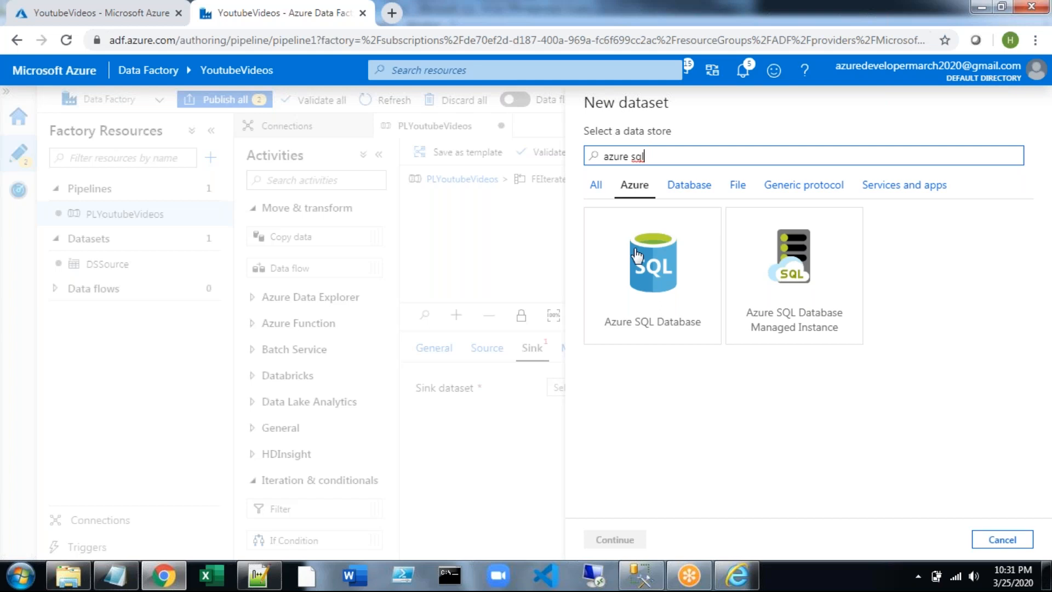
{"action": "left_click", "coordinate": [647, 306]}
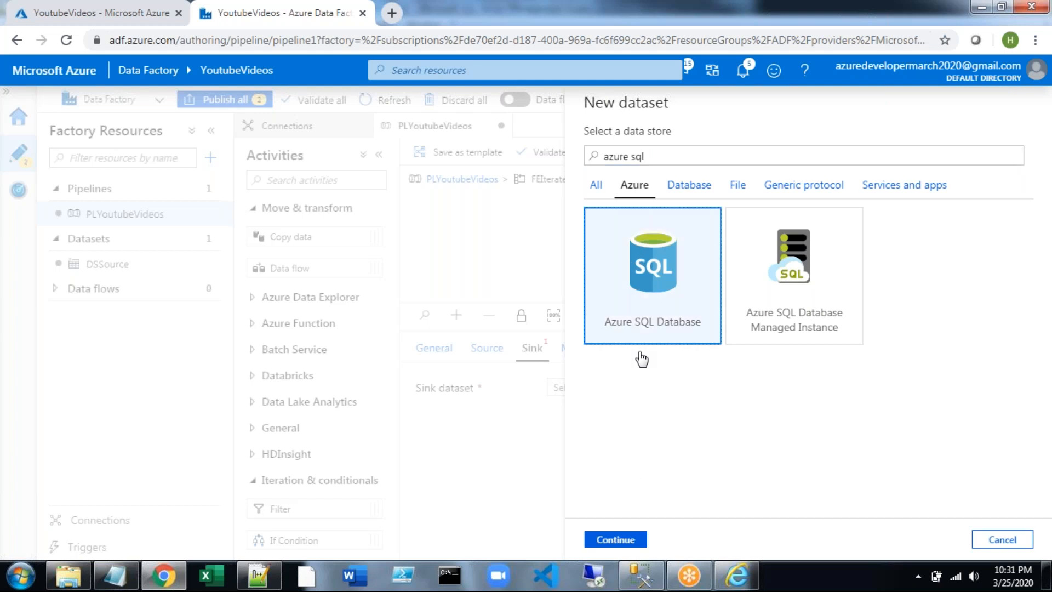
{"action": "left_click", "coordinate": [616, 540]}
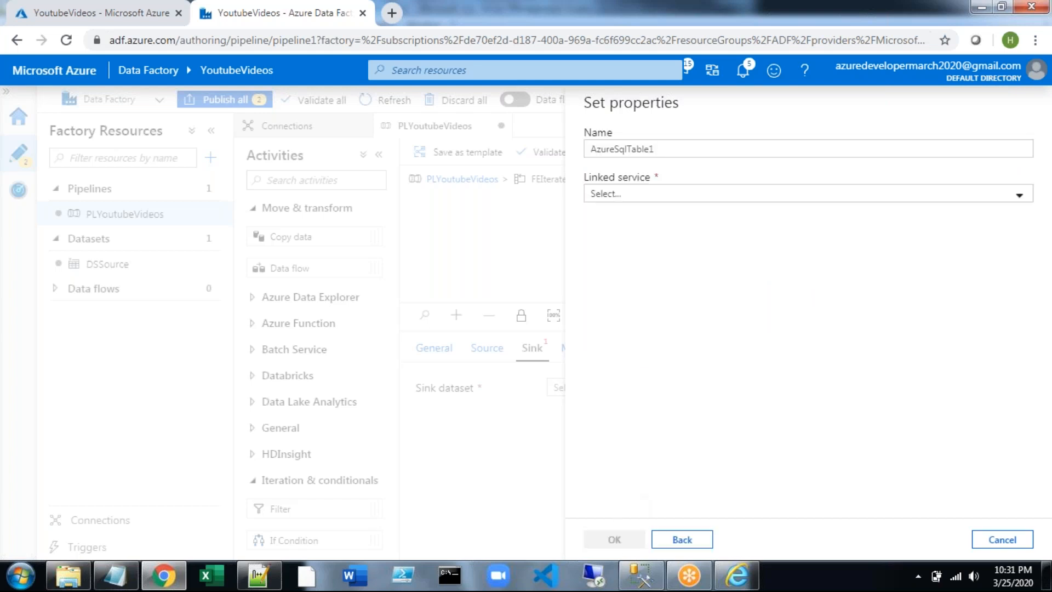
Name the sink dataset DSDestiation and begin a new linked service for it.
{"action": "double_click", "coordinate": [637, 149]}
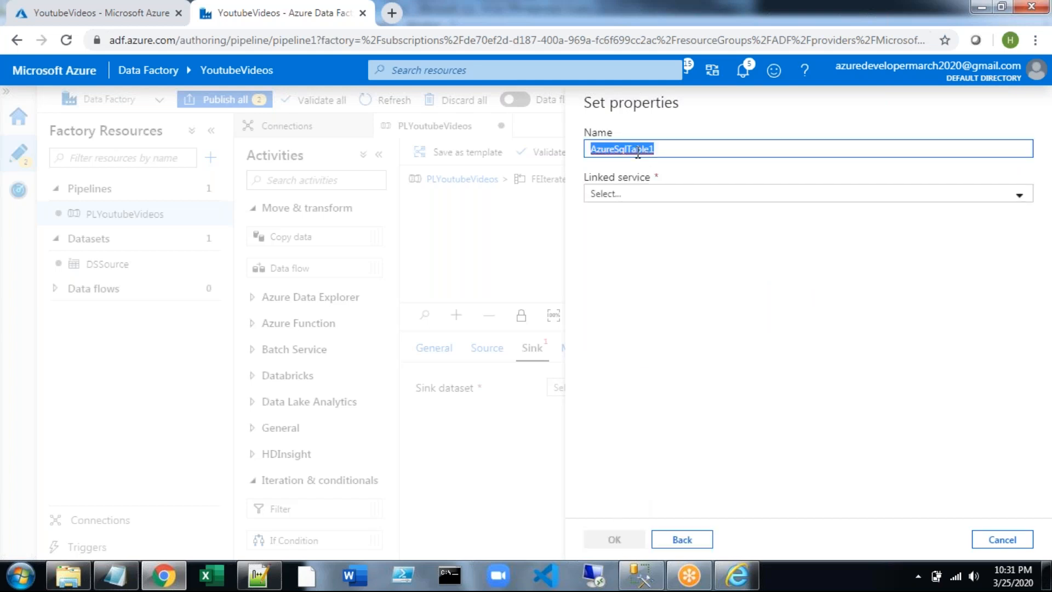
{"action": "type", "text": "DSDestiation"}
{"action": "left_click", "coordinate": [616, 195]}
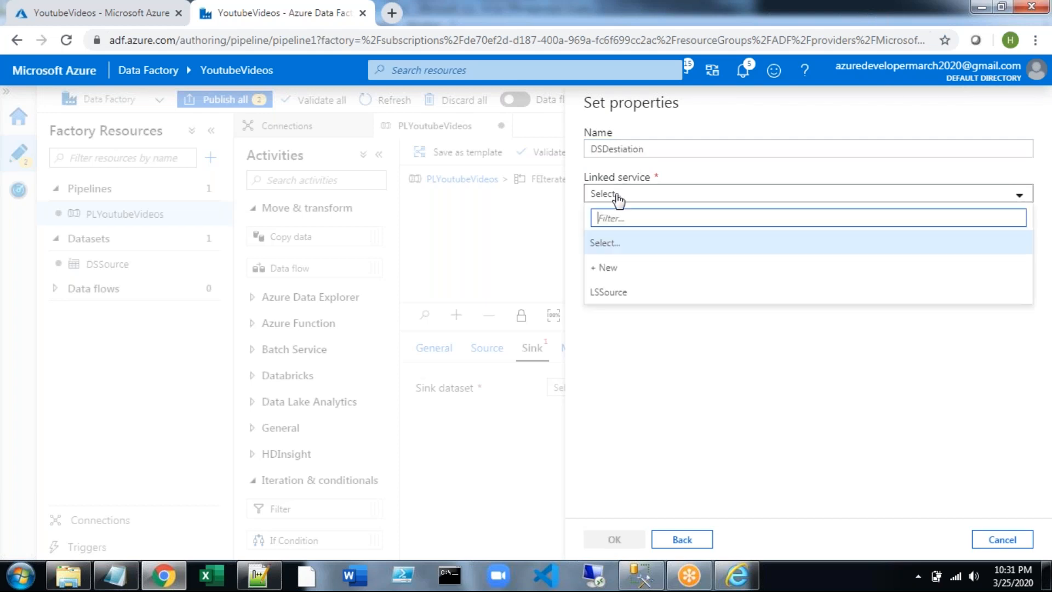
{"action": "left_click", "coordinate": [615, 270]}
{"action": "double_click", "coordinate": [713, 148]}
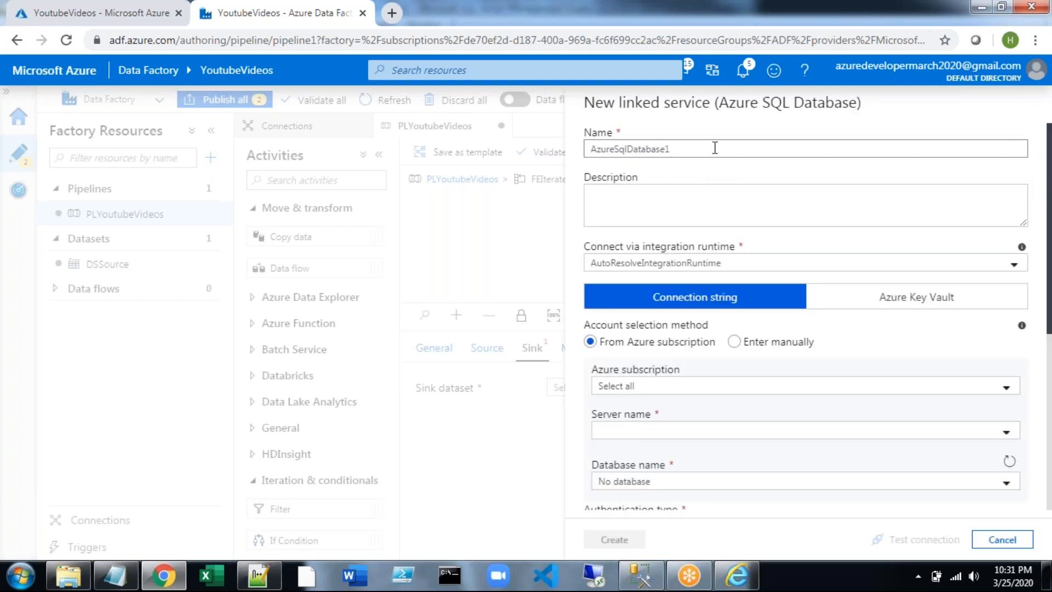
Name the linked service LSDestination on Azure subscription 1, server youtubevideos, database DestinationDB.
{"action": "type", "text": "LS"}
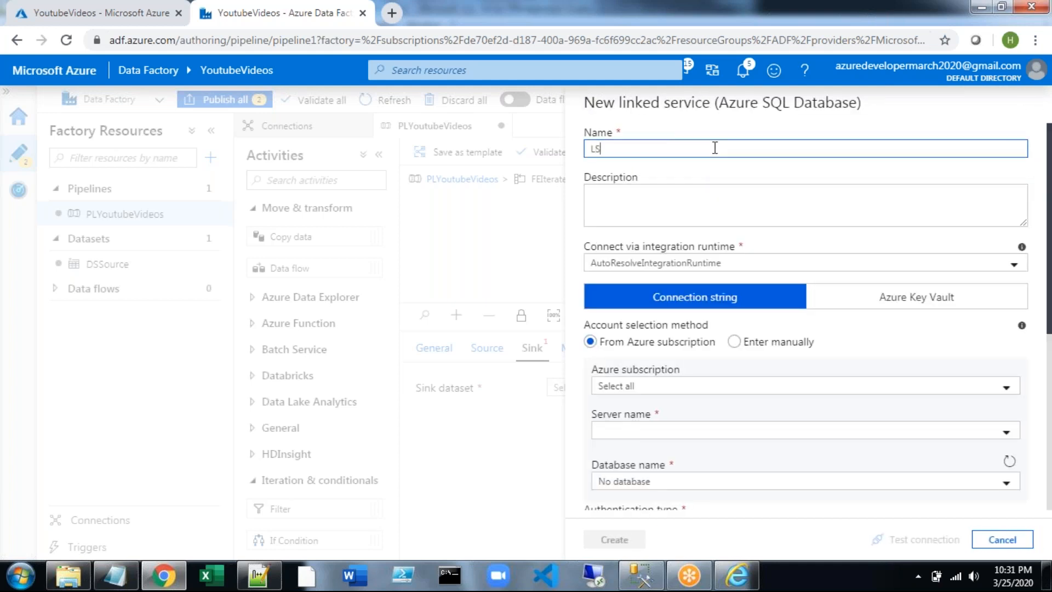
{"action": "type", "text": "Destination"}
{"action": "left_click", "coordinate": [665, 390]}
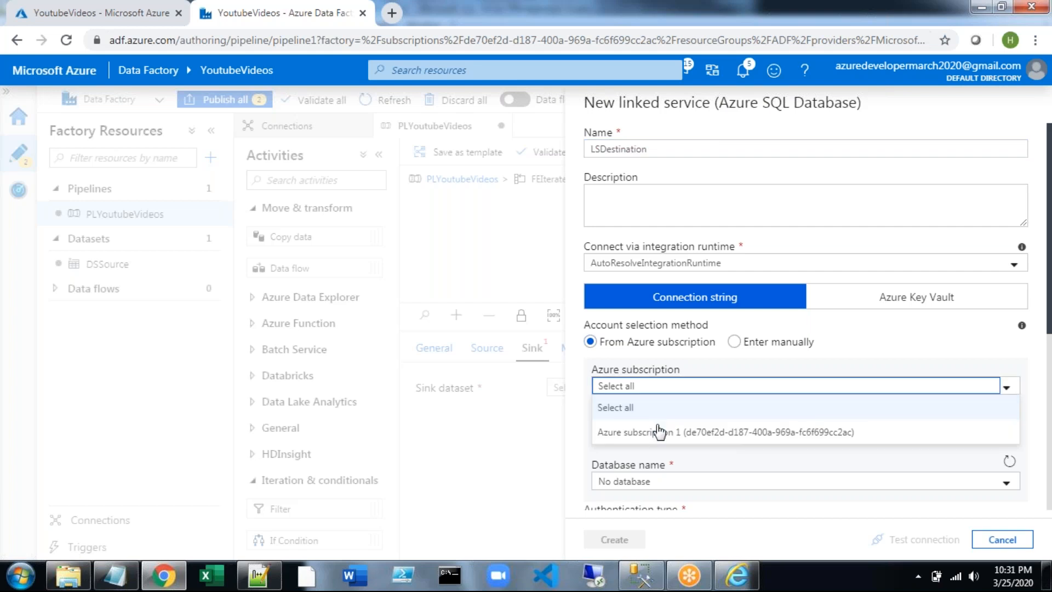
{"action": "left_click", "coordinate": [657, 432]}
{"action": "left_click", "coordinate": [654, 437]}
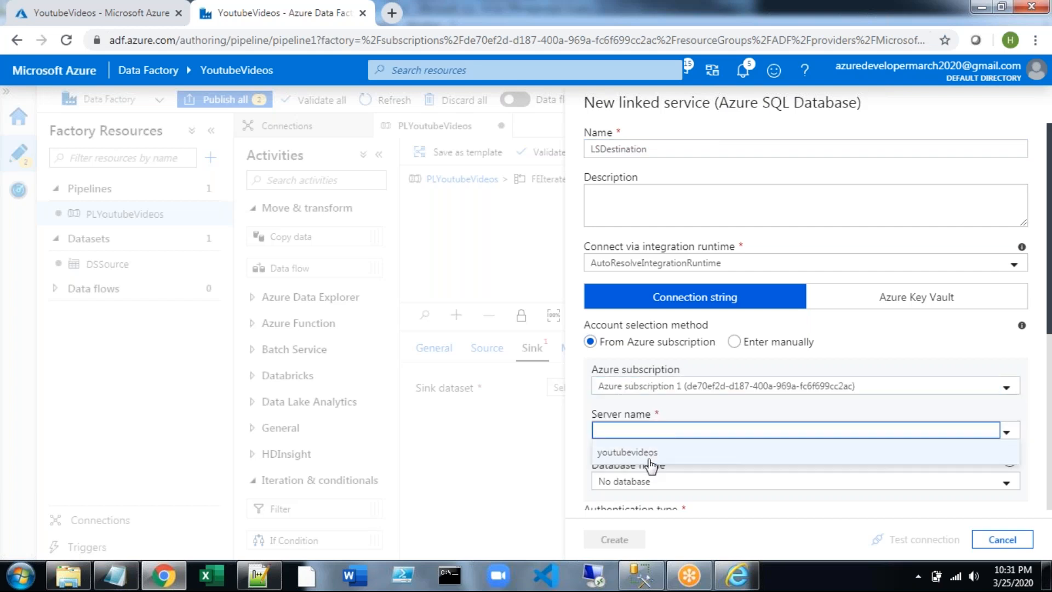
{"action": "left_click", "coordinate": [652, 460]}
{"action": "left_click", "coordinate": [648, 482]}
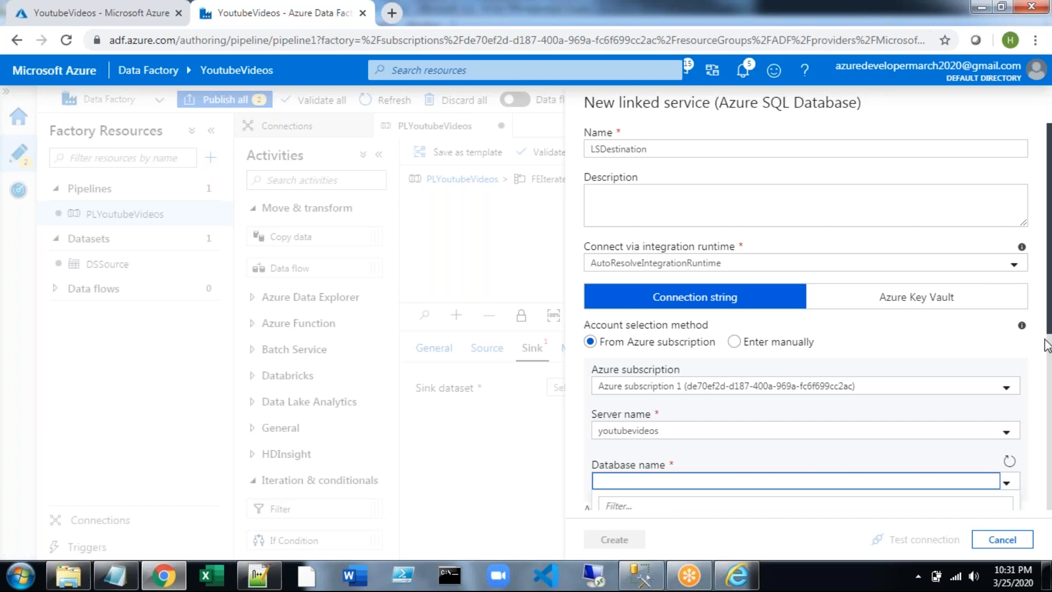
{"action": "scroll", "coordinate": [1048, 351], "scroll_direction": "down", "scroll_amount": 5}
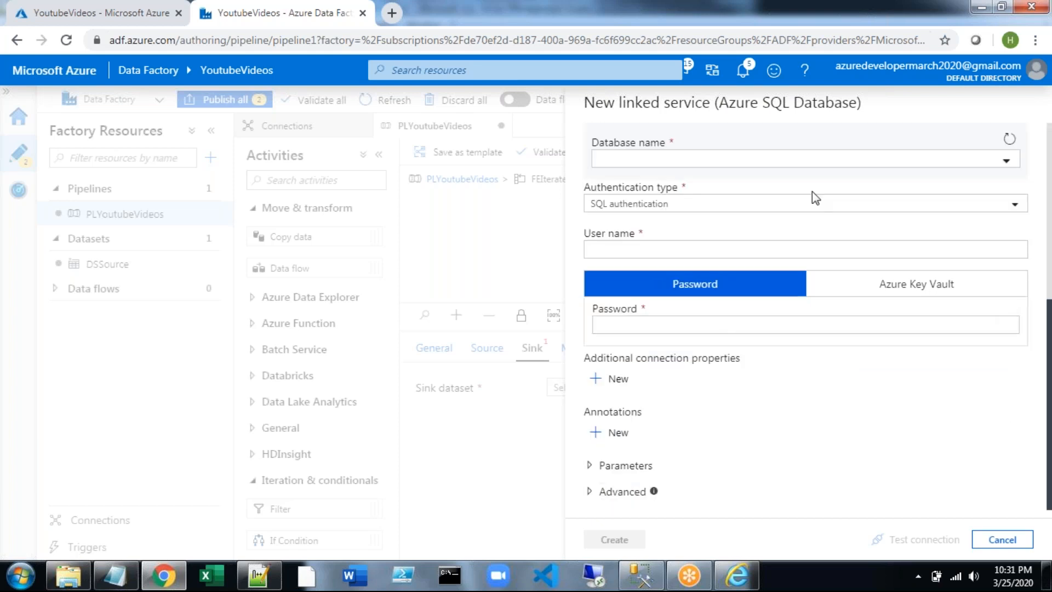
{"action": "left_click", "coordinate": [817, 172]}
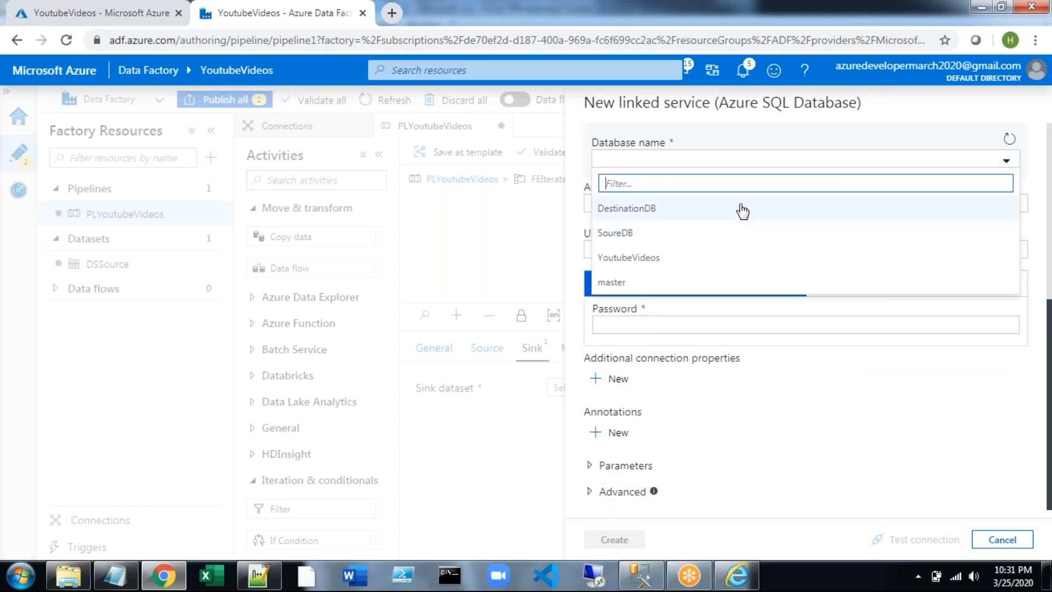
{"action": "left_click", "coordinate": [742, 209]}
Enter the SQL login user name and password, test the connection, and create the linked service.
{"action": "left_click", "coordinate": [675, 254]}
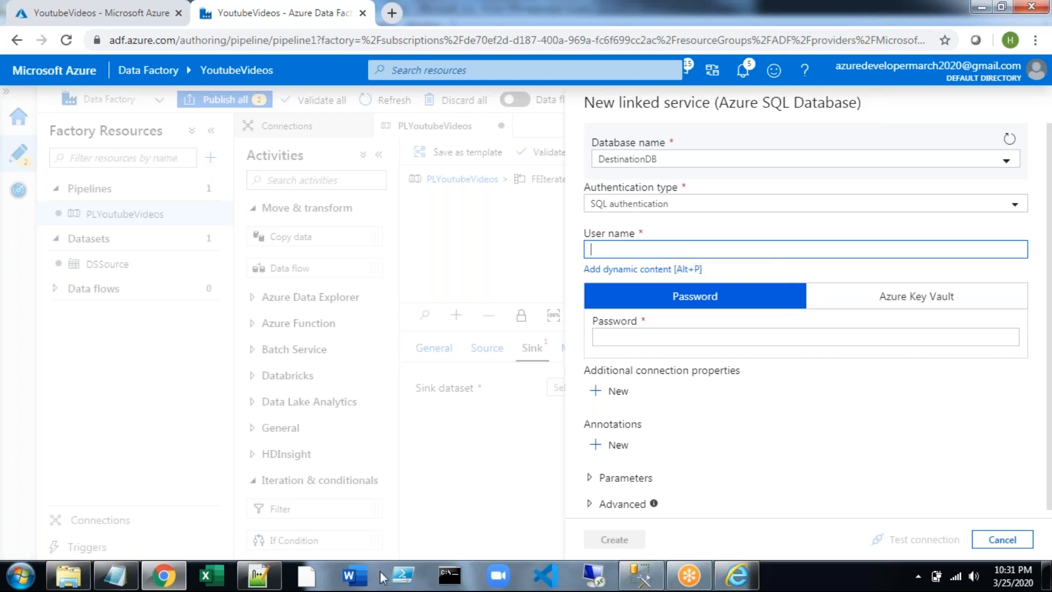
{"action": "left_click", "coordinate": [695, 336]}
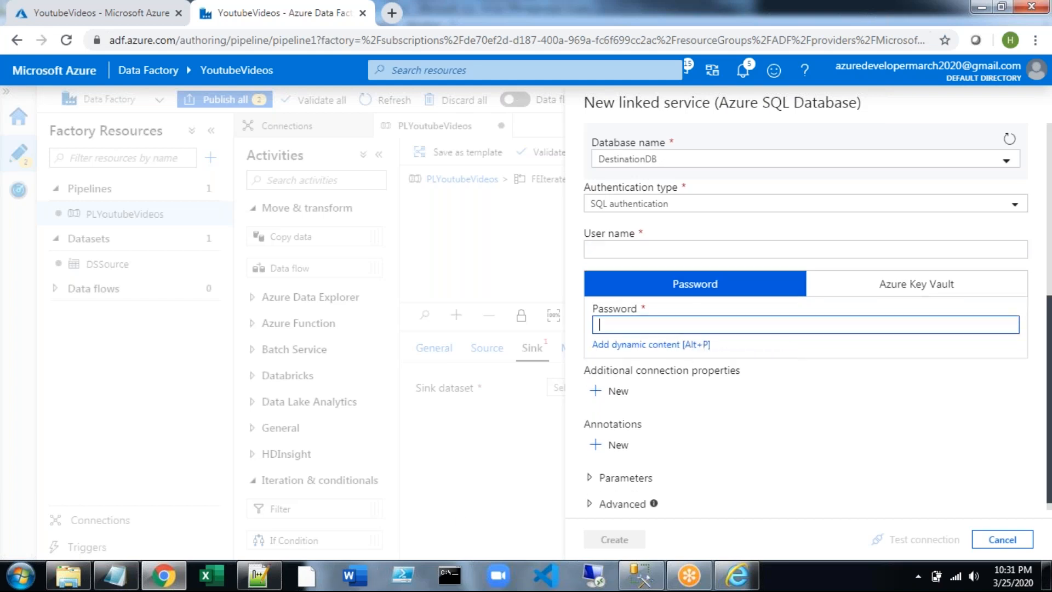
{"action": "key", "text": "ctrl+v"}
{"action": "left_click", "coordinate": [640, 254]}
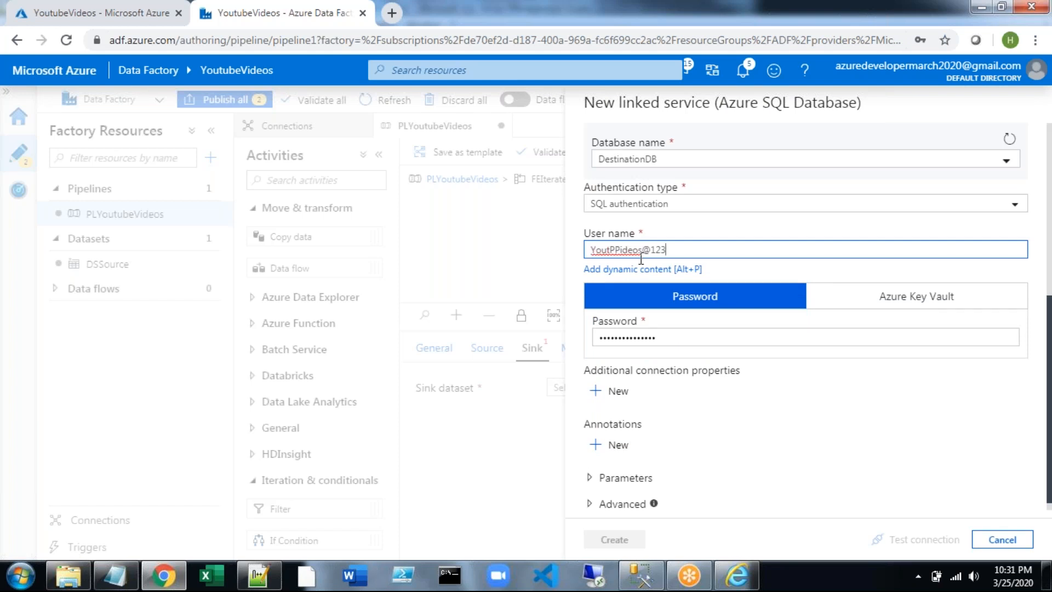
{"action": "left_click", "coordinate": [259, 576]}
{"action": "double_click", "coordinate": [91, 79]}
{"action": "key", "text": "ctrl+c"}
{"action": "key", "text": "alt+Tab"}
{"action": "key", "text": "ctrl+a"}
{"action": "key", "text": "ctrl+v"}
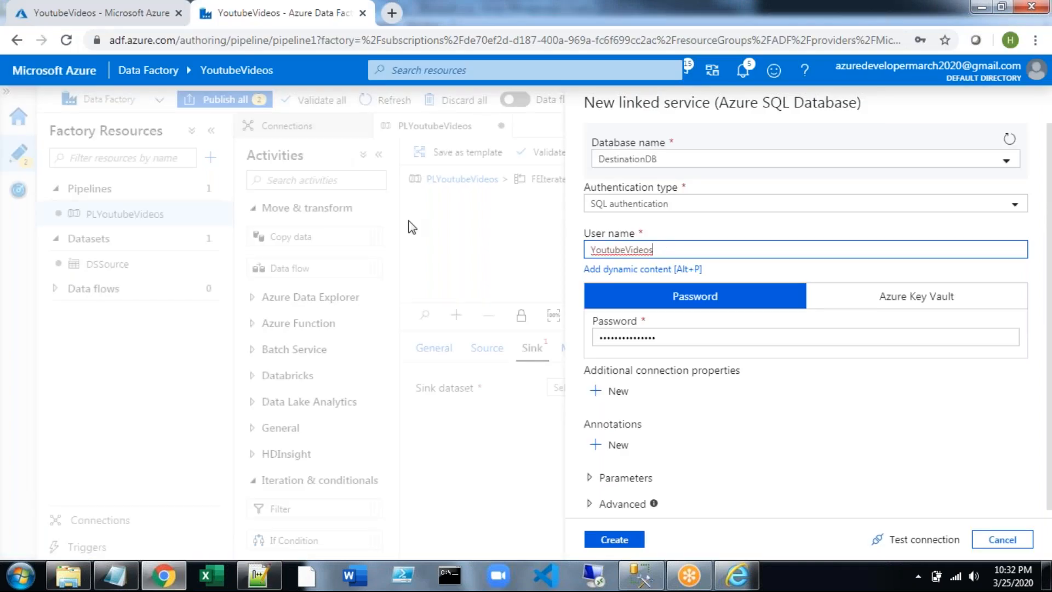
{"action": "left_click", "coordinate": [931, 543]}
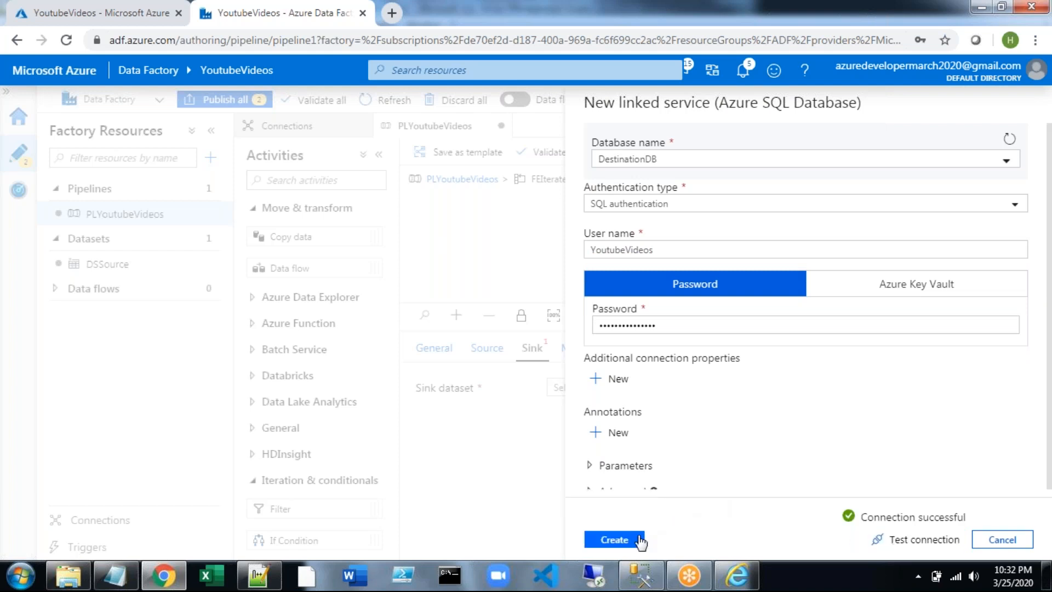
{"action": "left_click", "coordinate": [629, 541]}
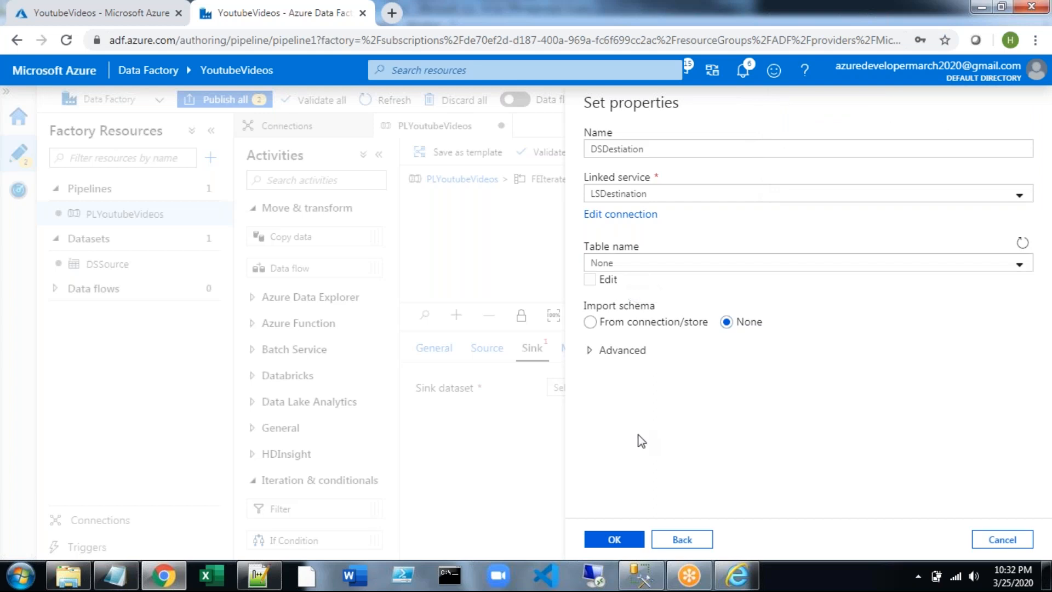
Confirm the DSDestiation dataset on LSDestination, leaving Table name as None.
{"action": "left_click", "coordinate": [614, 541]}
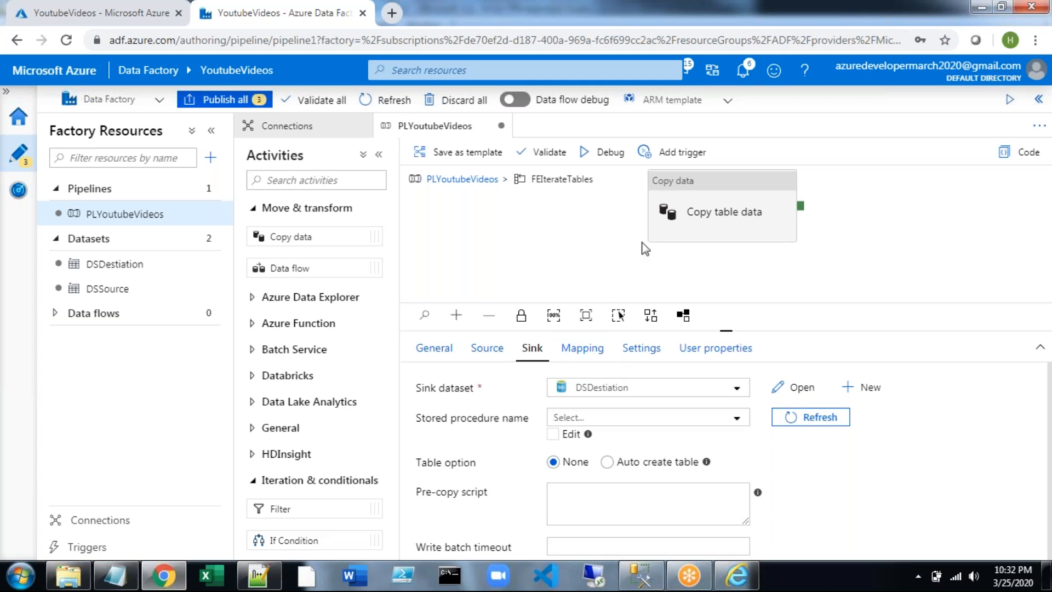
Attempt Import schemas on the Mapping tab, review the failure details, then open DSSource.
{"action": "left_click", "coordinate": [581, 353]}
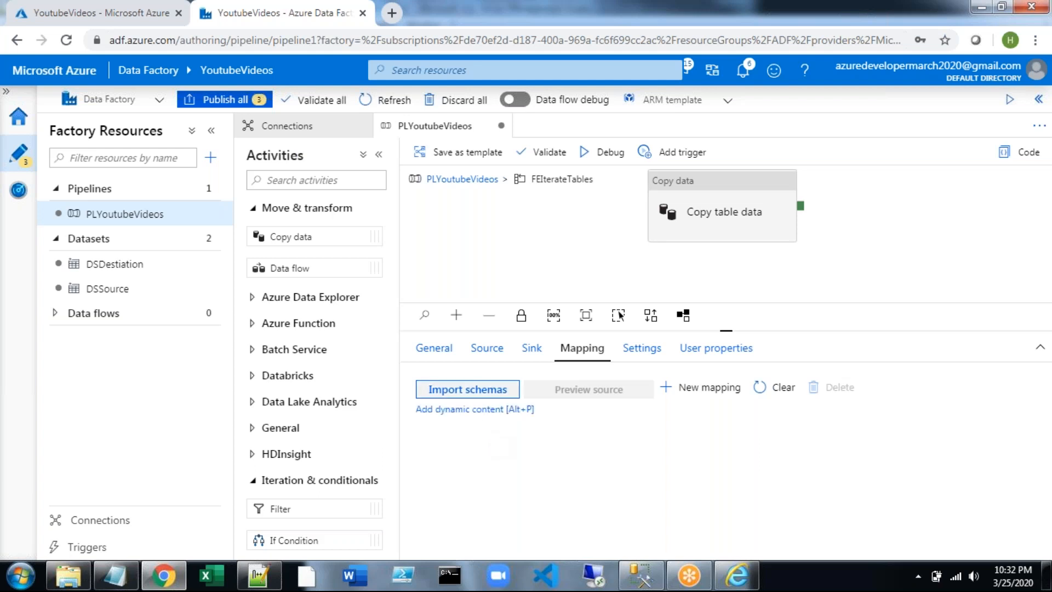
{"action": "left_click", "coordinate": [485, 390]}
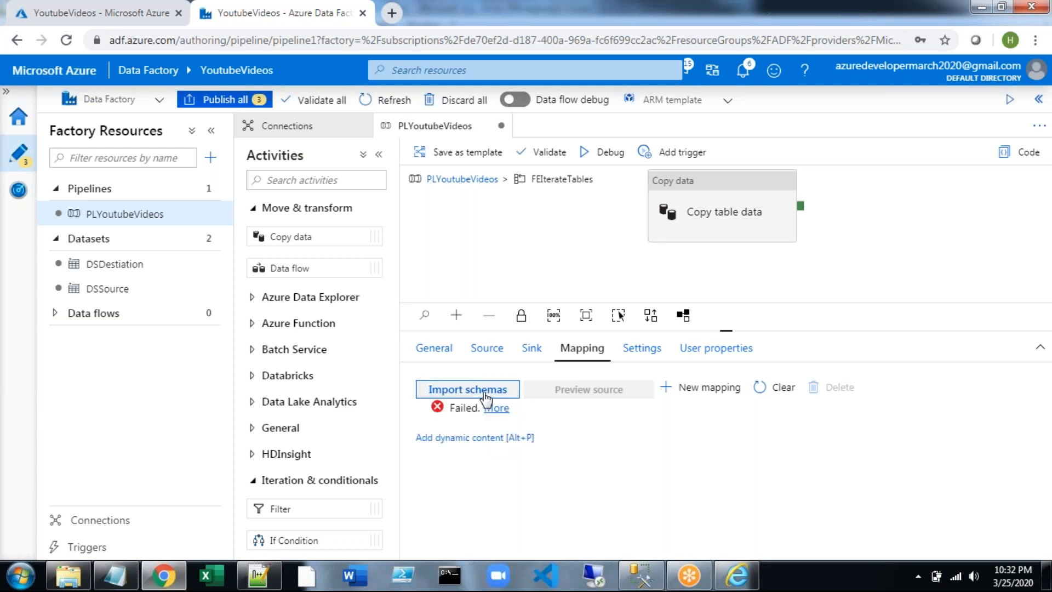
{"action": "left_click", "coordinate": [496, 408]}
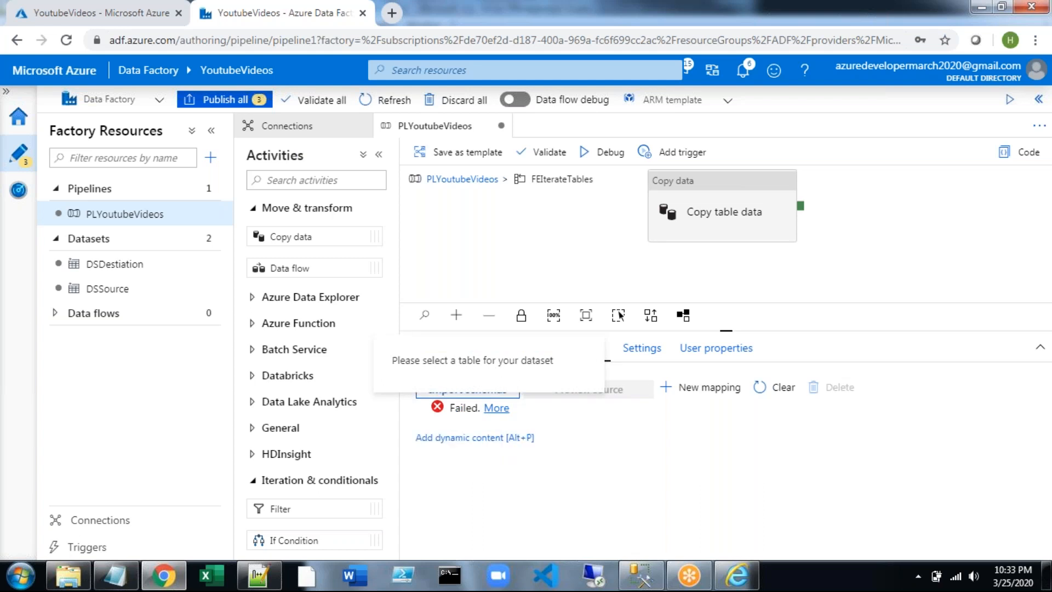
{"action": "left_click", "coordinate": [515, 434]}
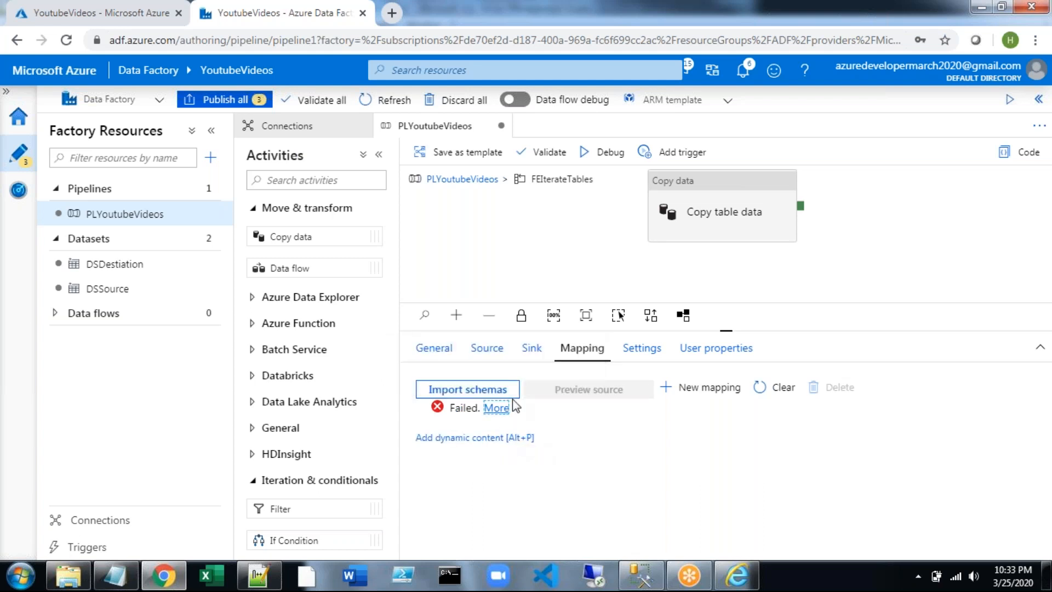
{"action": "left_click", "coordinate": [536, 355]}
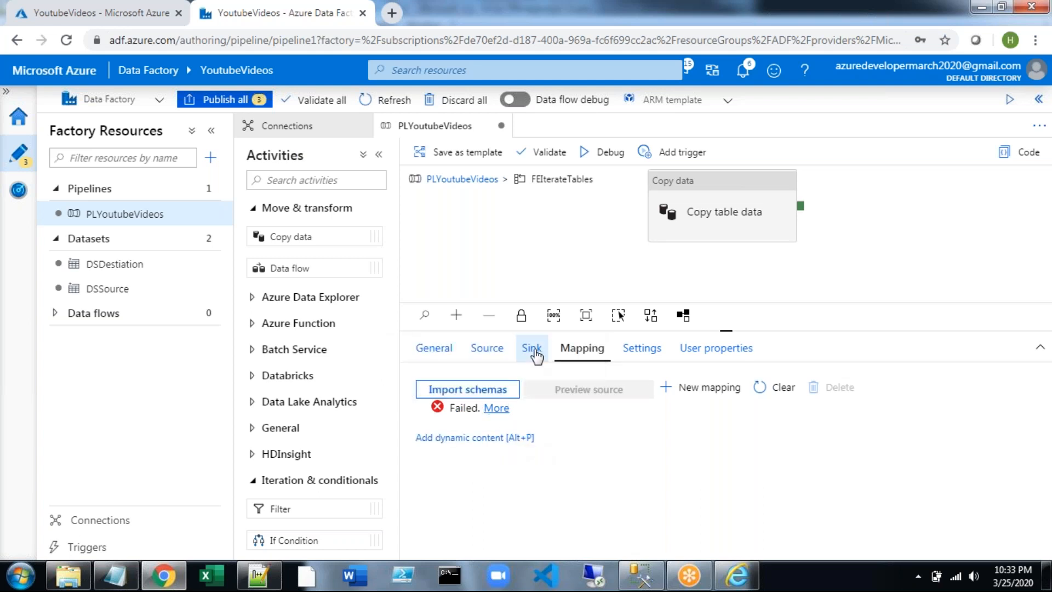
{"action": "left_click", "coordinate": [492, 353]}
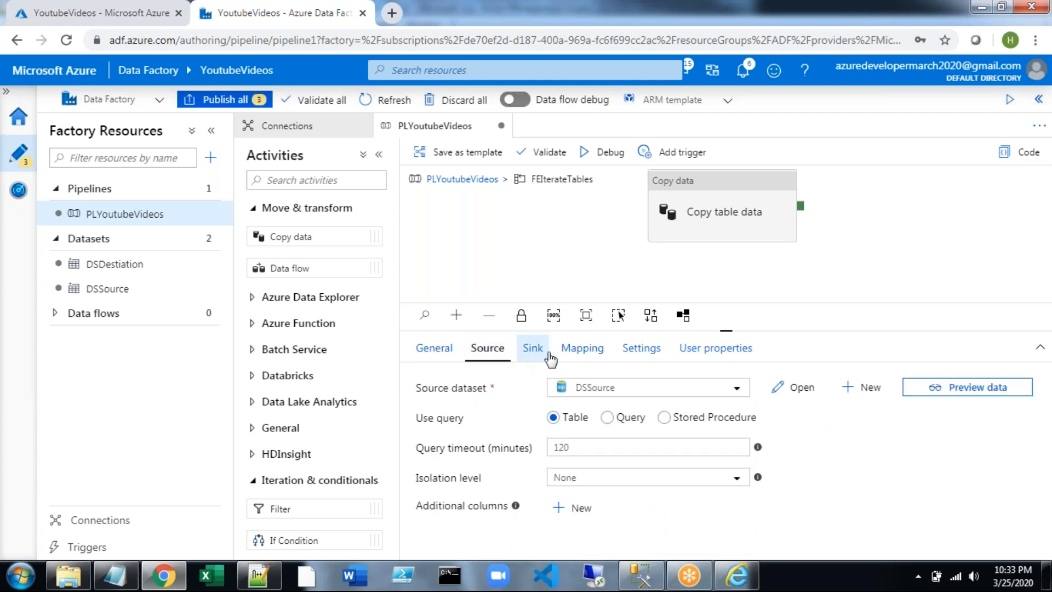
{"action": "left_click", "coordinate": [581, 359]}
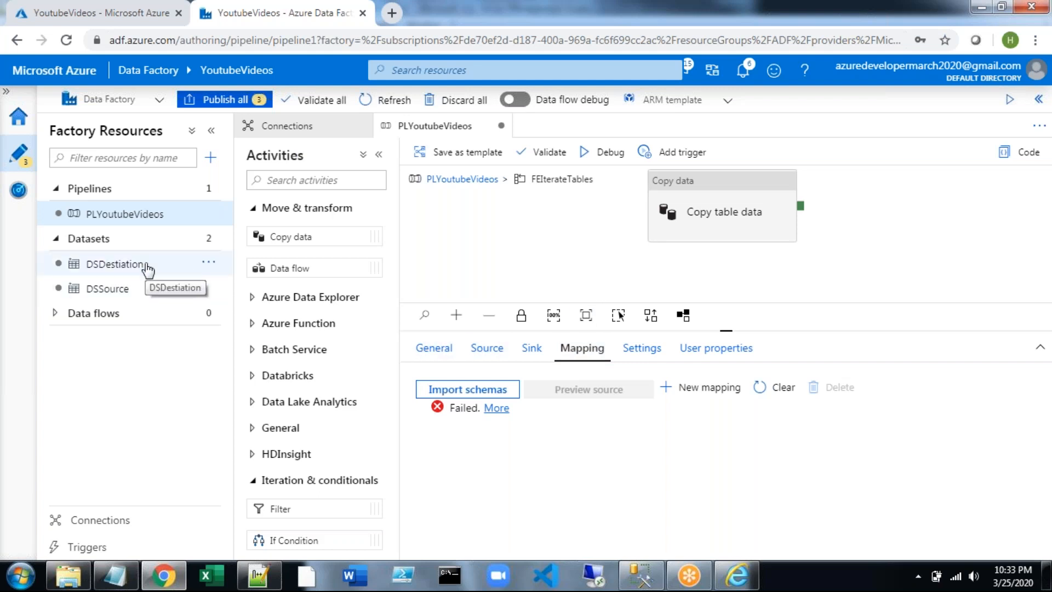
{"action": "left_click", "coordinate": [129, 298]}
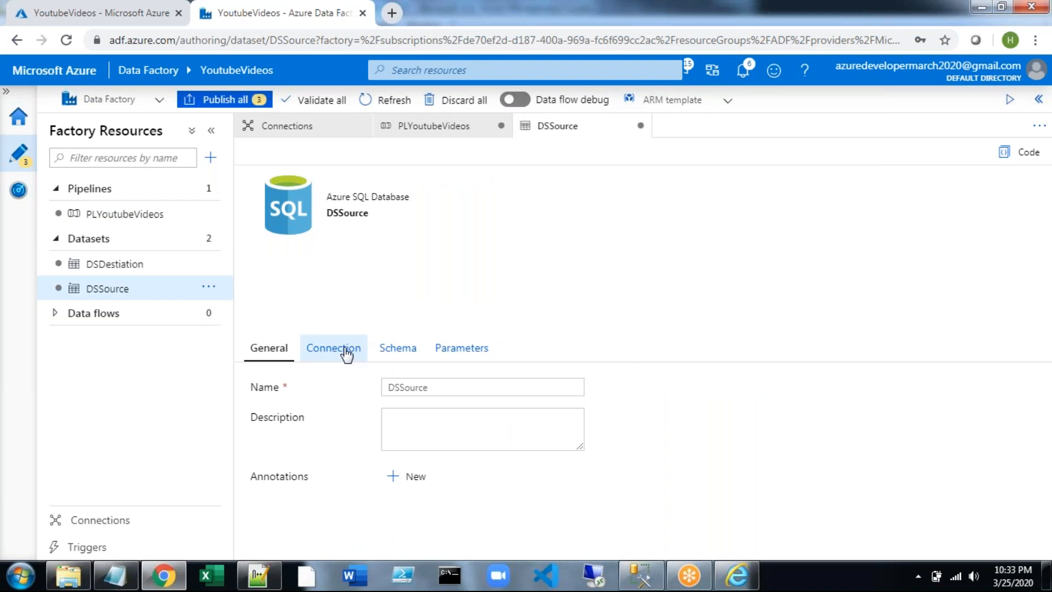
Enable manual table entry in DSSource's connection settings and enter schema dbo.
{"action": "left_click", "coordinate": [346, 355]}
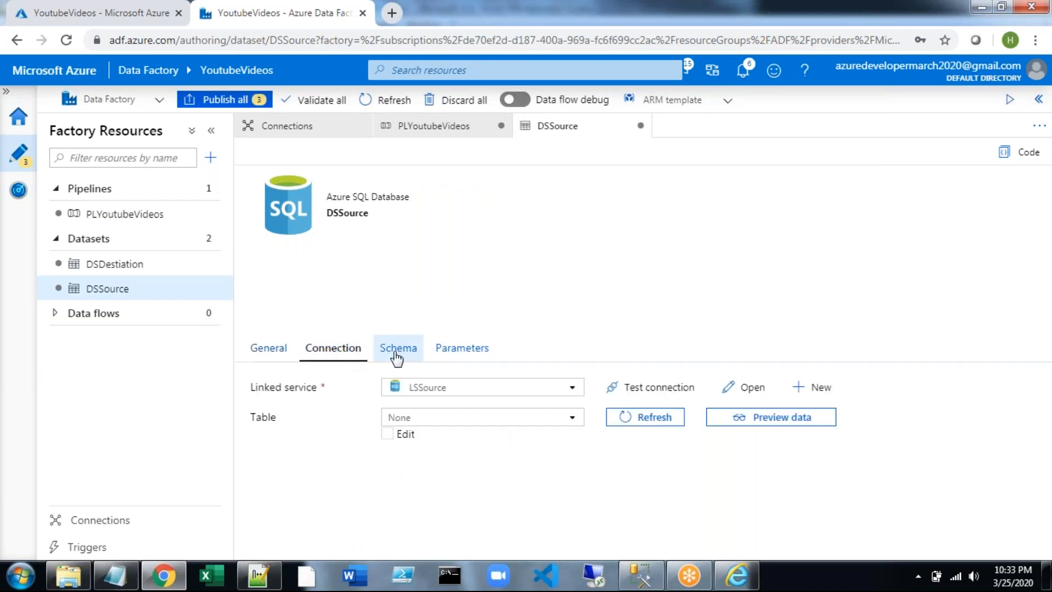
{"action": "left_click", "coordinate": [398, 353]}
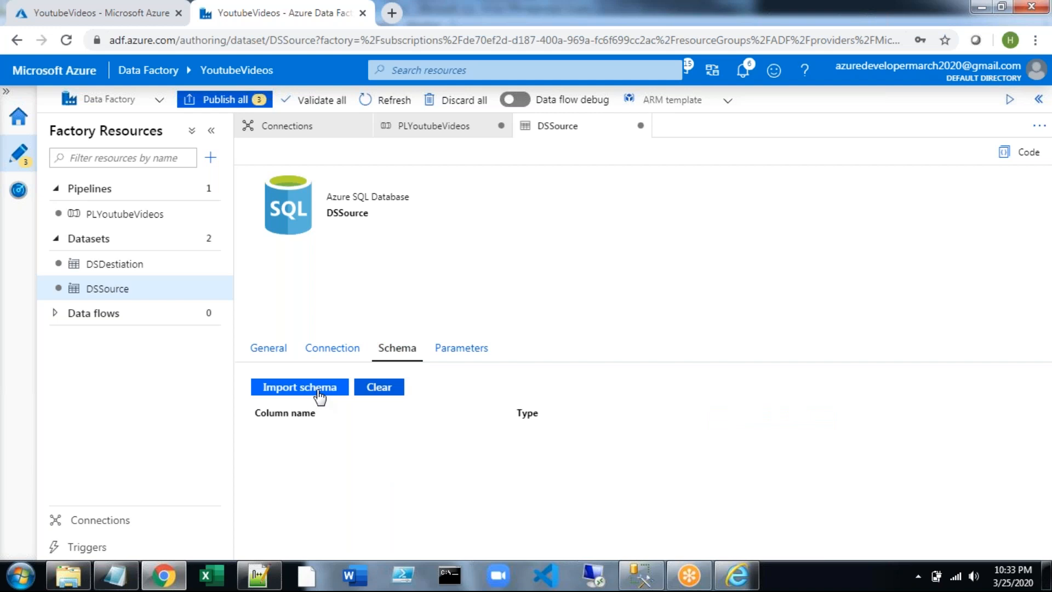
{"action": "left_click", "coordinate": [343, 355]}
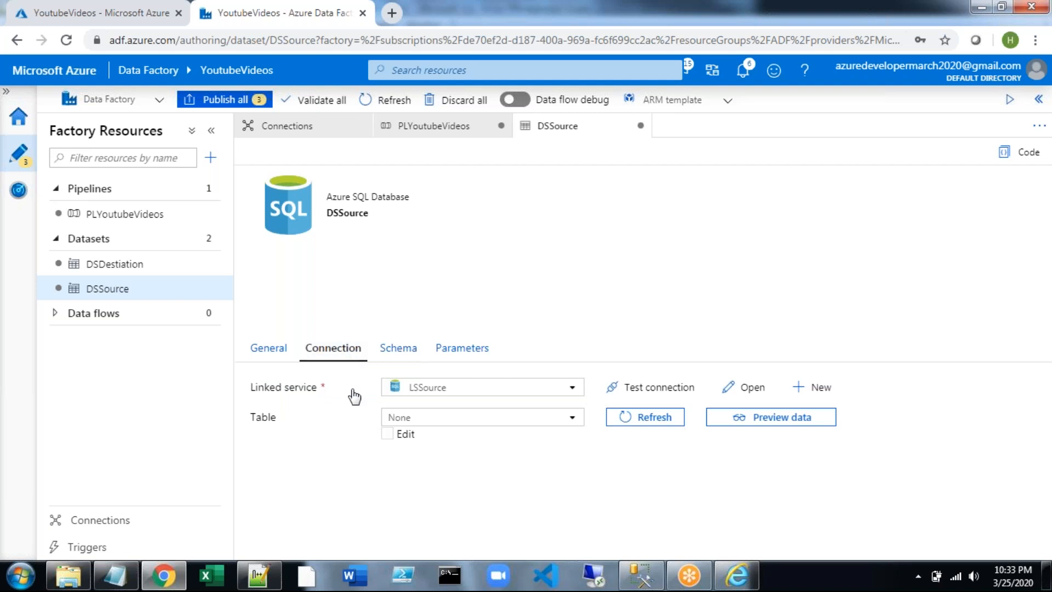
{"action": "left_click", "coordinate": [387, 434]}
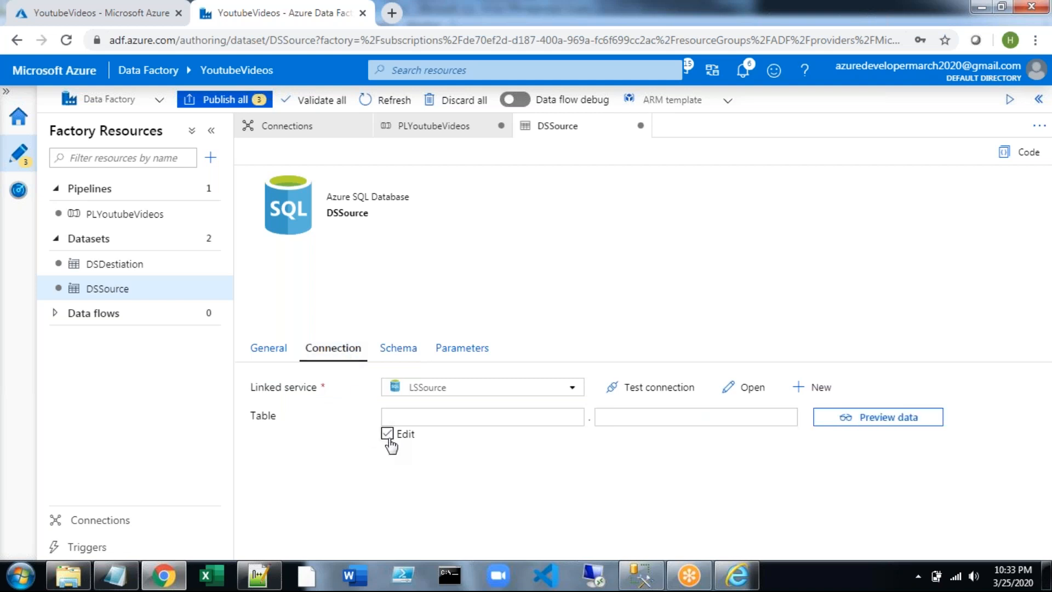
{"action": "left_click", "coordinate": [465, 418]}
{"action": "type", "text": "dbo."}
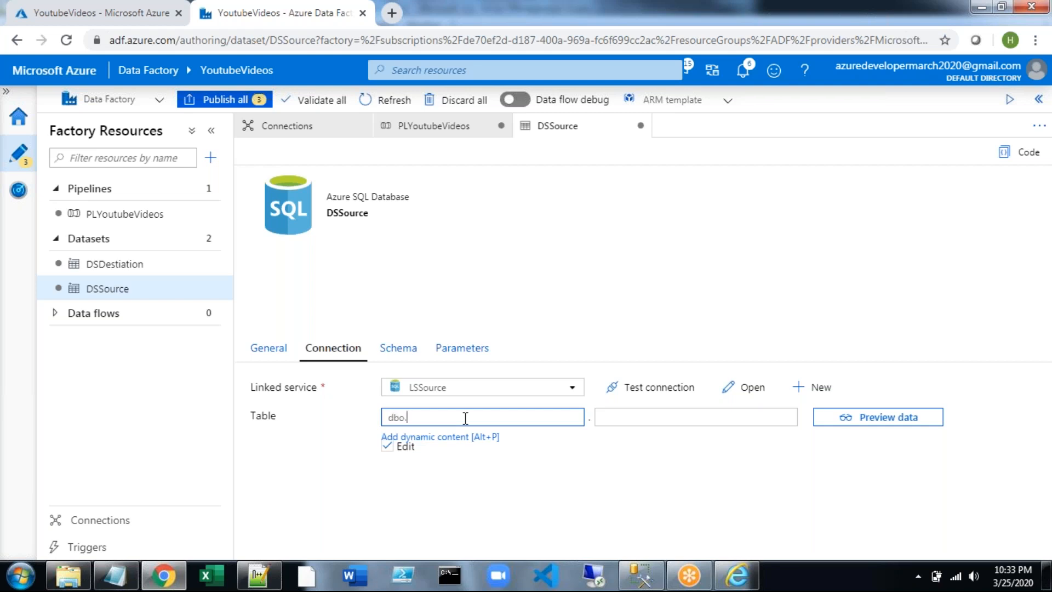
{"action": "left_click", "coordinate": [619, 414]}
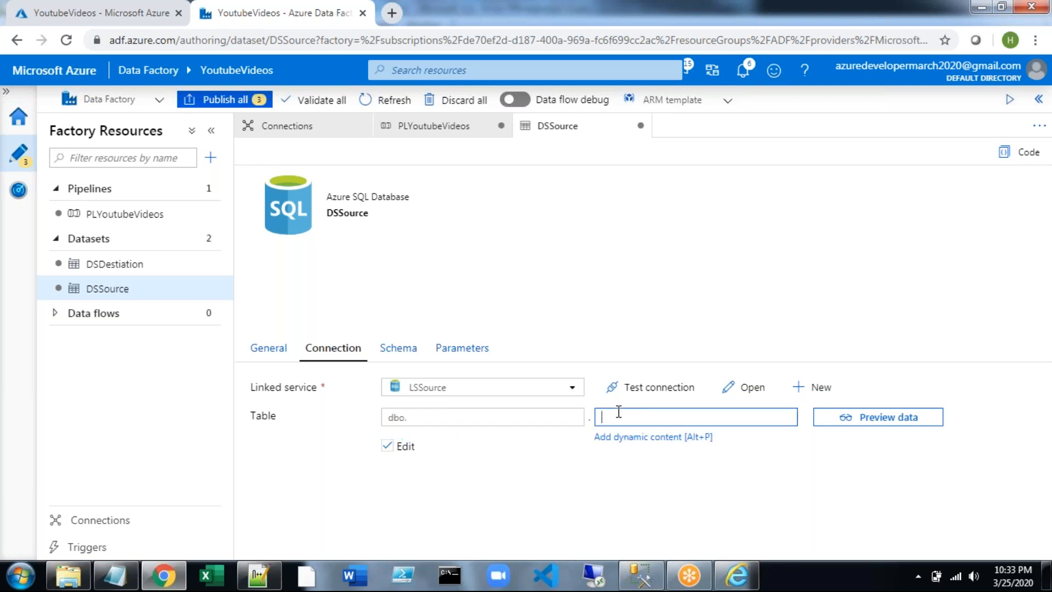
{"action": "left_click", "coordinate": [626, 439]}
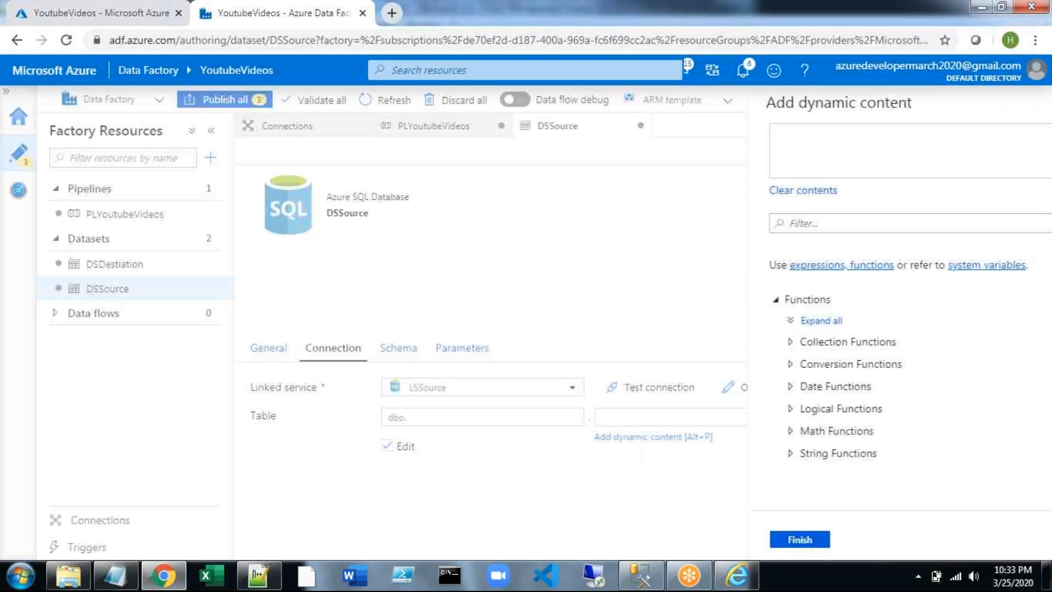
{"action": "type", "text": "W"}
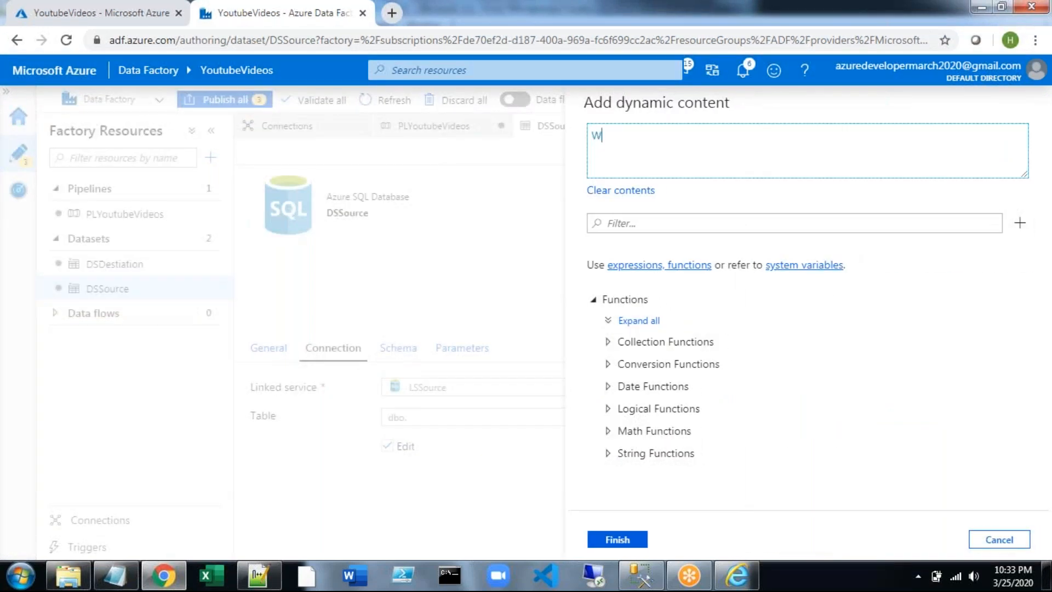
{"action": "key", "text": "BackSpace"}
{"action": "type", "text": "@Item()"}
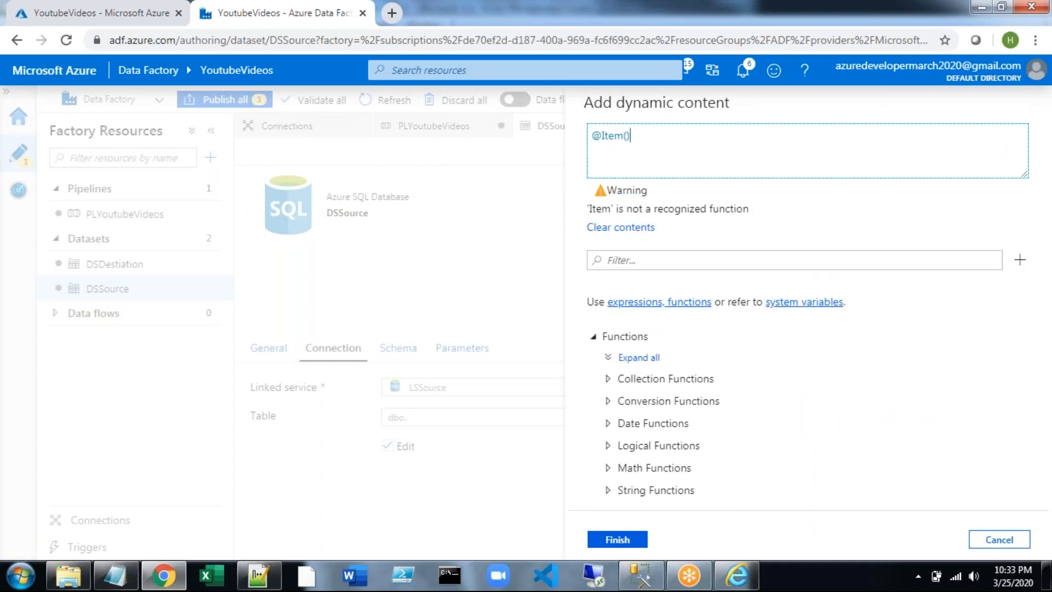
{"action": "left_click", "coordinate": [603, 136]}
{"action": "left_click", "coordinate": [619, 540]}
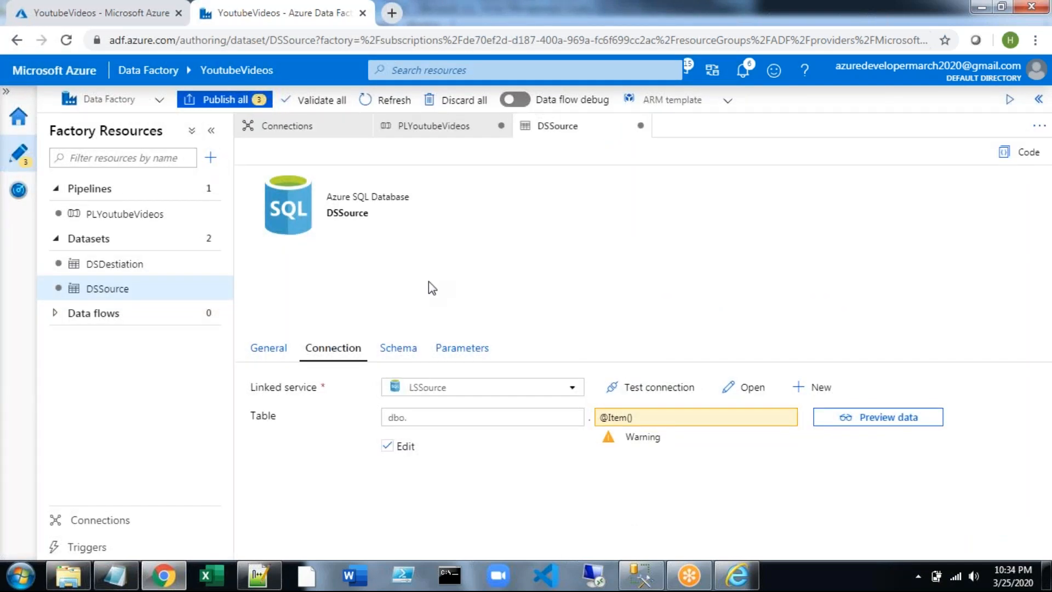
{"action": "left_click", "coordinate": [141, 263]}
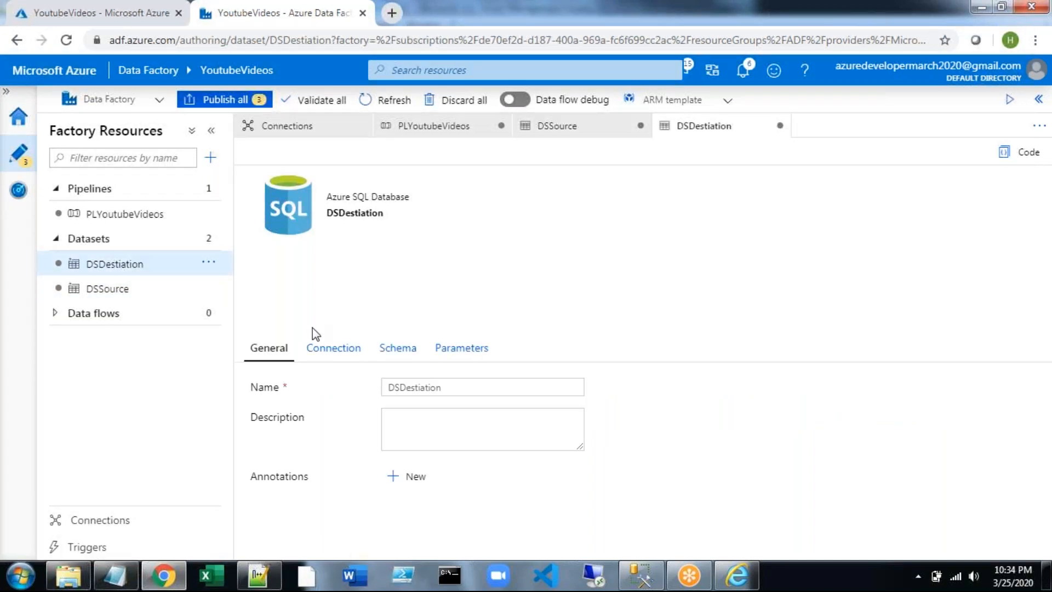
{"action": "left_click", "coordinate": [322, 355]}
{"action": "left_click", "coordinate": [388, 435]}
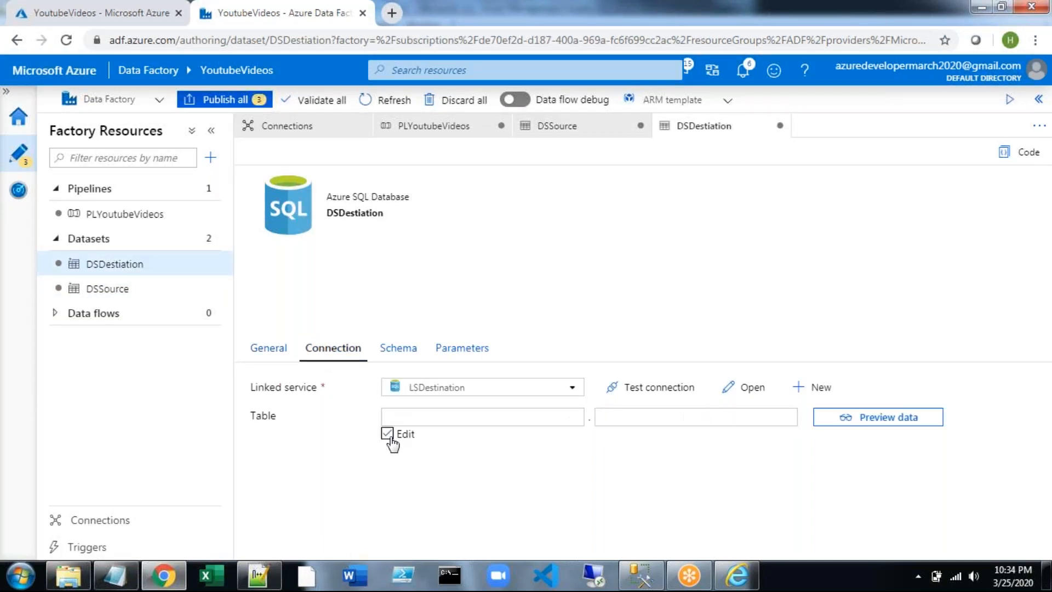
{"action": "left_click", "coordinate": [420, 417]}
{"action": "type", "text": "dbo."}
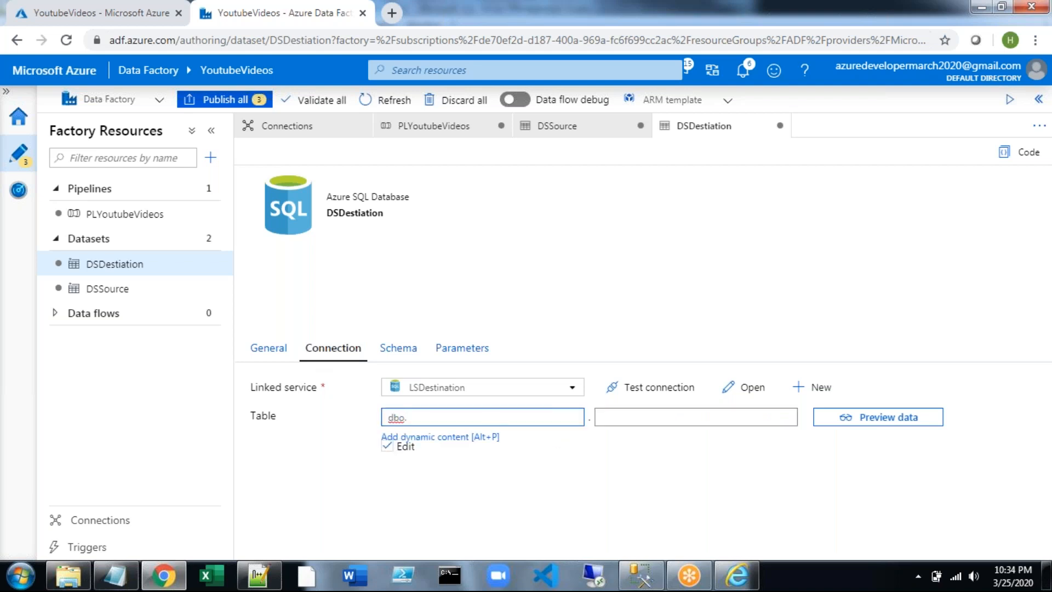
{"action": "left_click", "coordinate": [608, 419]}
{"action": "left_click", "coordinate": [616, 441]}
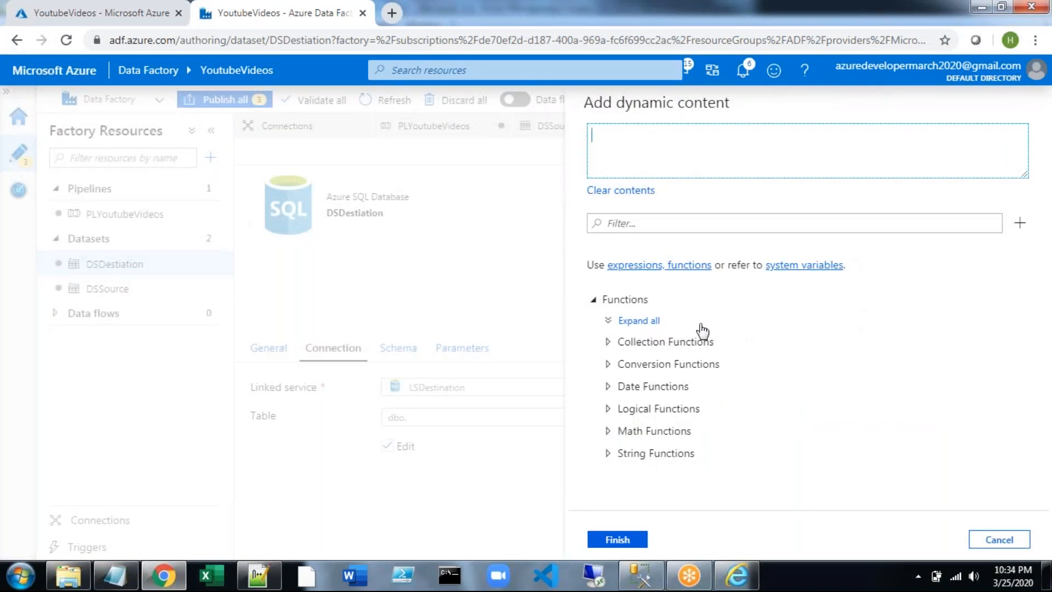
{"action": "type", "text": "@Item()"}
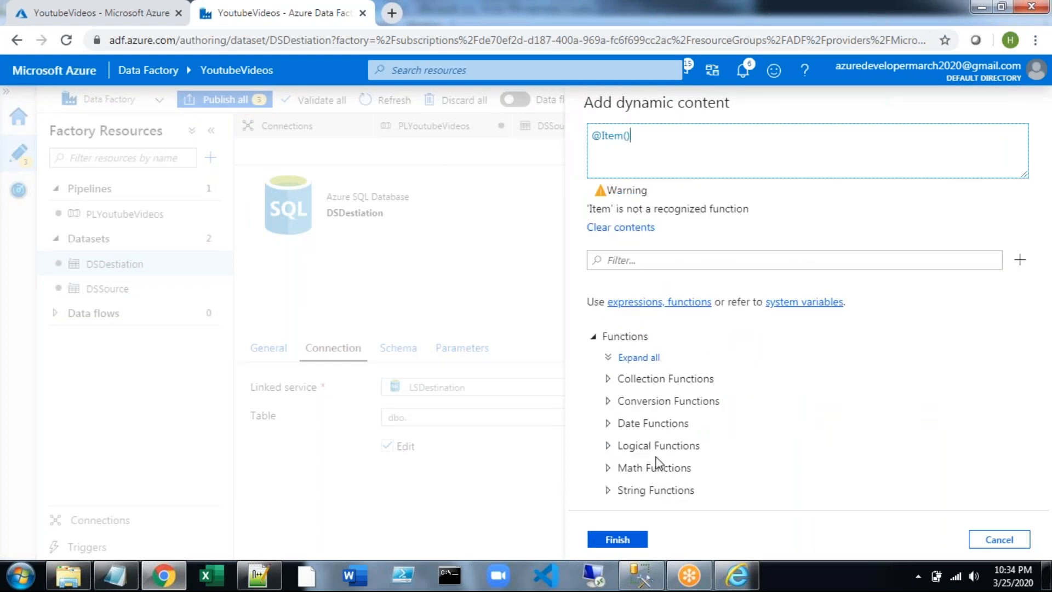
{"action": "left_click", "coordinate": [618, 542]}
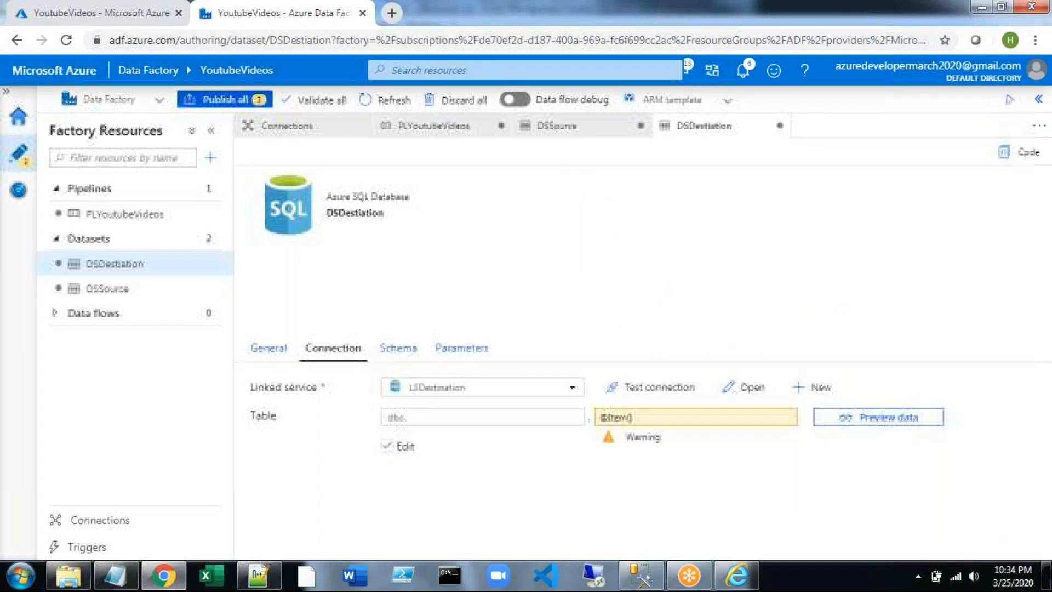
{"action": "left_click", "coordinate": [261, 102]}
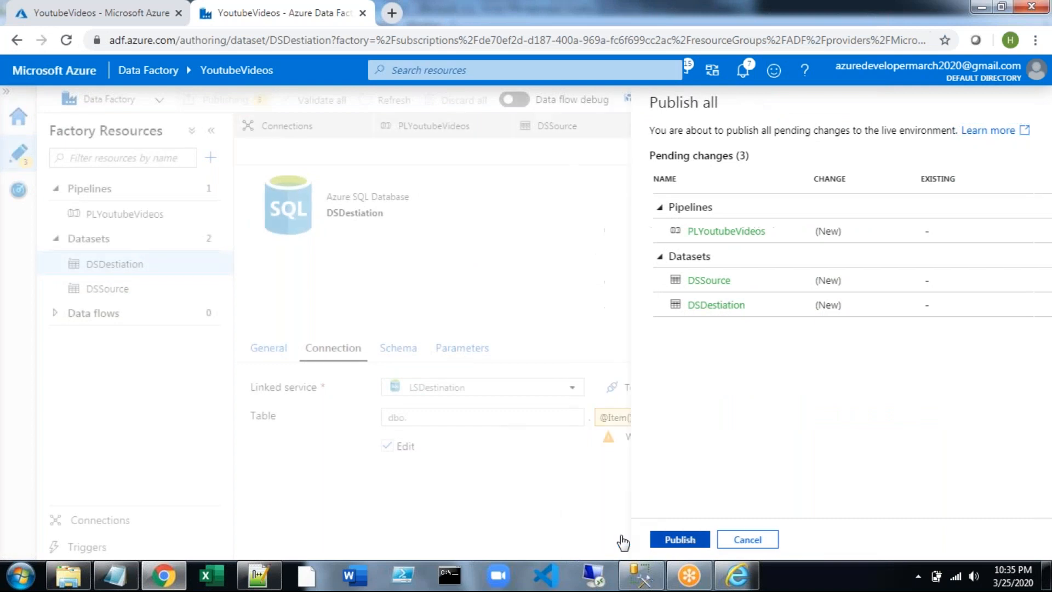
Publish the PLYoutubeVideos, DSSource and DSDestiation changes.
{"action": "left_click", "coordinate": [613, 540]}
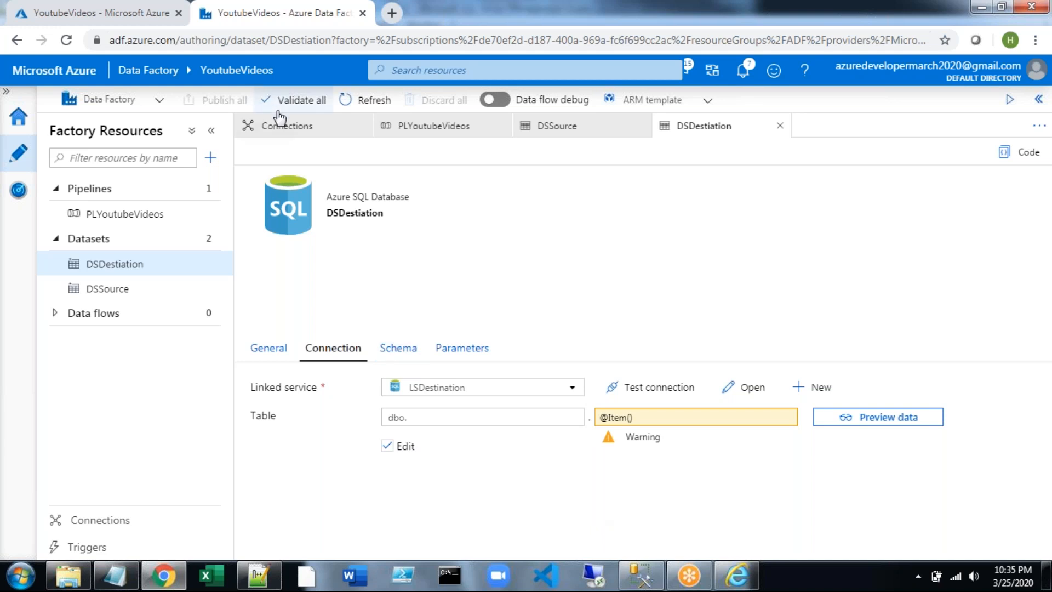
Trigger an immediate PLYoutubeVideos run with Tables set to Table1, Table2 and Table3.
{"action": "left_click", "coordinate": [390, 132]}
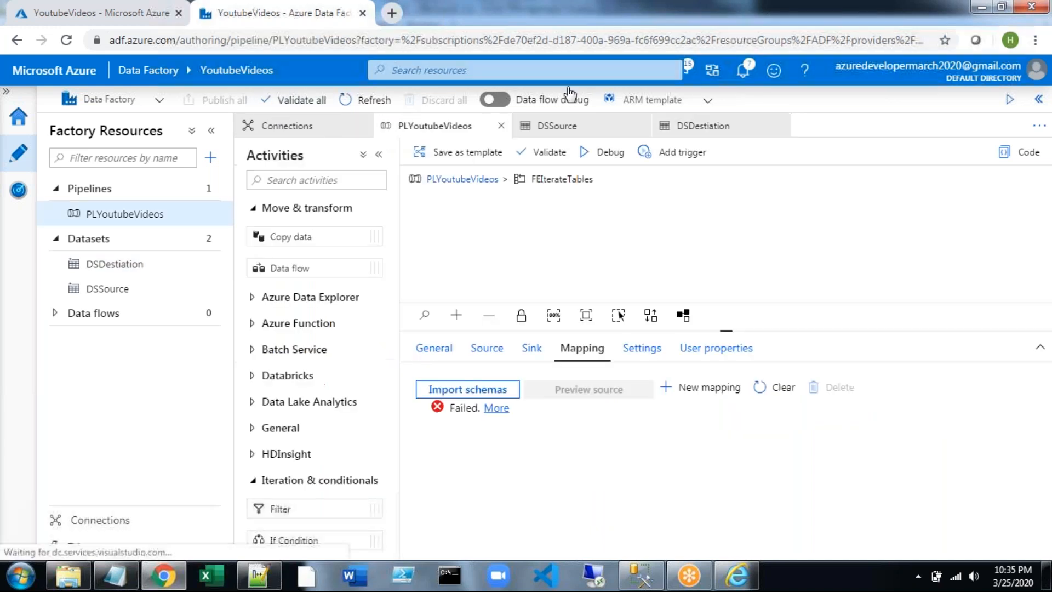
{"action": "left_click", "coordinate": [675, 151]}
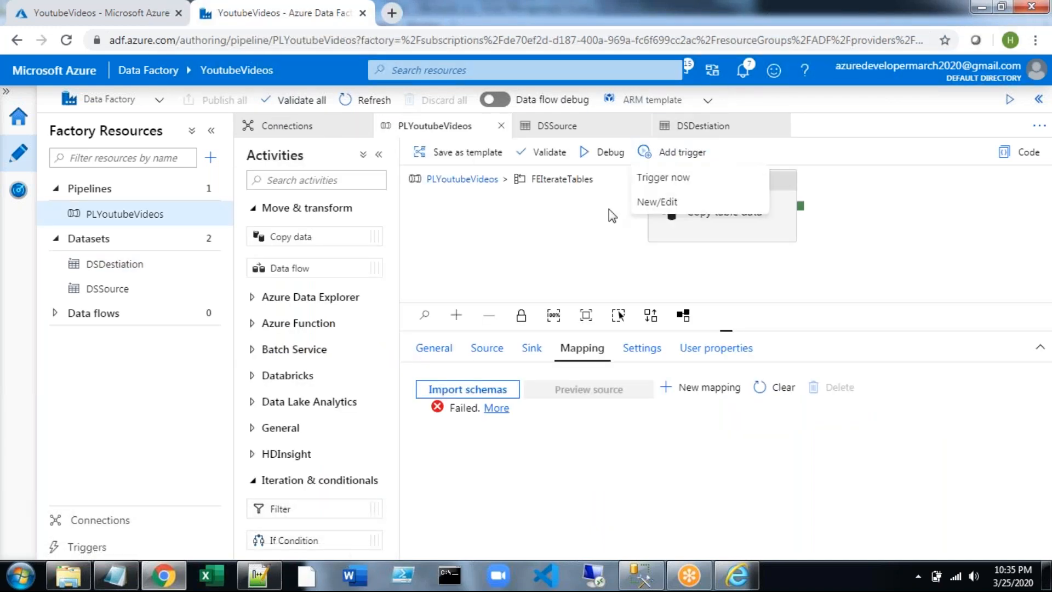
{"action": "left_click", "coordinate": [670, 152]}
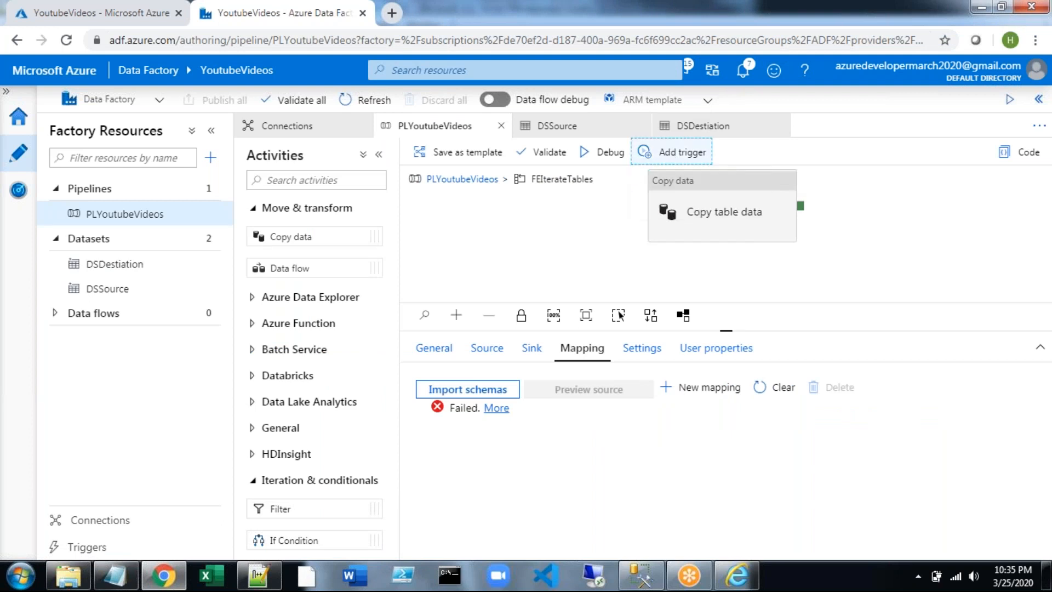
{"action": "left_click", "coordinate": [684, 159]}
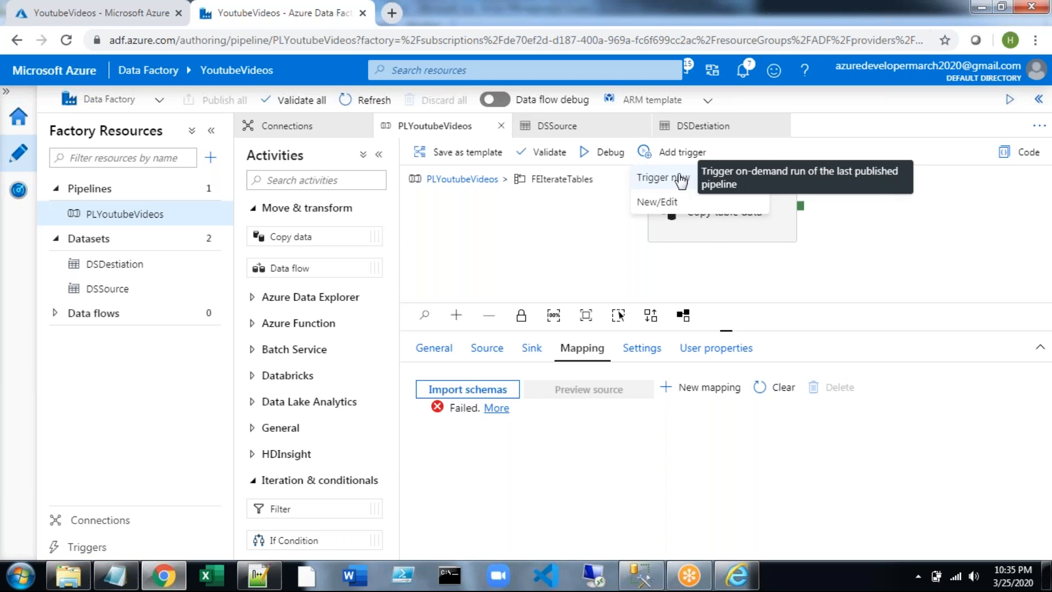
{"action": "left_click", "coordinate": [674, 178]}
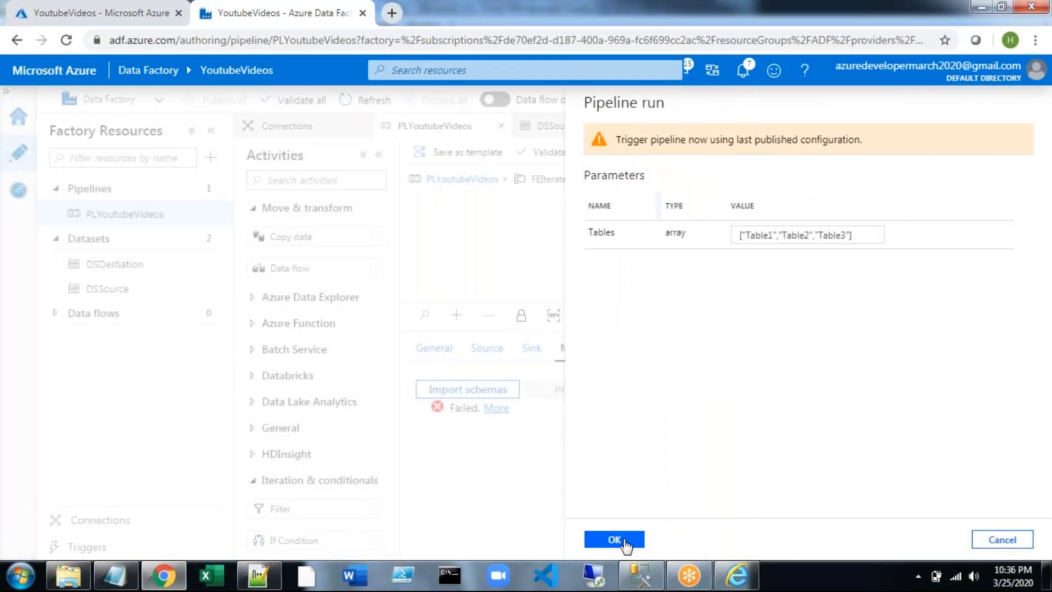
{"action": "left_click", "coordinate": [624, 542]}
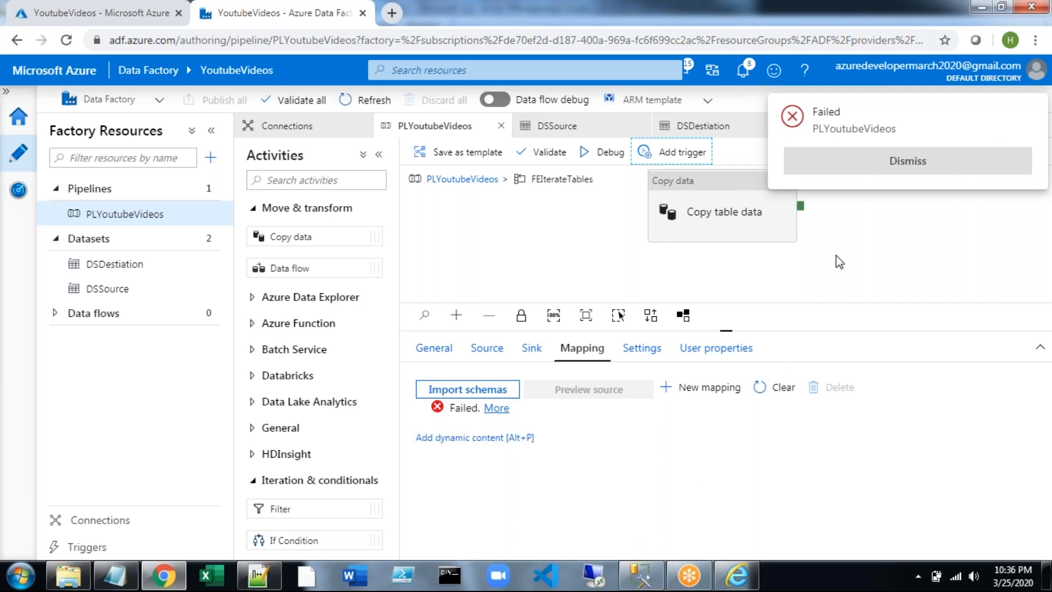
Dismiss the failure toast and read the failed run's error in the notifications list.
{"action": "left_click", "coordinate": [875, 169]}
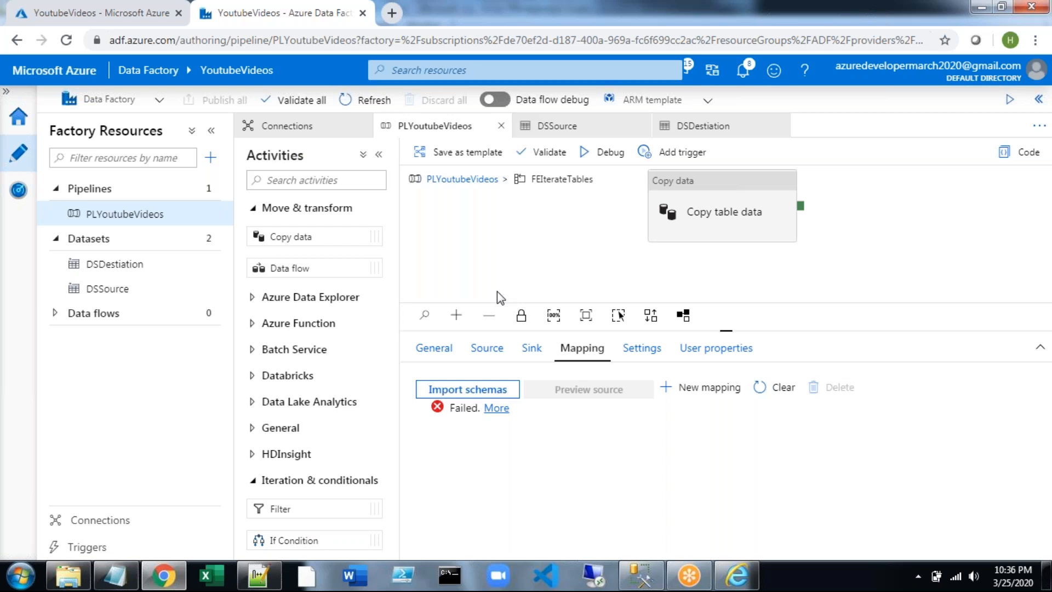
{"action": "left_click", "coordinate": [742, 77]}
{"action": "left_click", "coordinate": [625, 220]}
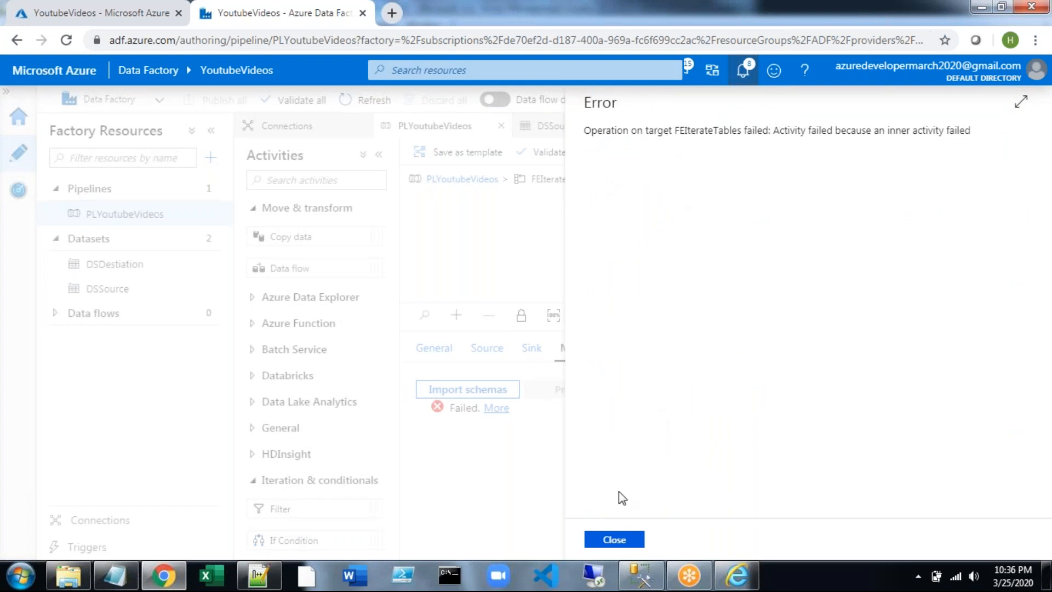
{"action": "left_click", "coordinate": [612, 540]}
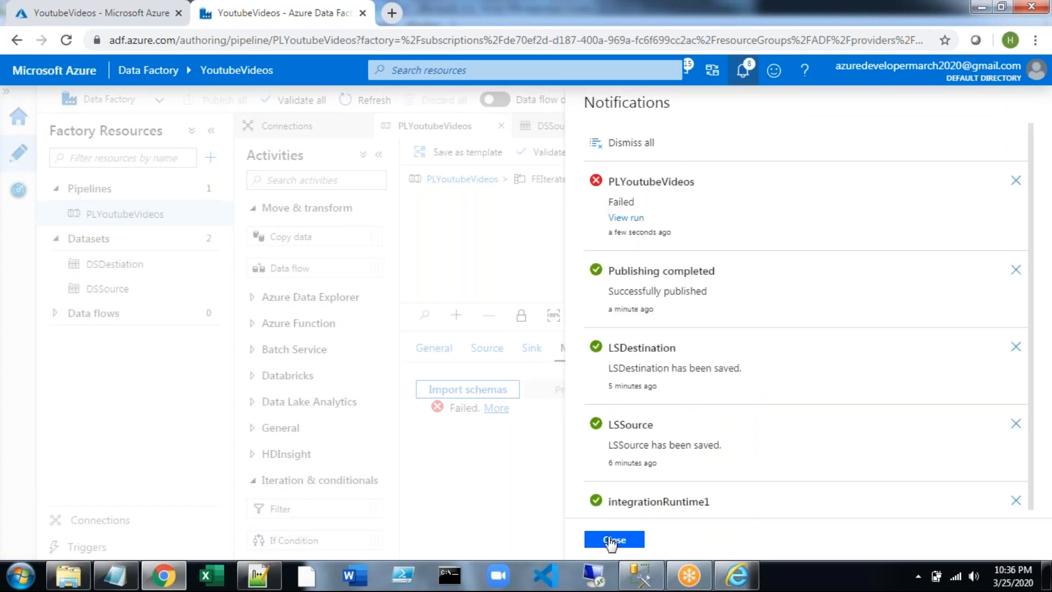
{"action": "left_click", "coordinate": [612, 540]}
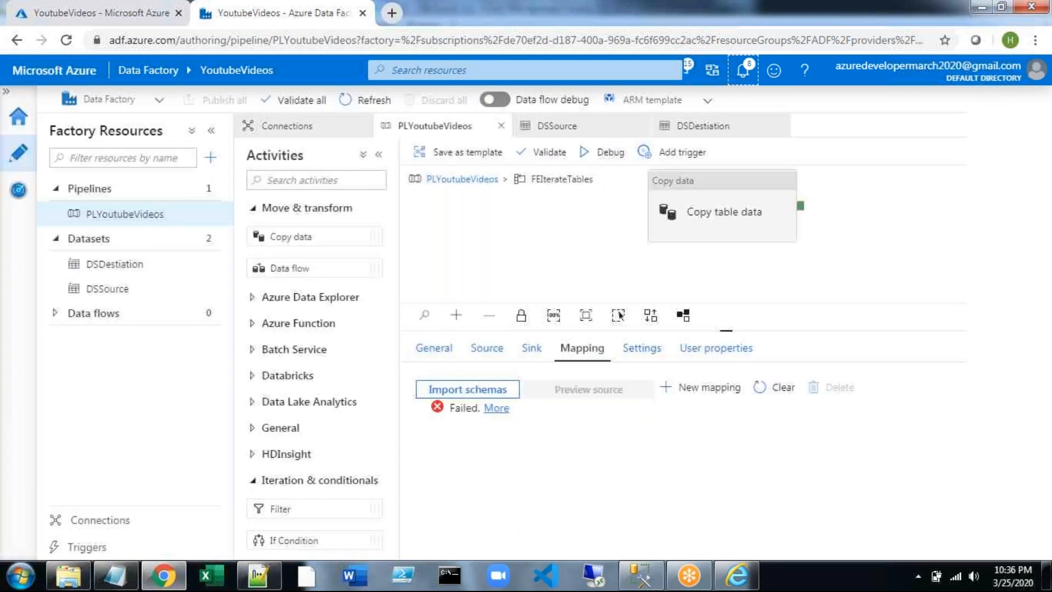
In Monitor > Pipeline runs, view the failed run's error and open its activity runs.
{"action": "left_click", "coordinate": [18, 191]}
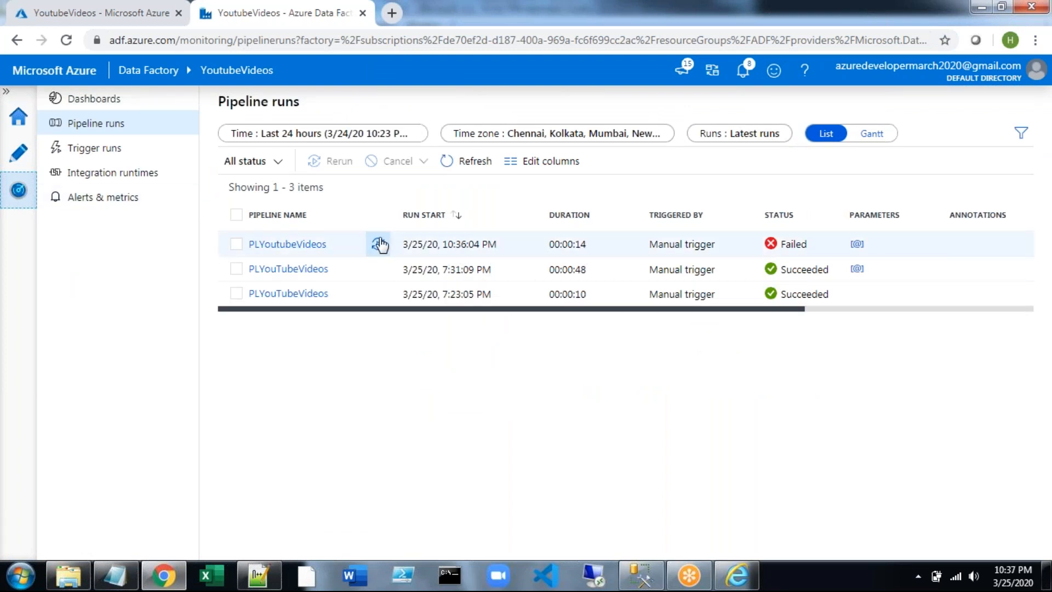
{"action": "left_click", "coordinate": [862, 308]}
{"action": "left_click", "coordinate": [740, 248]}
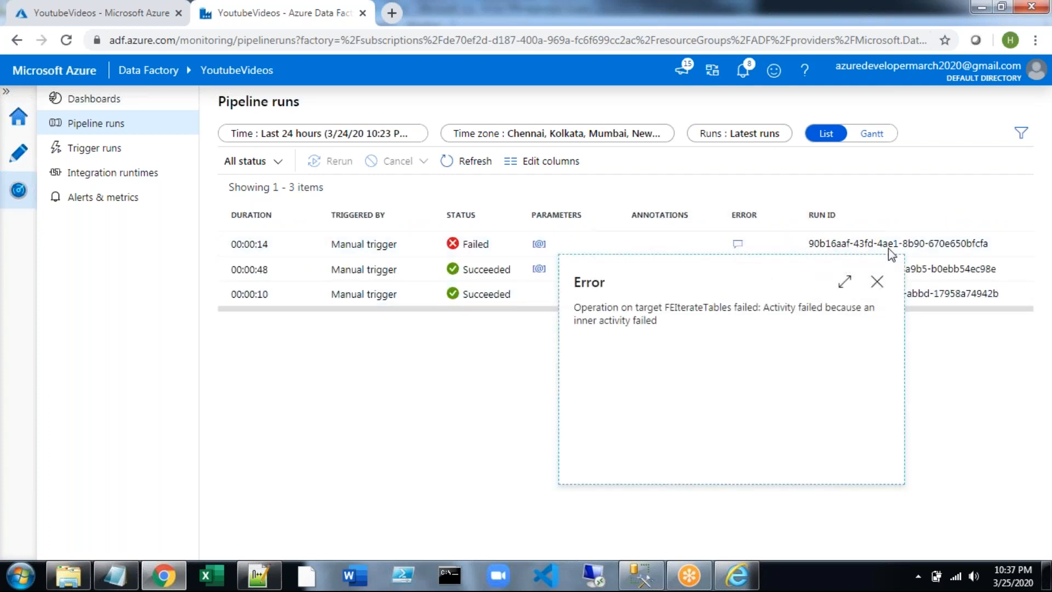
{"action": "left_click", "coordinate": [876, 281]}
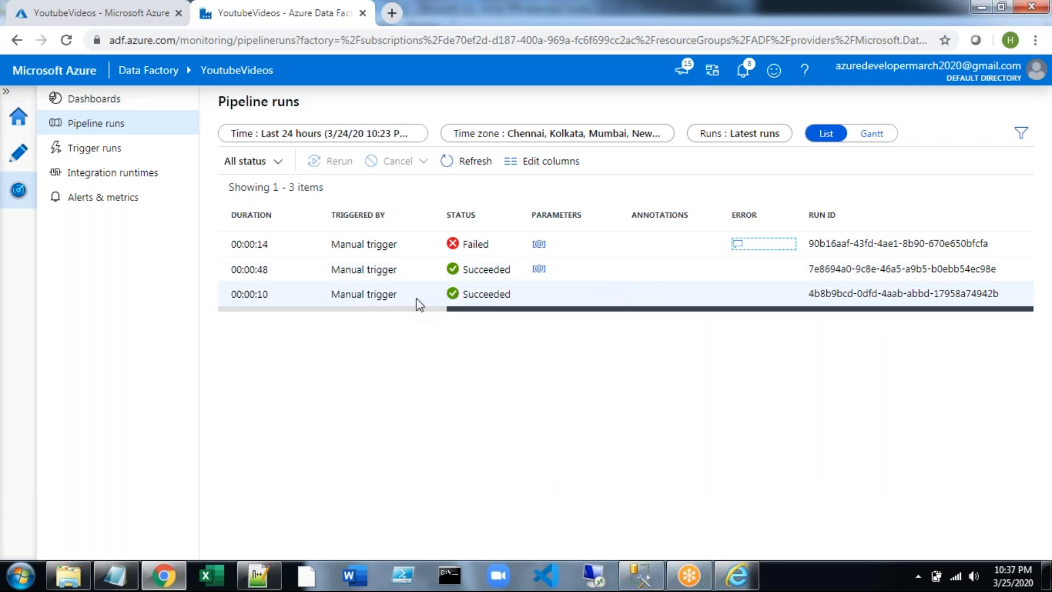
{"action": "left_click", "coordinate": [332, 310]}
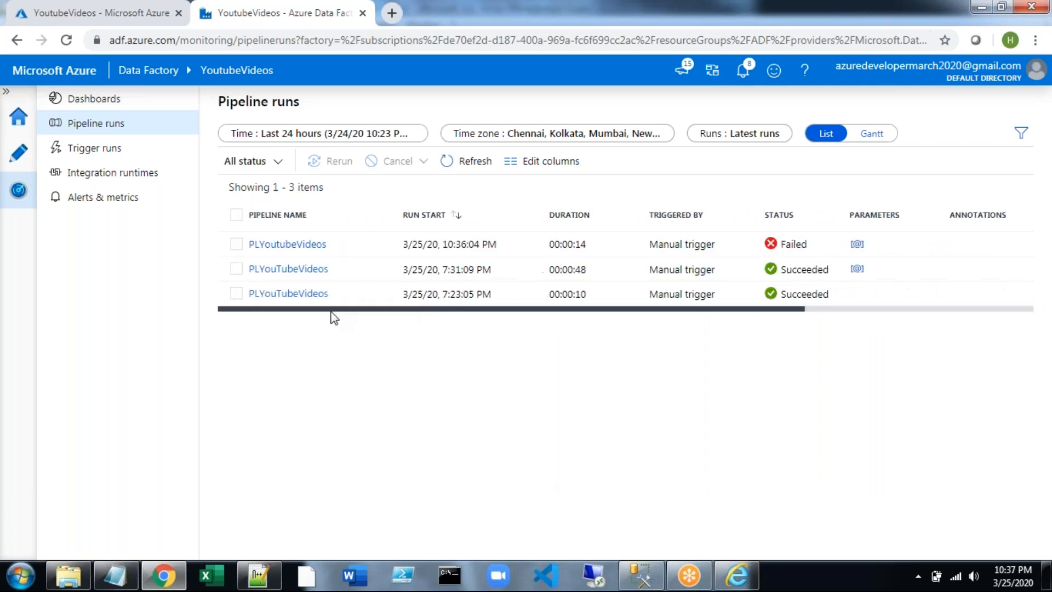
{"action": "left_click", "coordinate": [287, 244]}
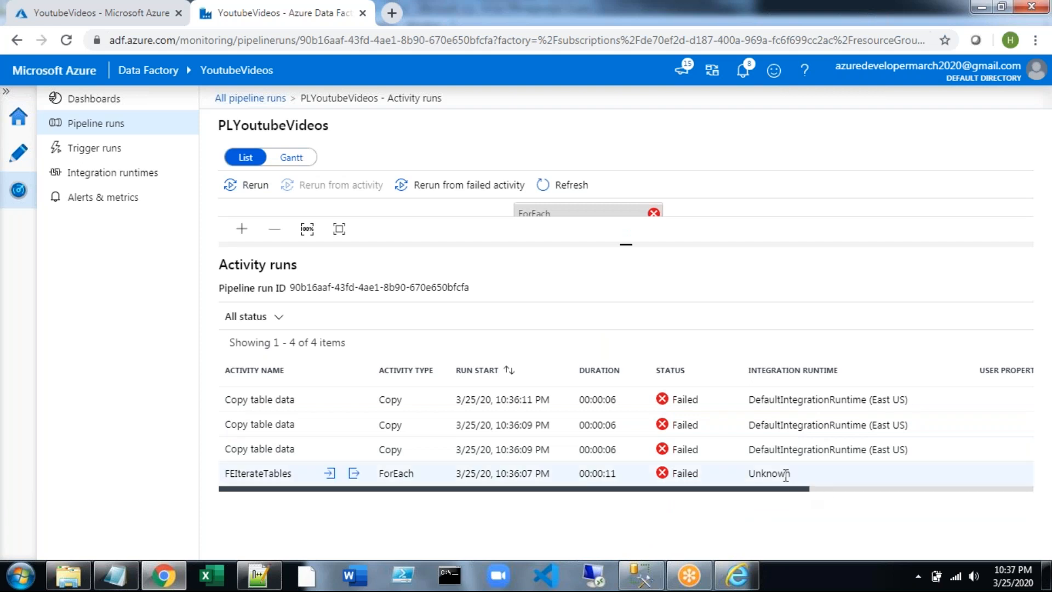
Read a failed copy activity's error, invalid object name dbo..Table3, then return to authoring.
{"action": "double_click", "coordinate": [755, 484]}
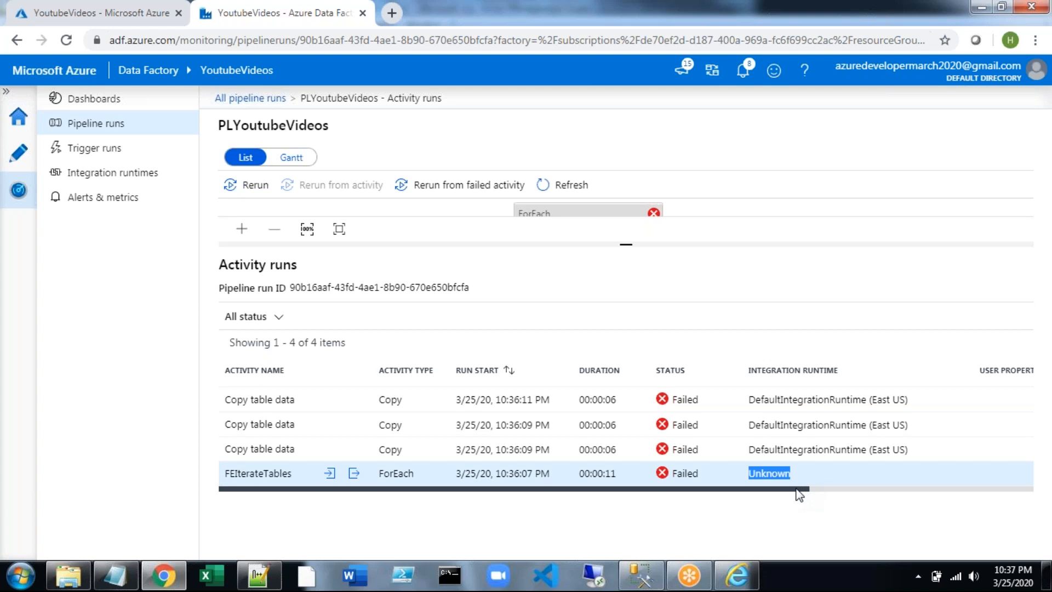
{"action": "left_click", "coordinate": [985, 489]}
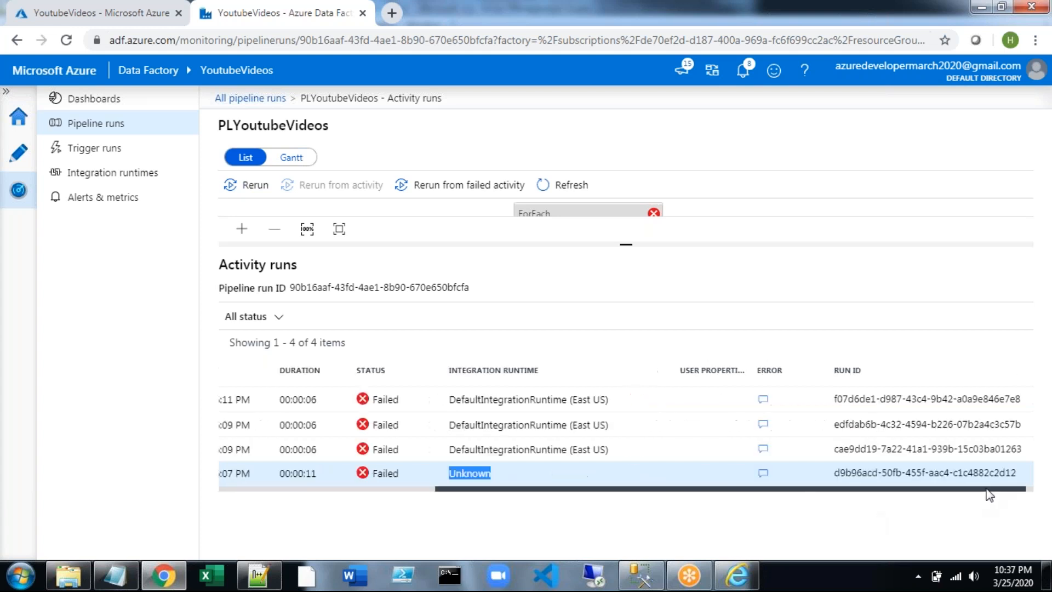
{"action": "left_click", "coordinate": [753, 399]}
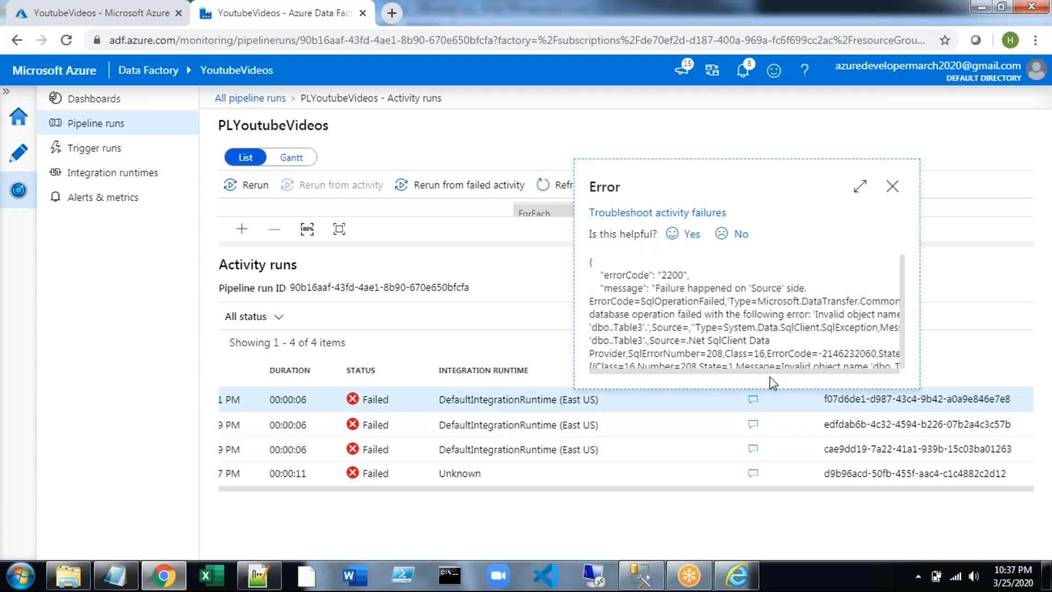
{"action": "mouse_move", "coordinate": [773, 371]}
{"action": "left_mouse_down"}
{"action": "mouse_move", "coordinate": [867, 376]}
{"action": "mouse_move", "coordinate": [754, 376]}
{"action": "left_mouse_up"}
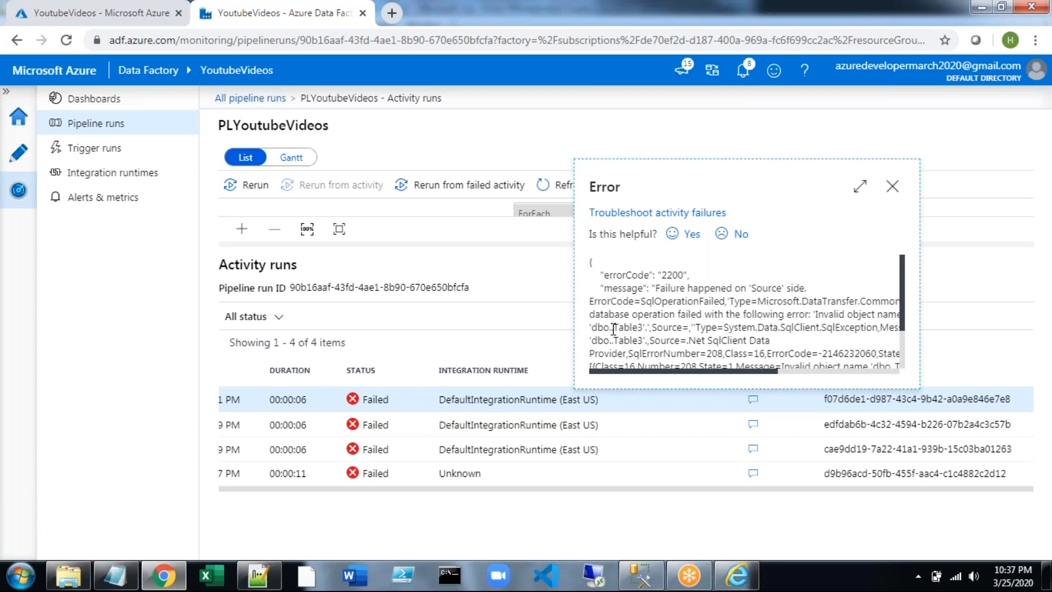
{"action": "left_click", "coordinate": [892, 189]}
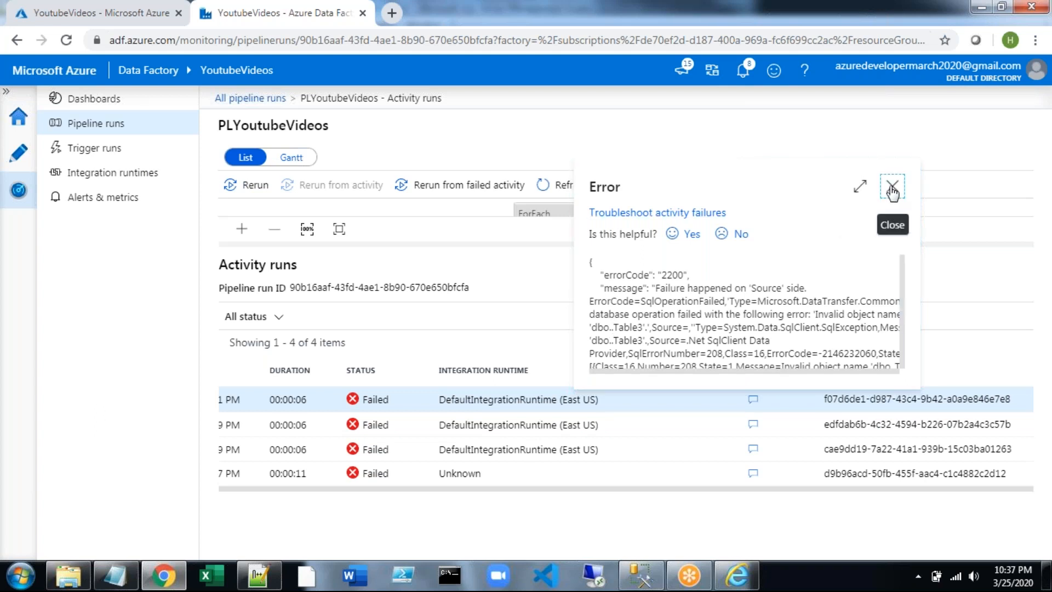
{"action": "left_click", "coordinate": [19, 158]}
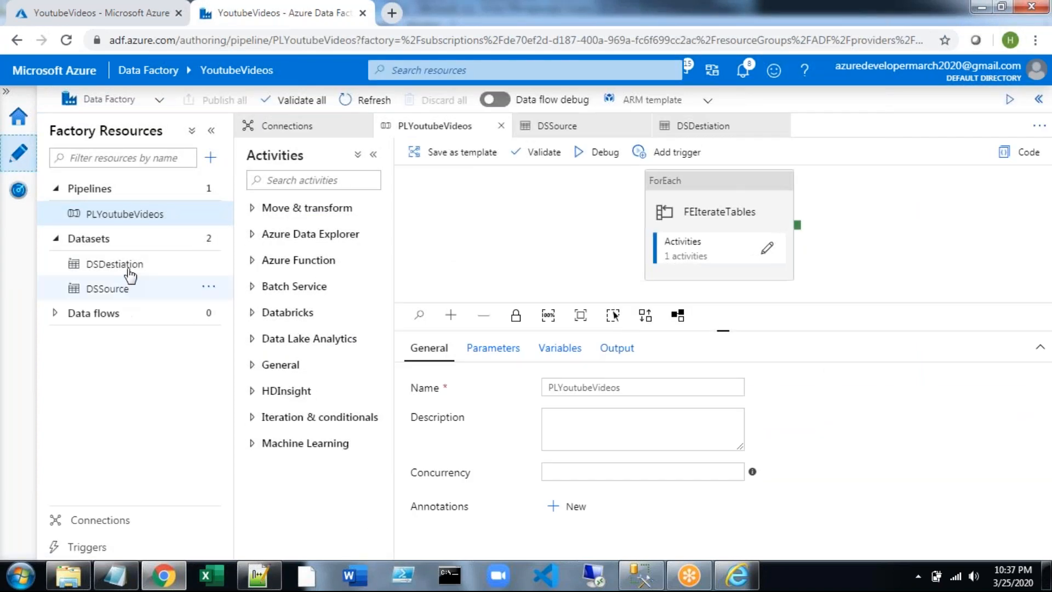
Remove the trailing dot so DSDestiation's table schema reads dbo.
{"action": "left_click", "coordinate": [129, 288]}
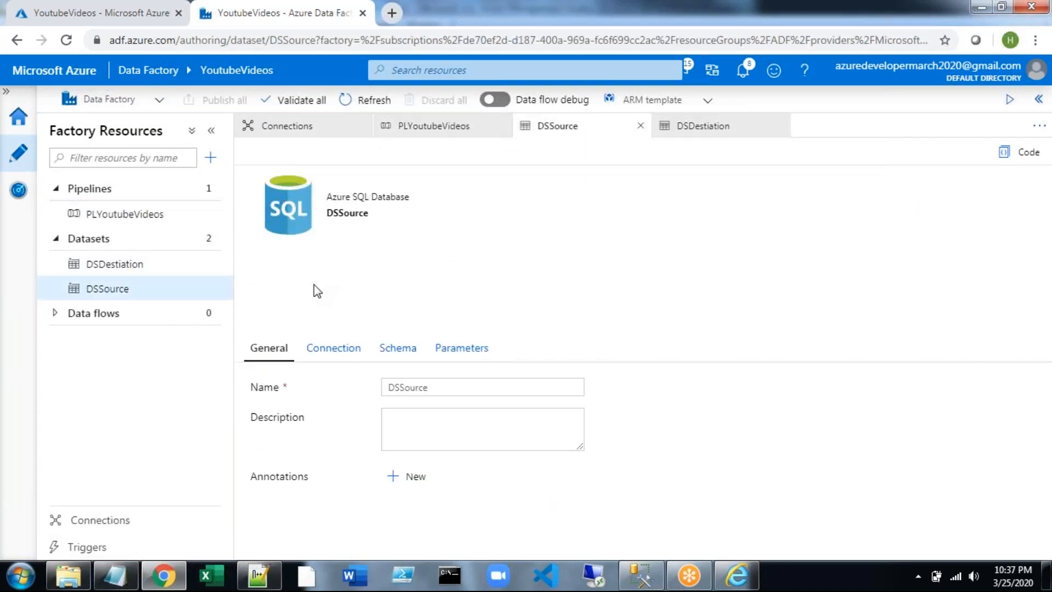
{"action": "left_click", "coordinate": [323, 355]}
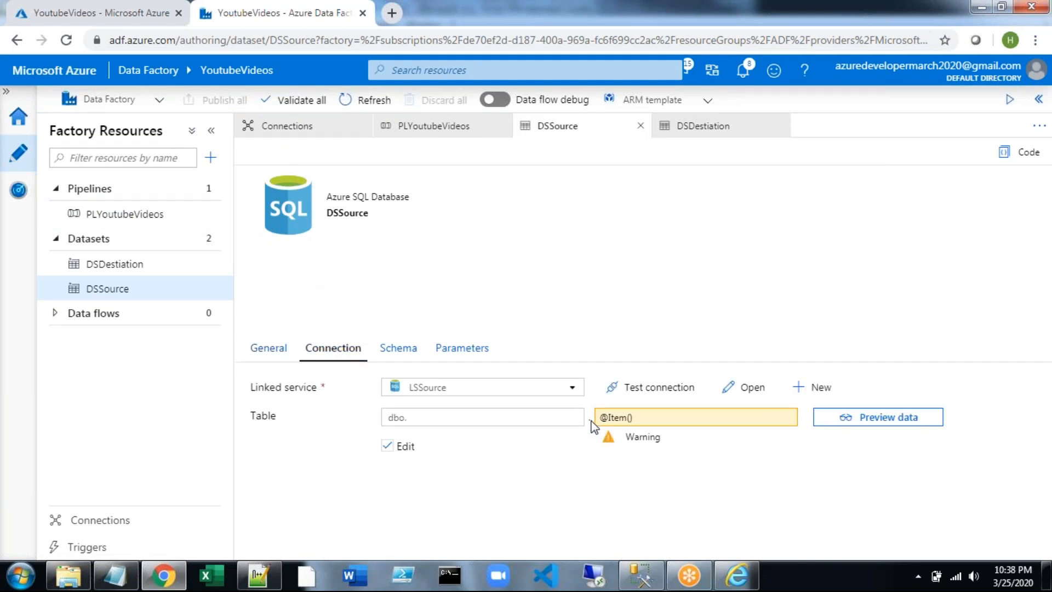
{"action": "left_click", "coordinate": [510, 422]}
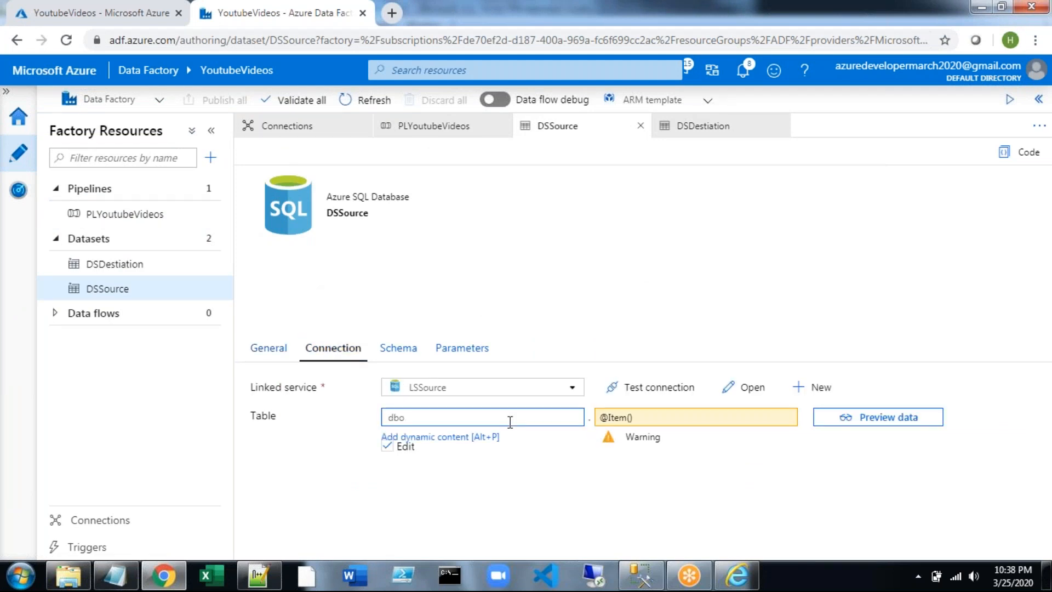
{"action": "left_click", "coordinate": [176, 266]}
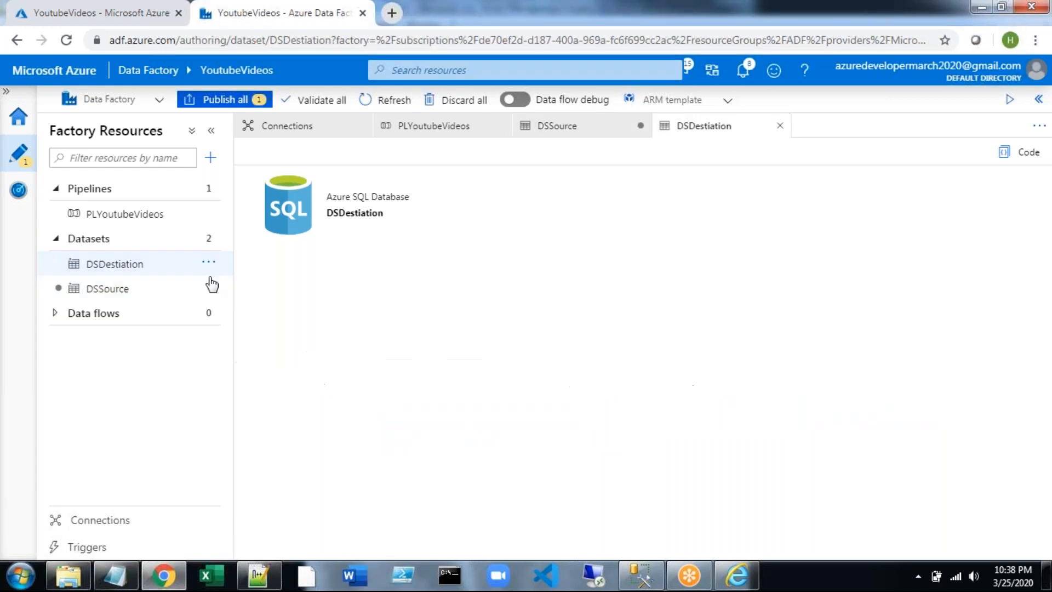
{"action": "left_click", "coordinate": [351, 356]}
{"action": "left_click", "coordinate": [420, 416]}
{"action": "key", "text": "BackSpace"}
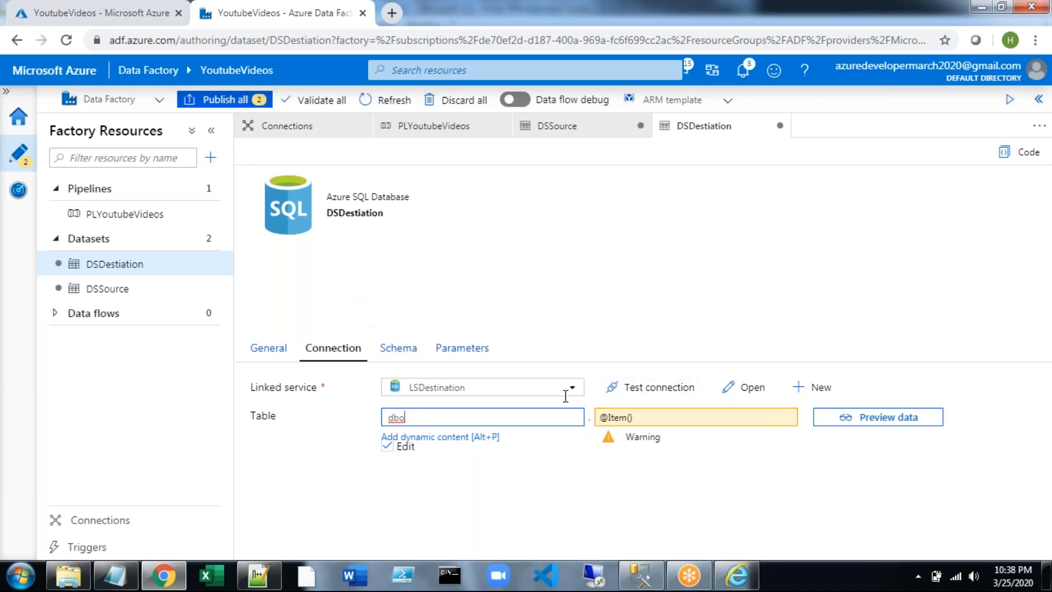
Publish all pending changes, check notifications, and return to the SSMS query window.
{"action": "left_click", "coordinate": [222, 105]}
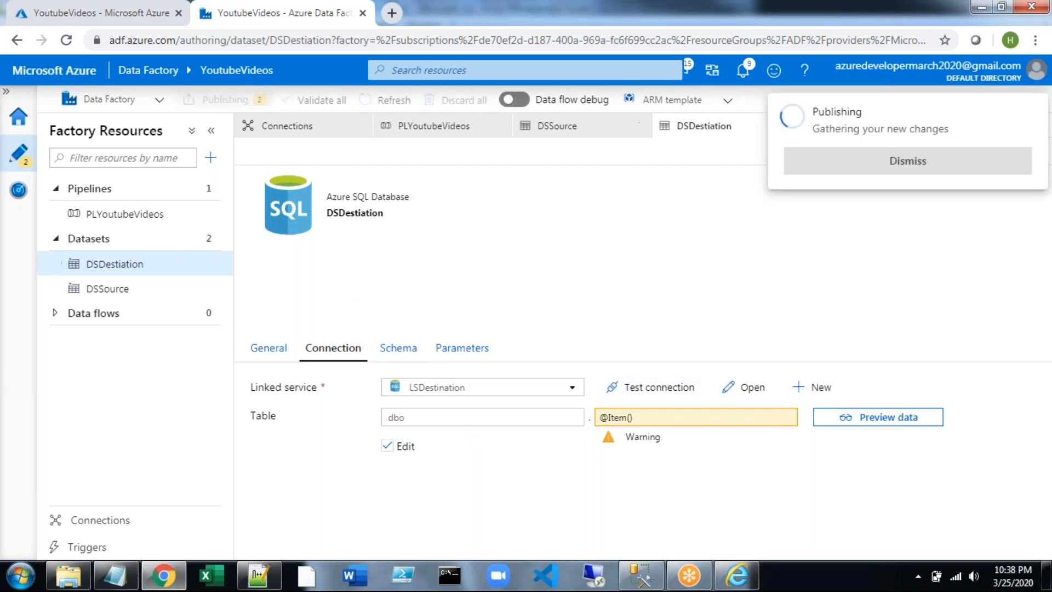
{"action": "left_click", "coordinate": [608, 545]}
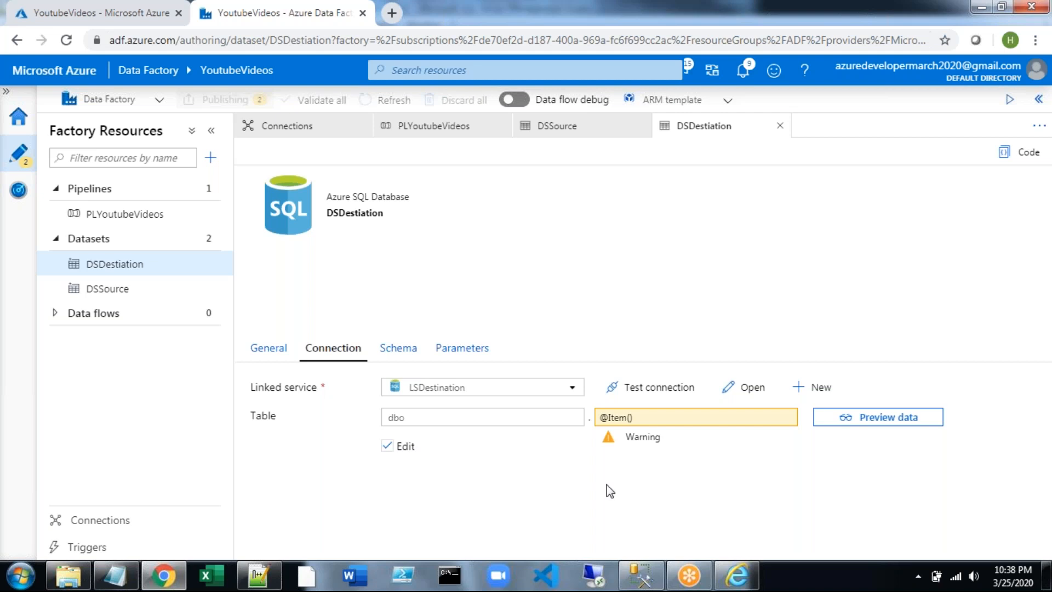
{"action": "left_click", "coordinate": [744, 77]}
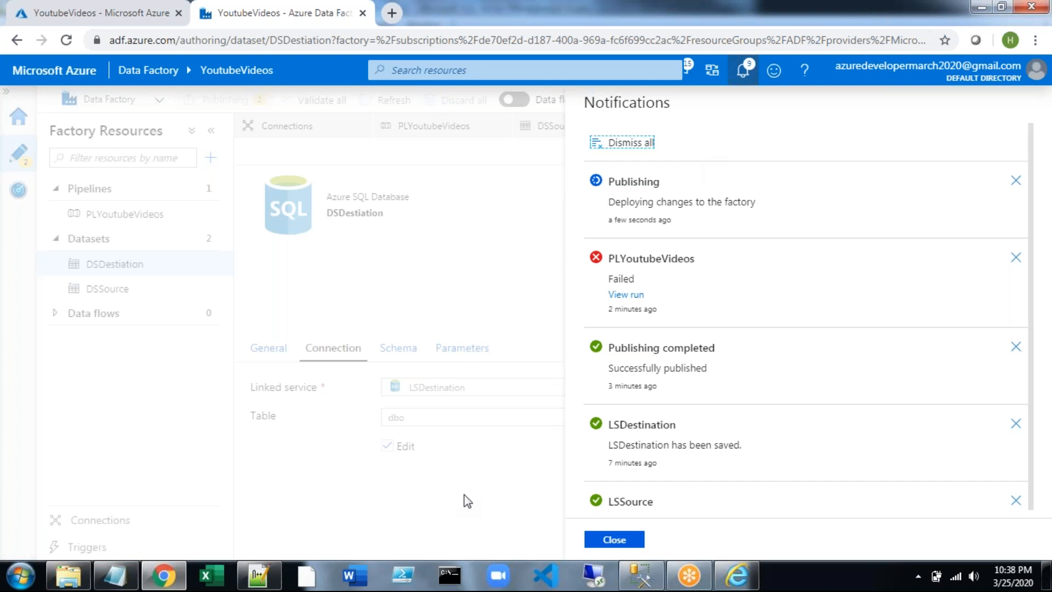
{"action": "left_click", "coordinate": [641, 577]}
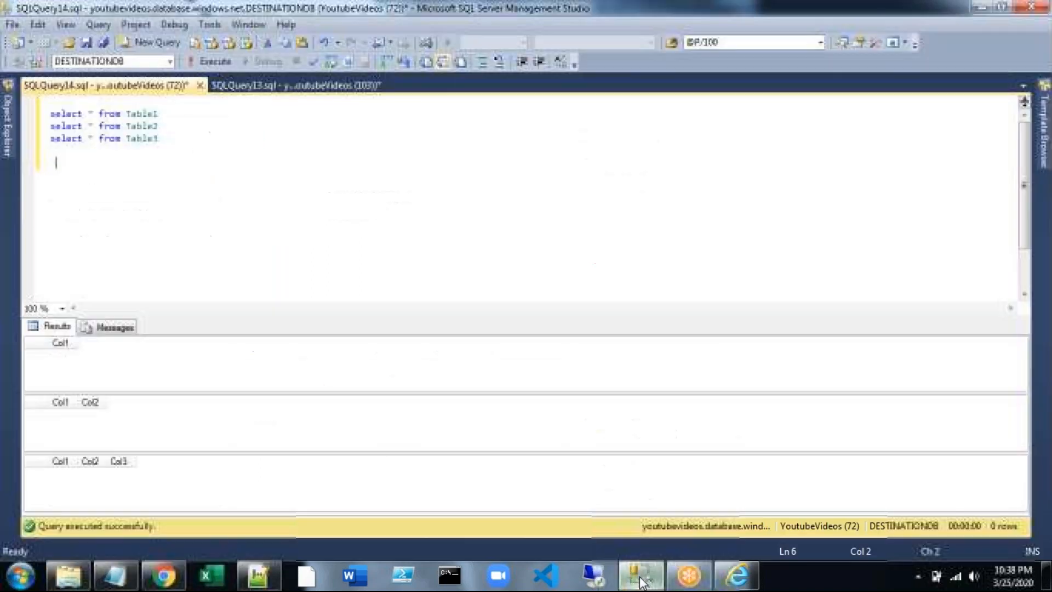
Rerun the SQLQuery14 DESTINATIONDB table queries and compare with SQLQuery13's source results; the tables are still empty.
{"action": "left_click", "coordinate": [207, 66]}
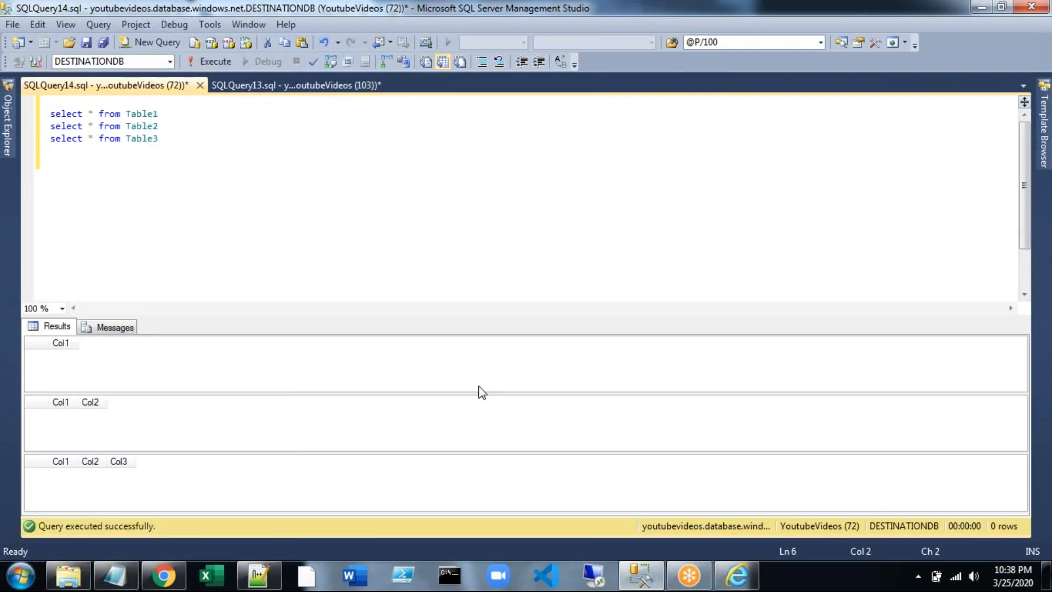
{"action": "left_click", "coordinate": [174, 577]}
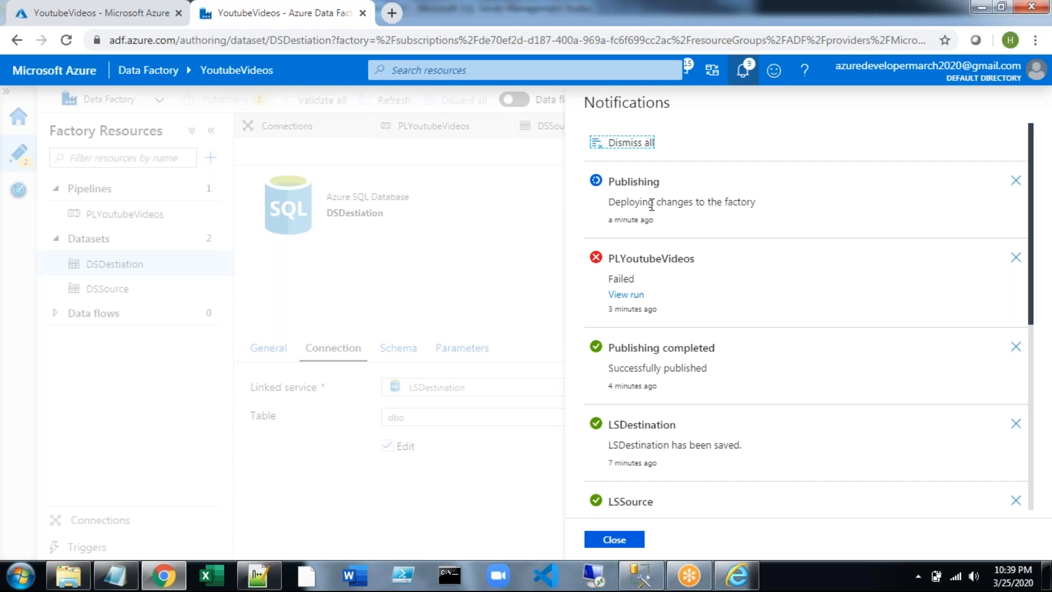
{"action": "left_click", "coordinate": [645, 580]}
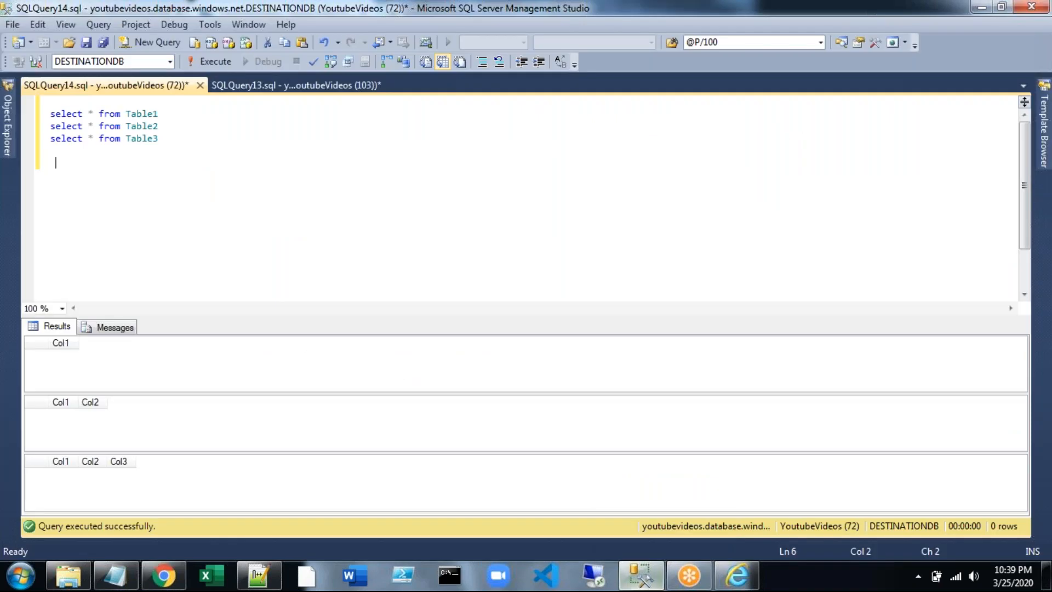
{"action": "left_click", "coordinate": [213, 62]}
{"action": "left_click", "coordinate": [214, 62]}
{"action": "left_click", "coordinate": [248, 86]}
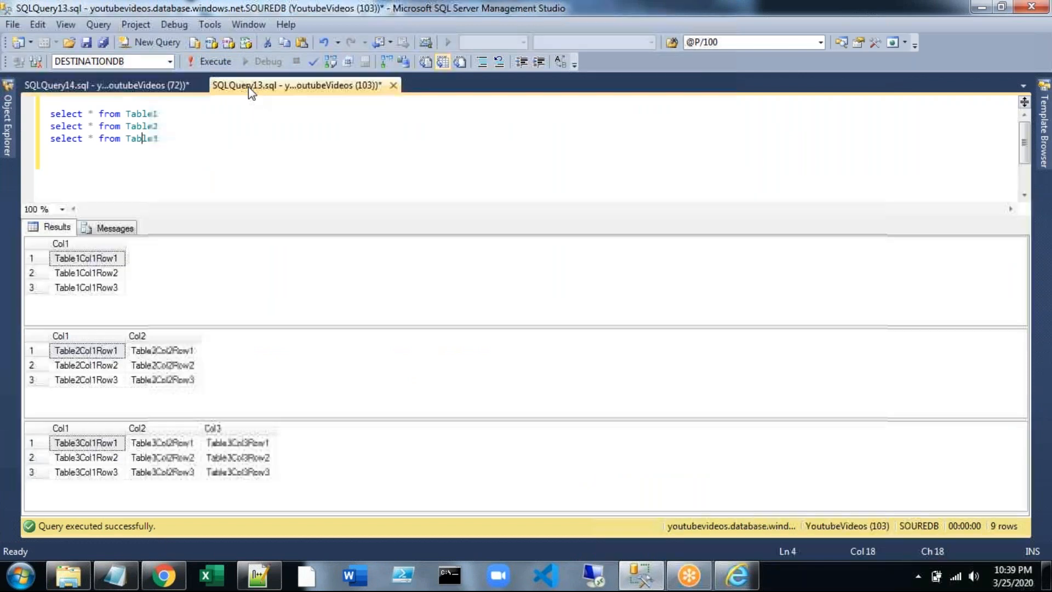
{"action": "left_click", "coordinate": [150, 87]}
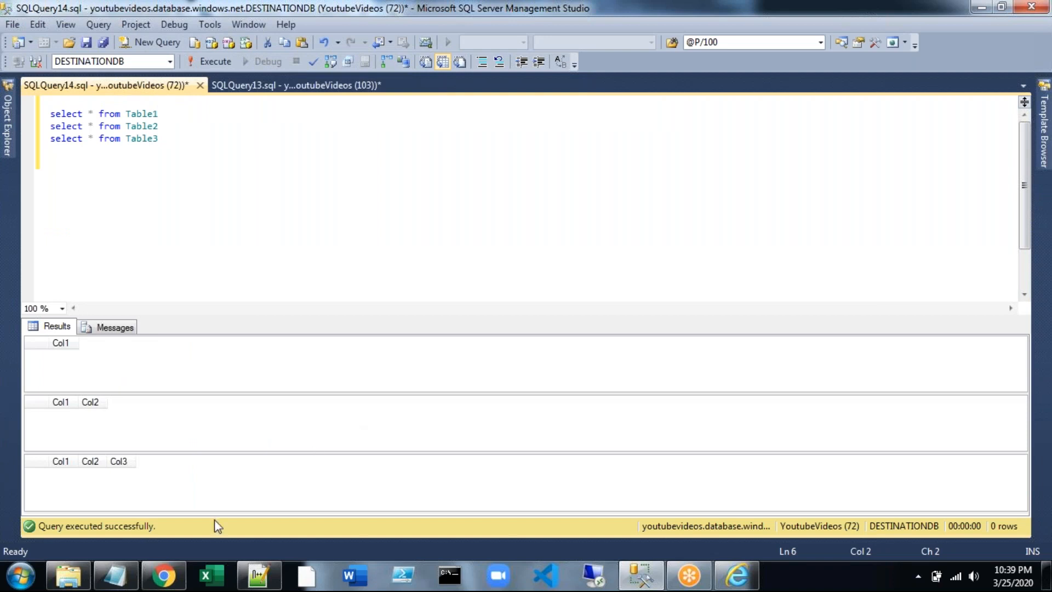
Return to Data Factory, confirm the latest publish completed successfully, and close the notifications panel.
{"action": "mouse_move", "coordinate": [166, 582]}
{"action": "left_click", "coordinate": [164, 518]}
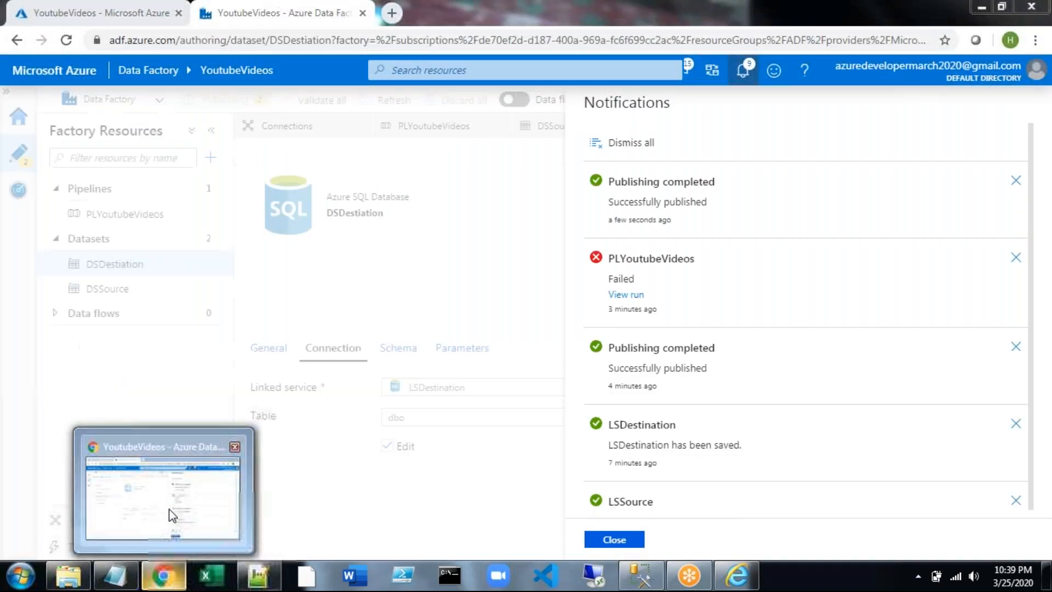
{"action": "left_click", "coordinate": [641, 576]}
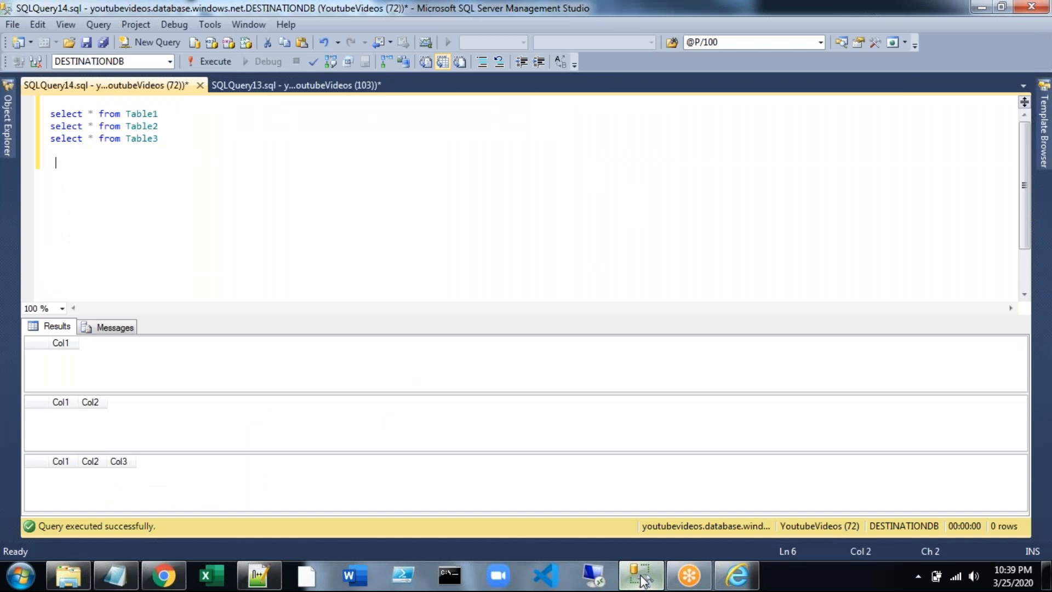
{"action": "left_click", "coordinate": [644, 578]}
{"action": "mouse_move", "coordinate": [688, 585]}
{"action": "left_click", "coordinate": [615, 539]}
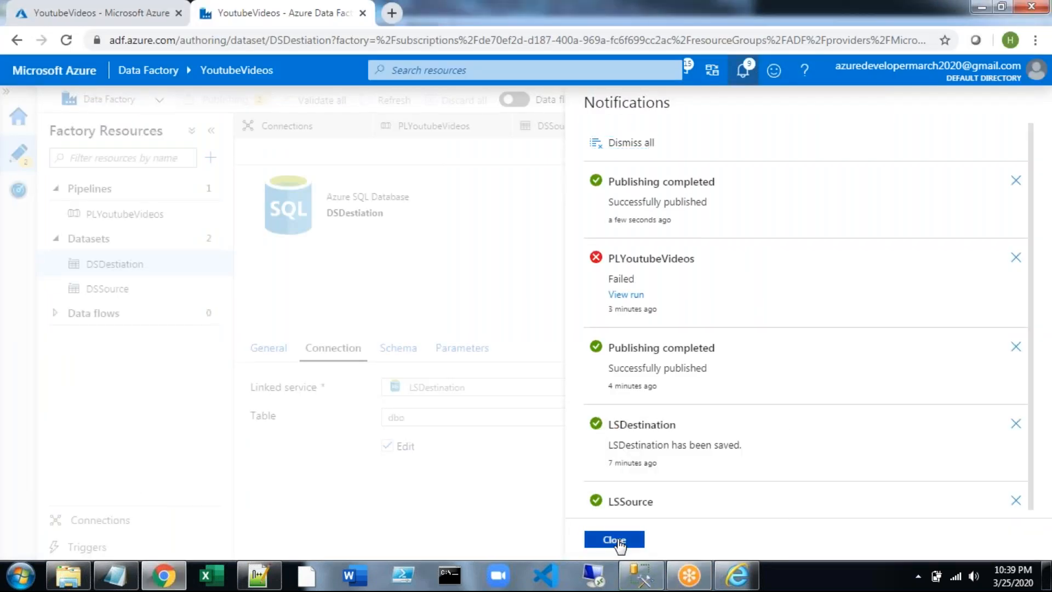
Check that DSSource and DSDestiation use the dbo schema, then open the PLYoutubeVideos pipeline.
{"action": "left_click", "coordinate": [129, 298]}
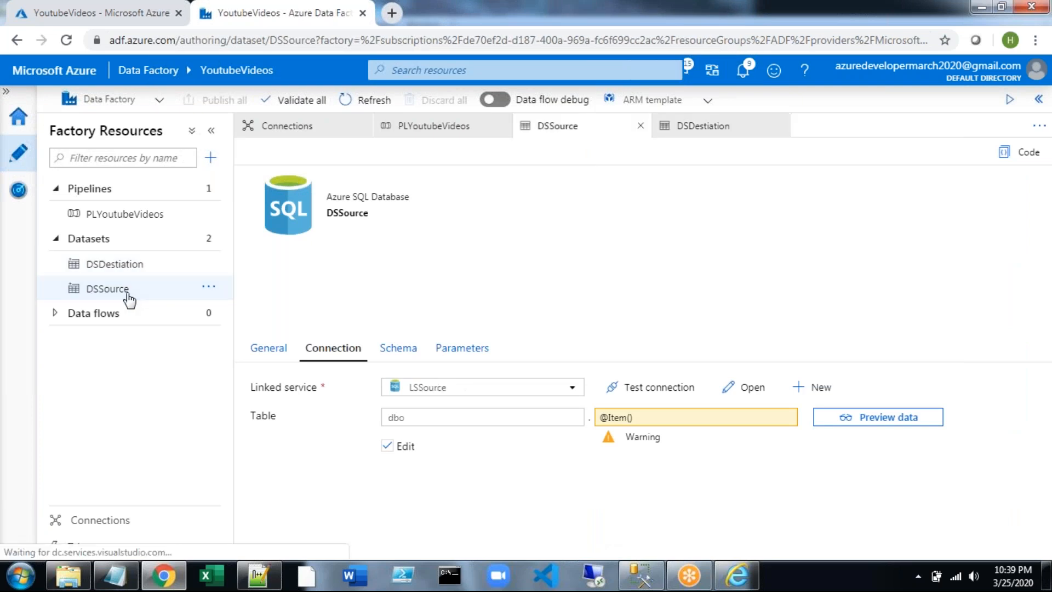
{"action": "left_click", "coordinate": [144, 273]}
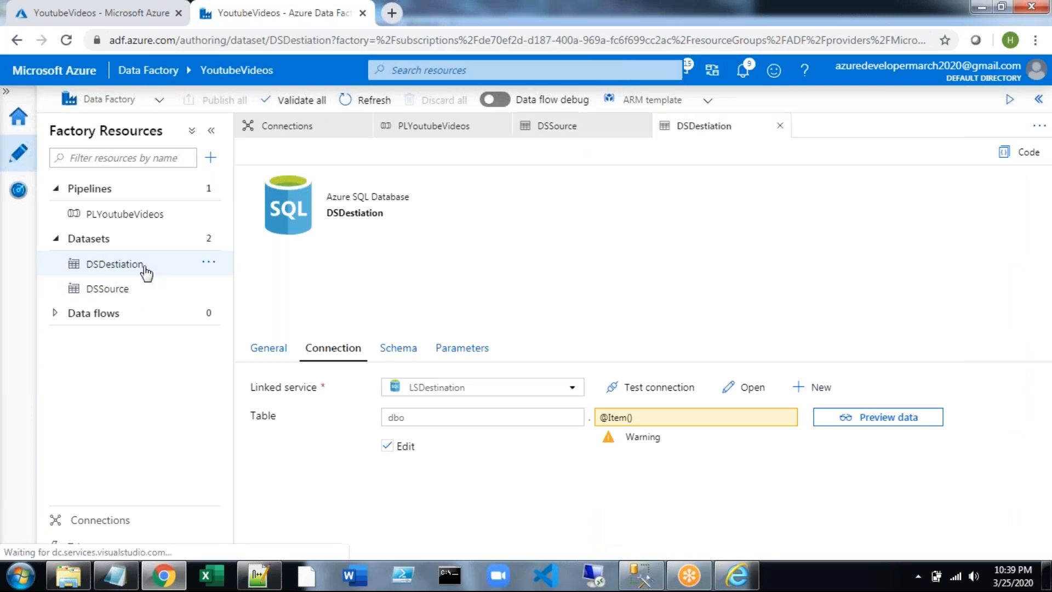
{"action": "left_click", "coordinate": [147, 219]}
Refresh the Monitor pipeline runs list, showing the 10:36 PM PLYoutubeVideos run Failed, then return to authoring.
{"action": "left_click", "coordinate": [19, 192]}
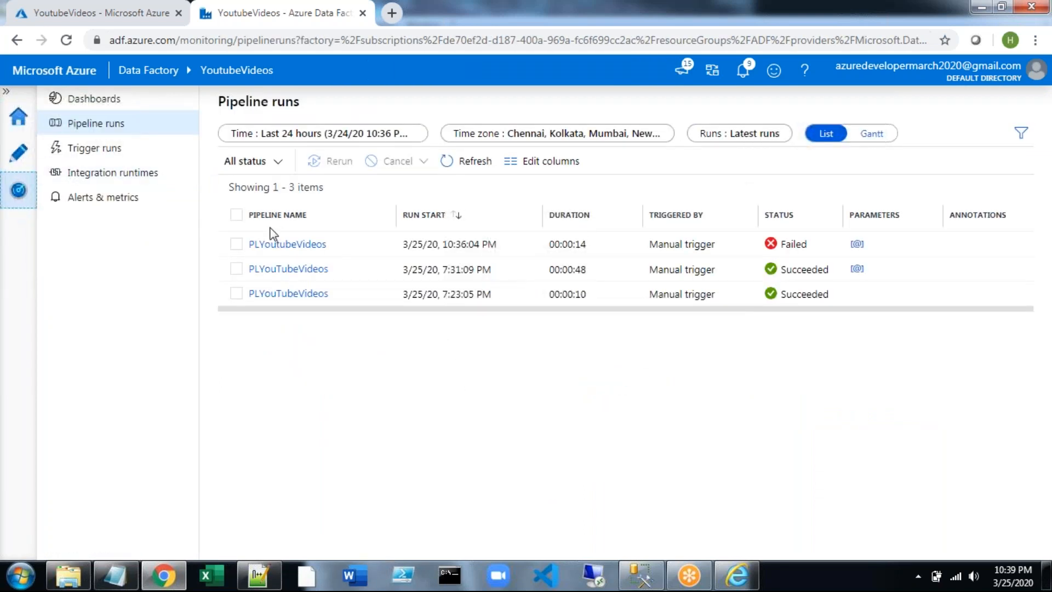
{"action": "left_click", "coordinate": [472, 162]}
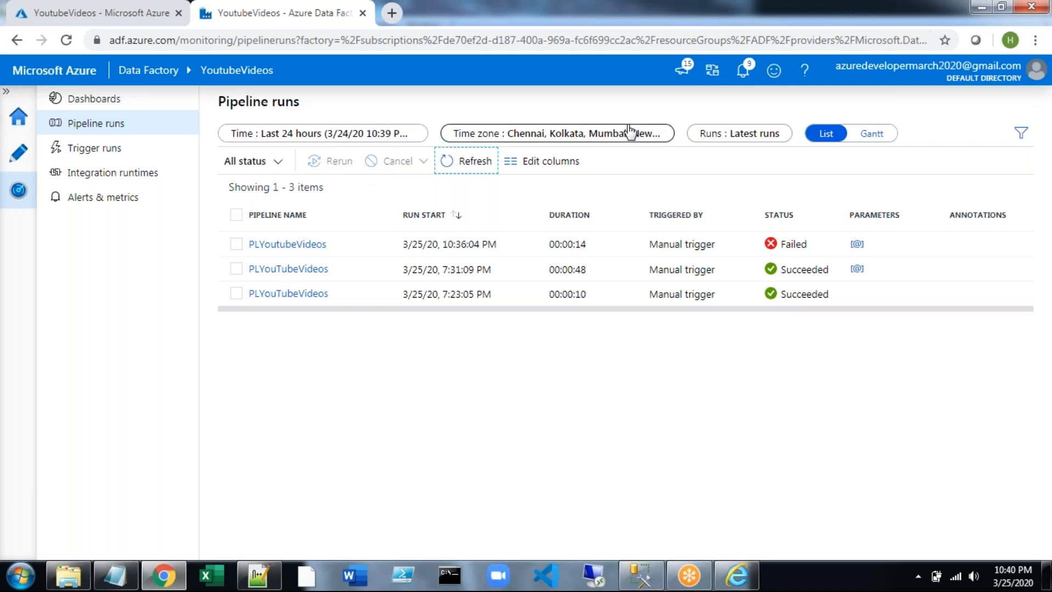
{"action": "left_click", "coordinate": [746, 71]}
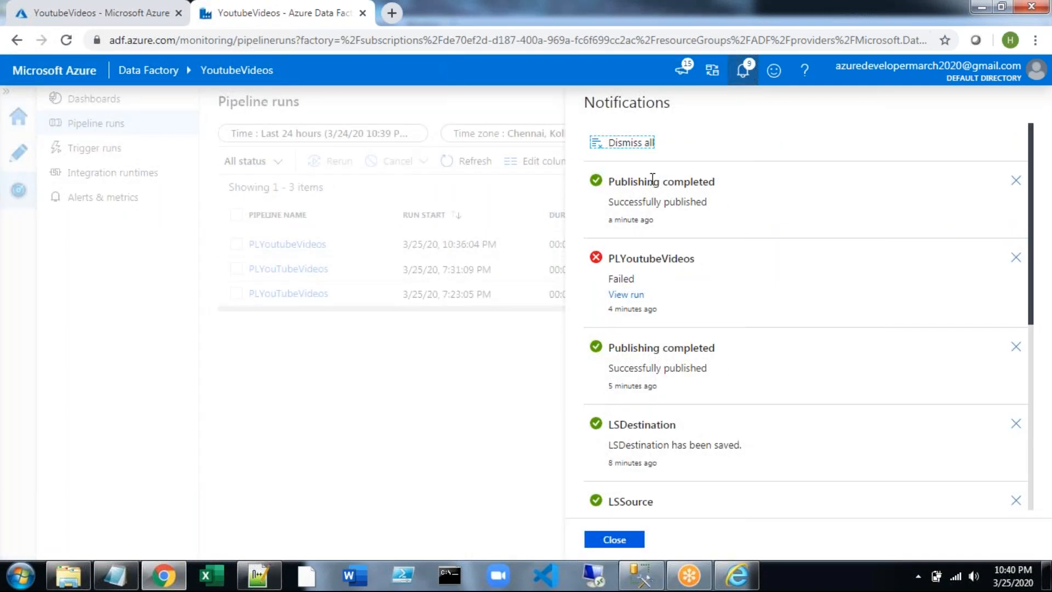
{"action": "left_click", "coordinate": [619, 540]}
{"action": "left_click", "coordinate": [25, 155]}
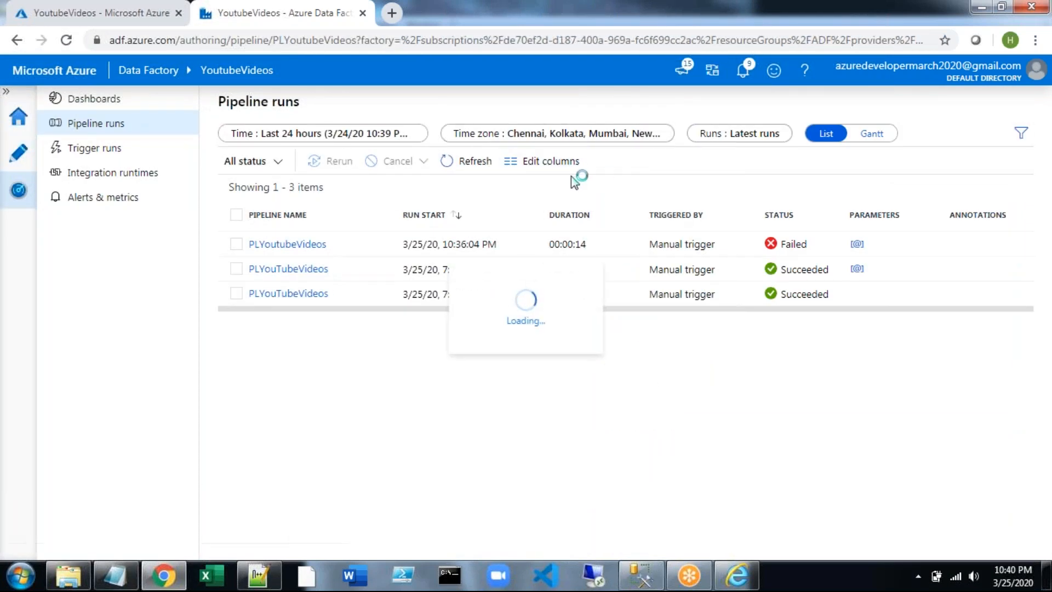
Trigger PLYoutubeVideos now and confirm in the notifications that the run Succeeded.
{"action": "left_click", "coordinate": [676, 152]}
{"action": "left_click", "coordinate": [672, 174]}
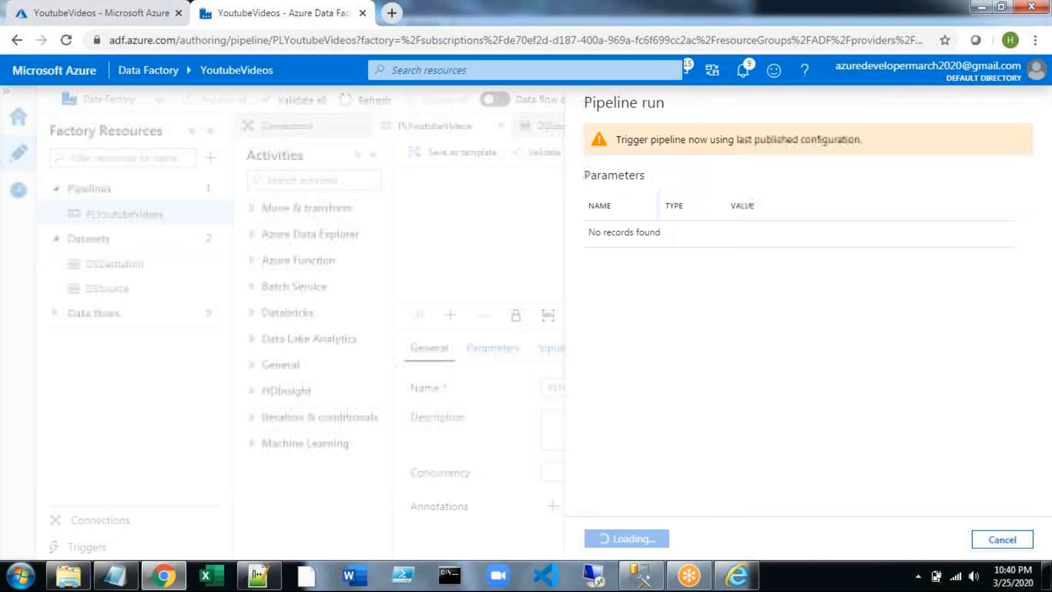
{"action": "left_click", "coordinate": [614, 540]}
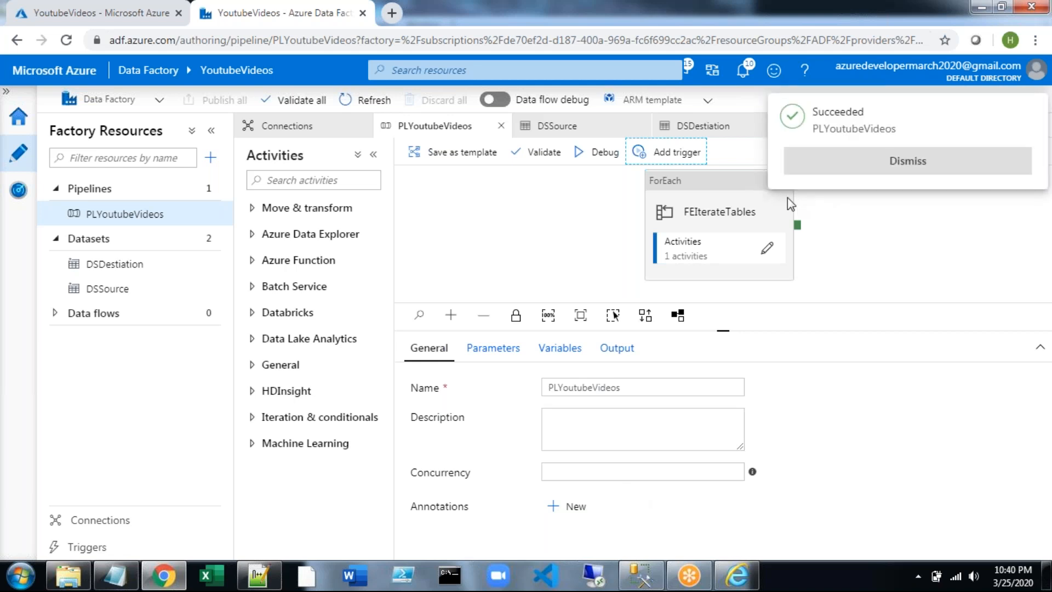
{"action": "left_click", "coordinate": [743, 73]}
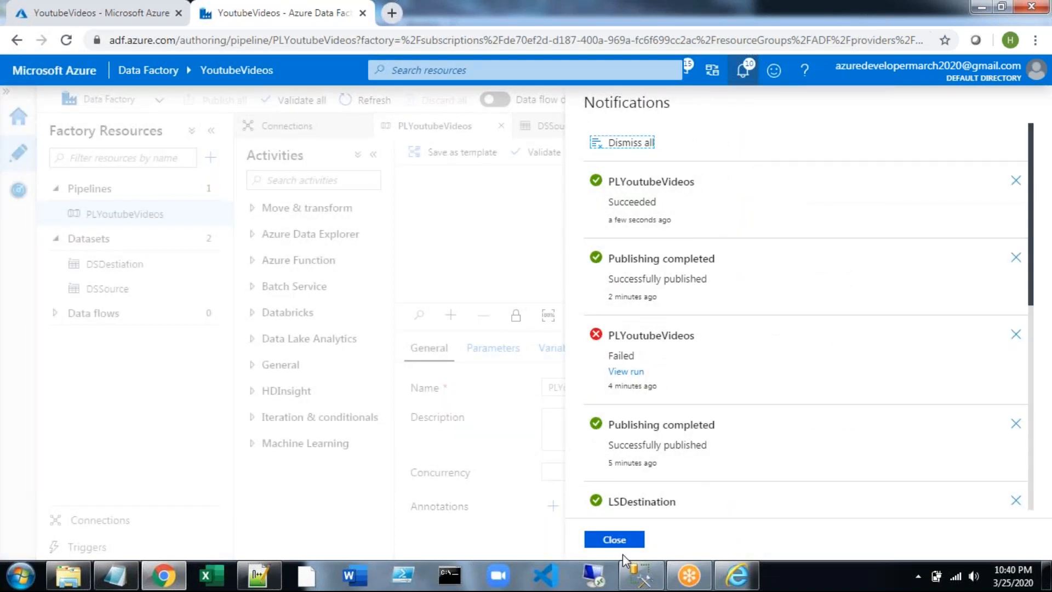
{"action": "left_click", "coordinate": [640, 575]}
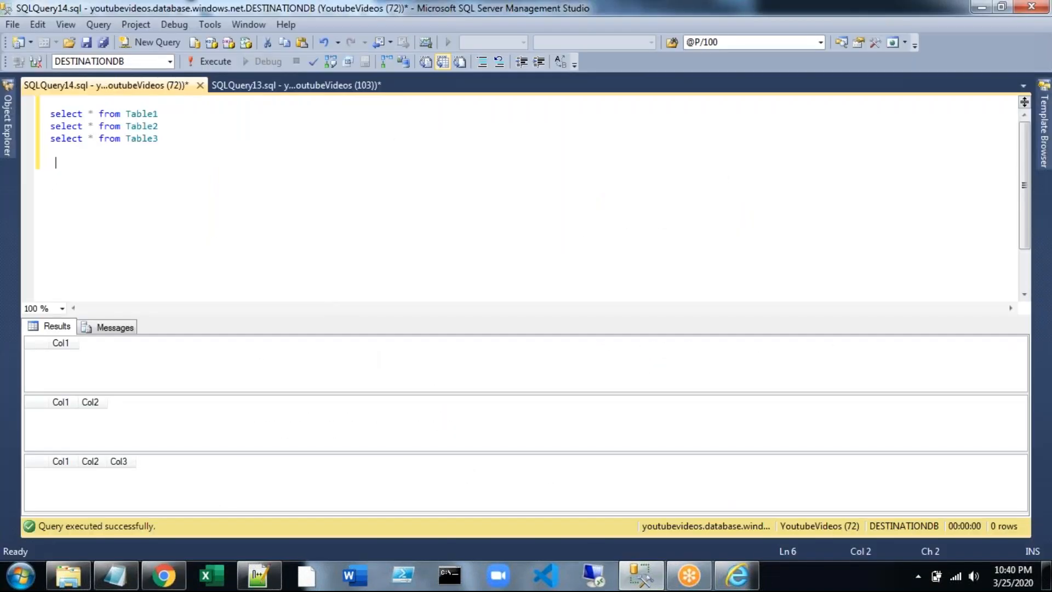
Rerun the Table1, Table2 and Table3 selects and enlarge the results pane to show all 9 rows.
{"action": "left_click", "coordinate": [204, 61]}
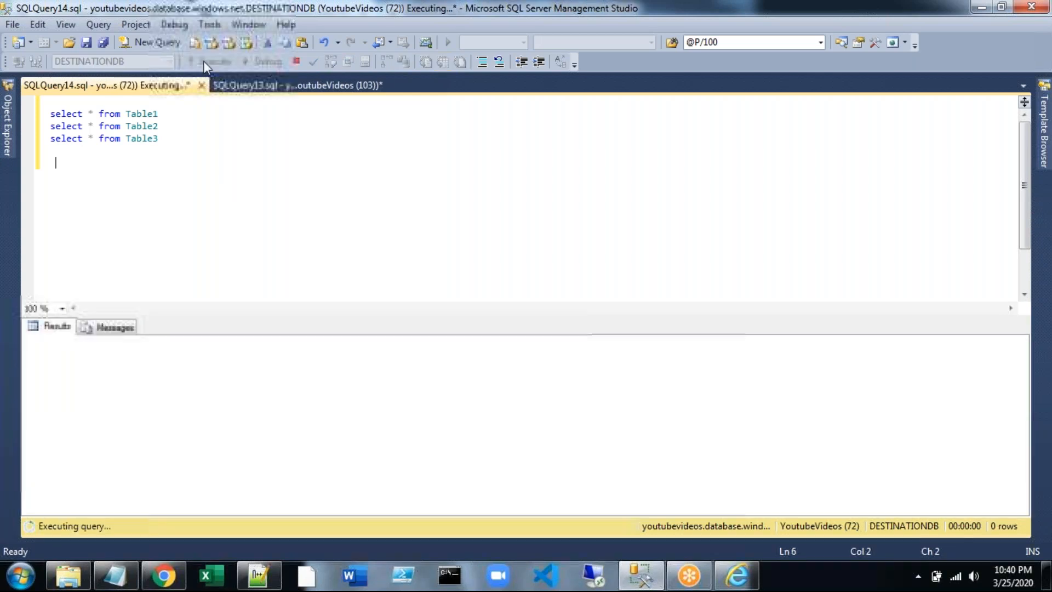
{"action": "left_click_drag", "start_coordinate": [186, 316], "coordinate": [206, 180]}
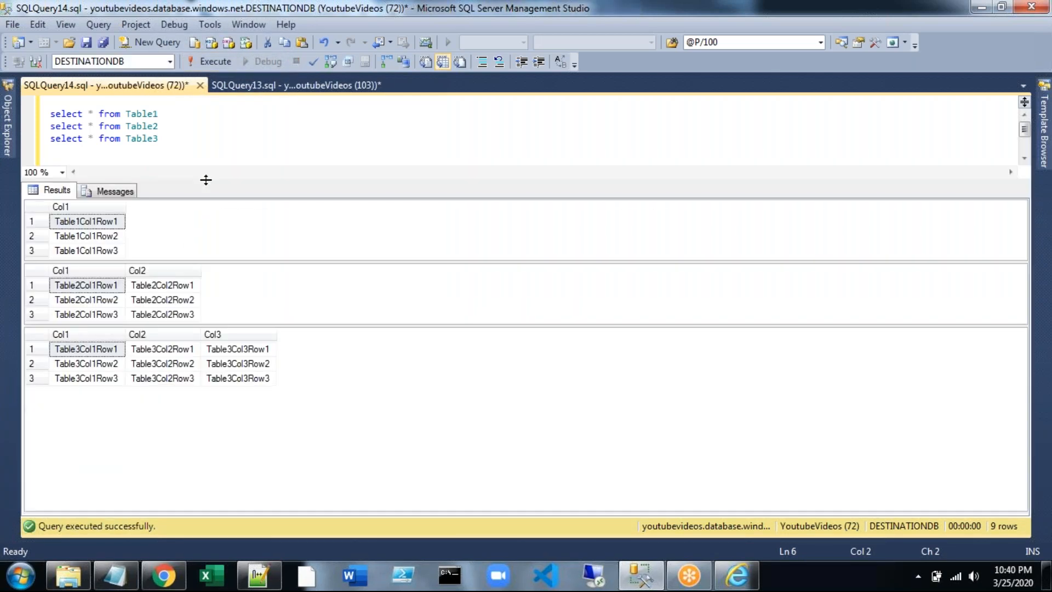